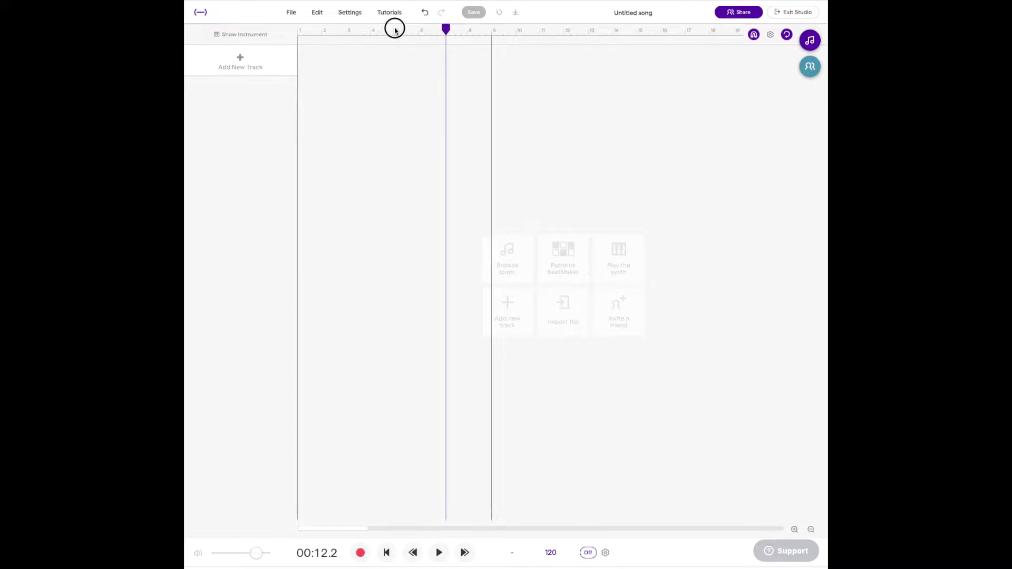
- Return the playhead to the start of the timeline and look over the available new-track types
left_click(302, 39)
left_click_drag(301, 39, 293, 40)
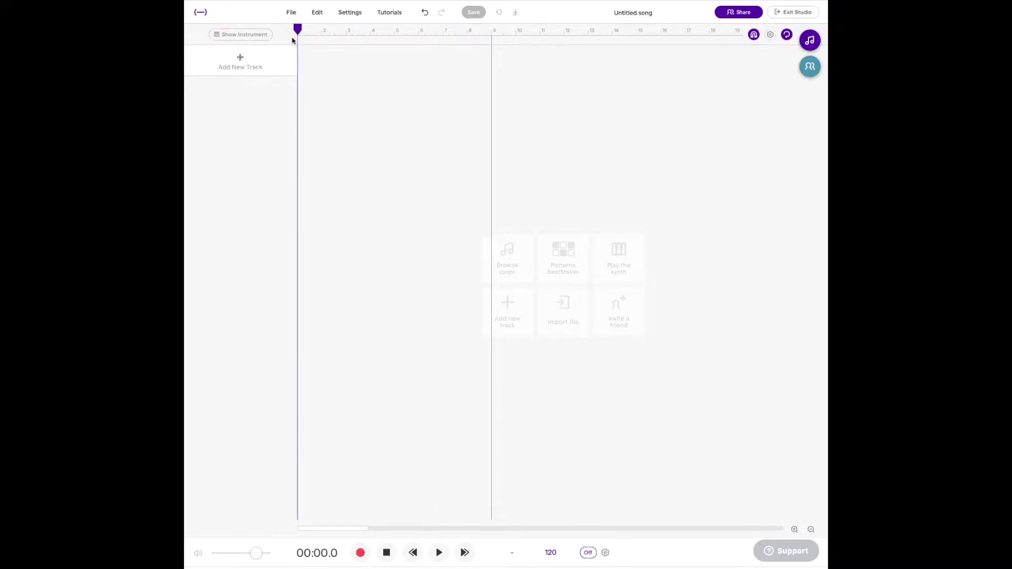
left_click(251, 61)
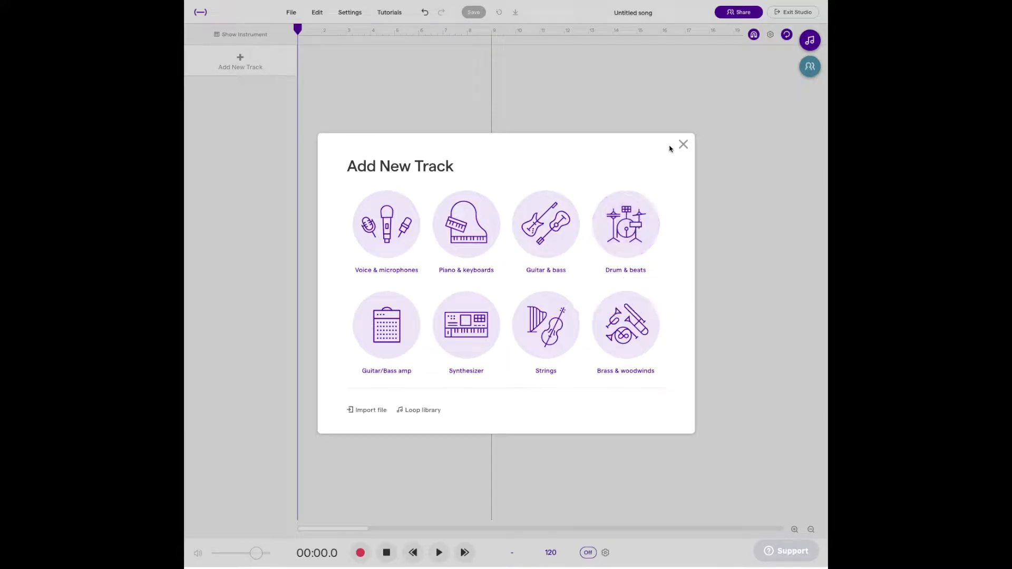
left_click(683, 145)
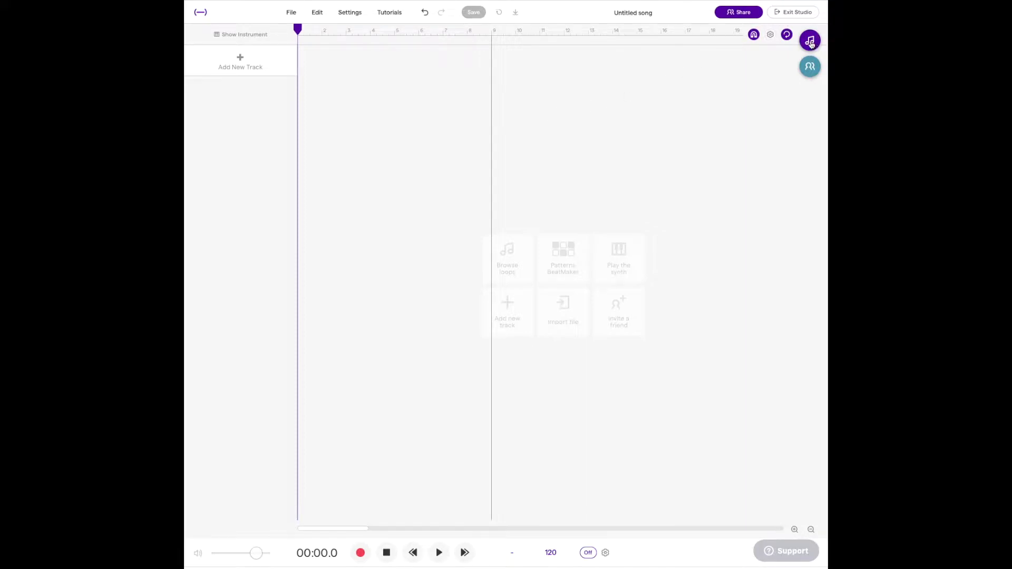
- Open the loop library, filter it by Drums and browse to the Rock drum loops
left_click(811, 41)
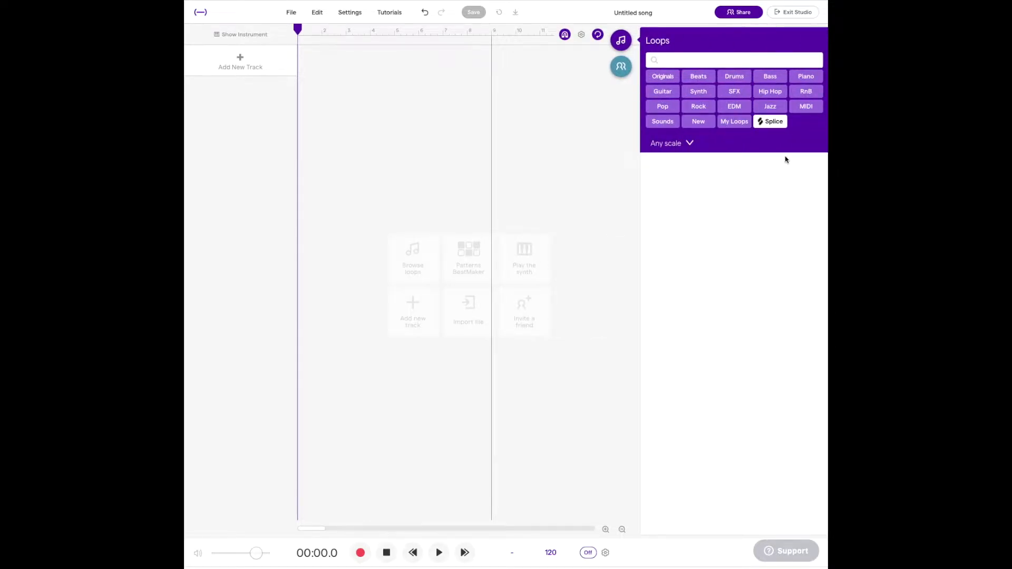
left_click(735, 77)
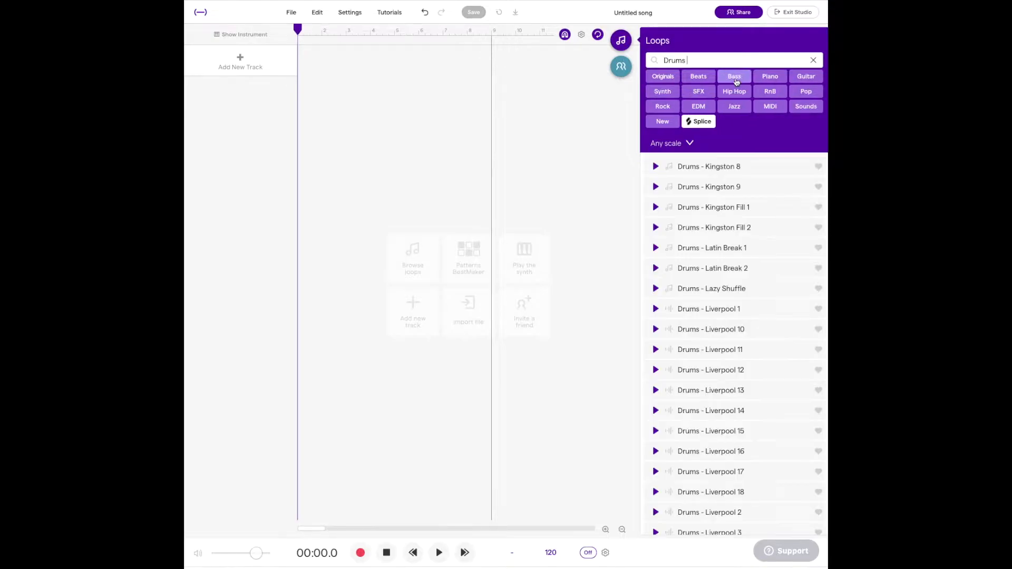
scroll(778, 341, "down", 20)
scroll(779, 341, "down", 8)
scroll(673, 242, "up", 1)
- Preview the drum loops Rock 1, Rock 10, Rock 11, Rock 12 and Rock 13
left_click(656, 232)
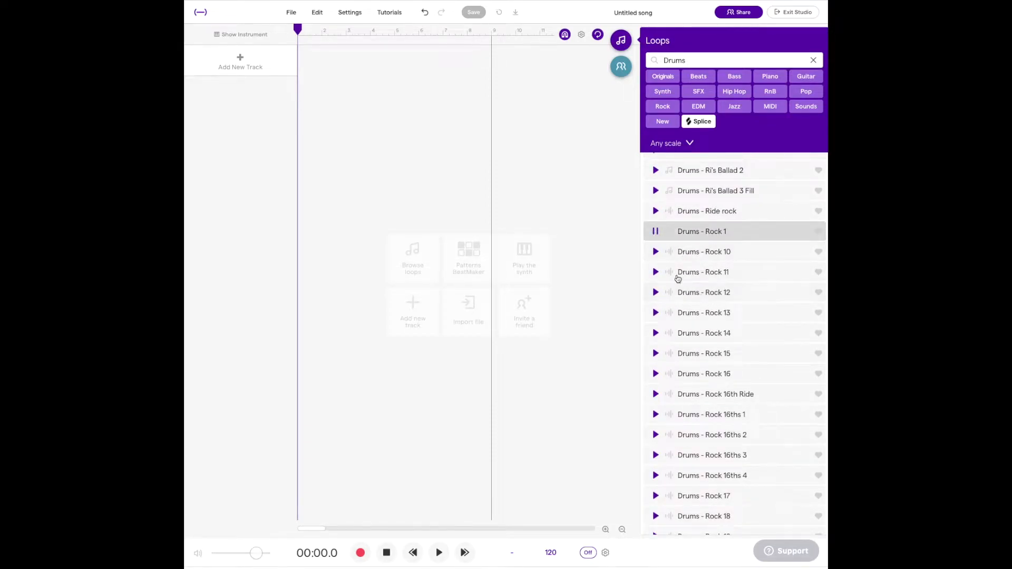
left_click(656, 253)
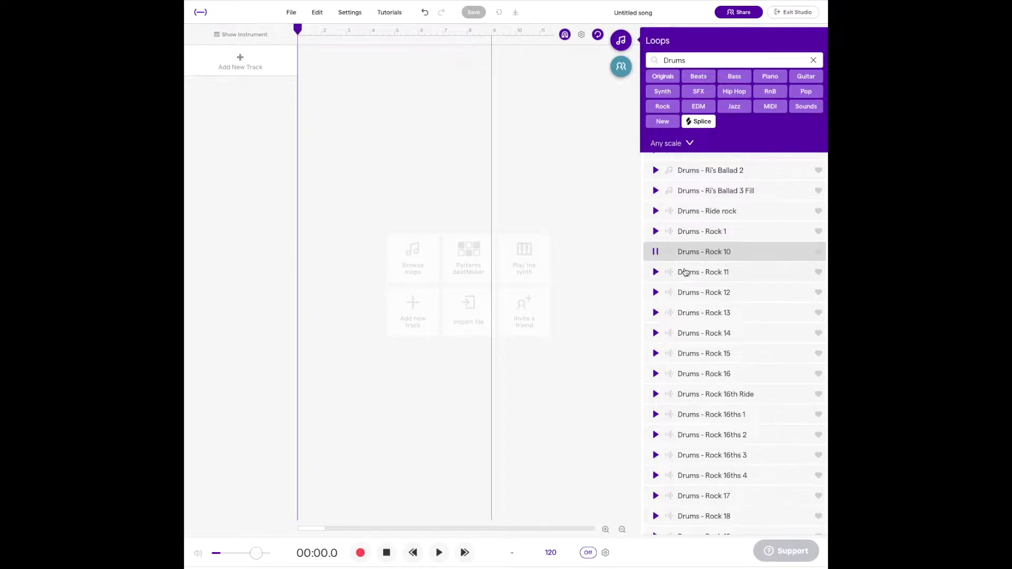
left_click(656, 273)
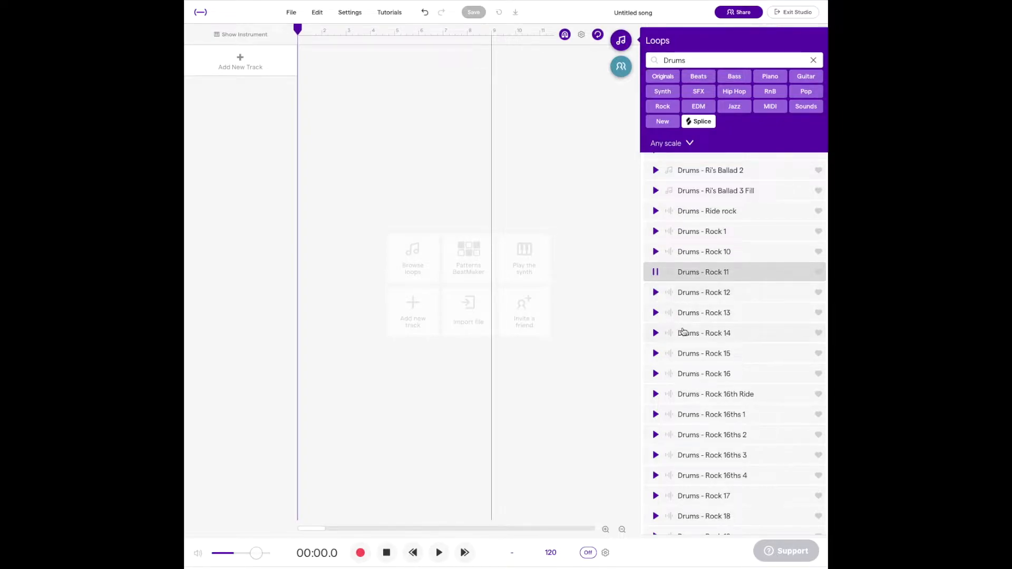
left_click(656, 292)
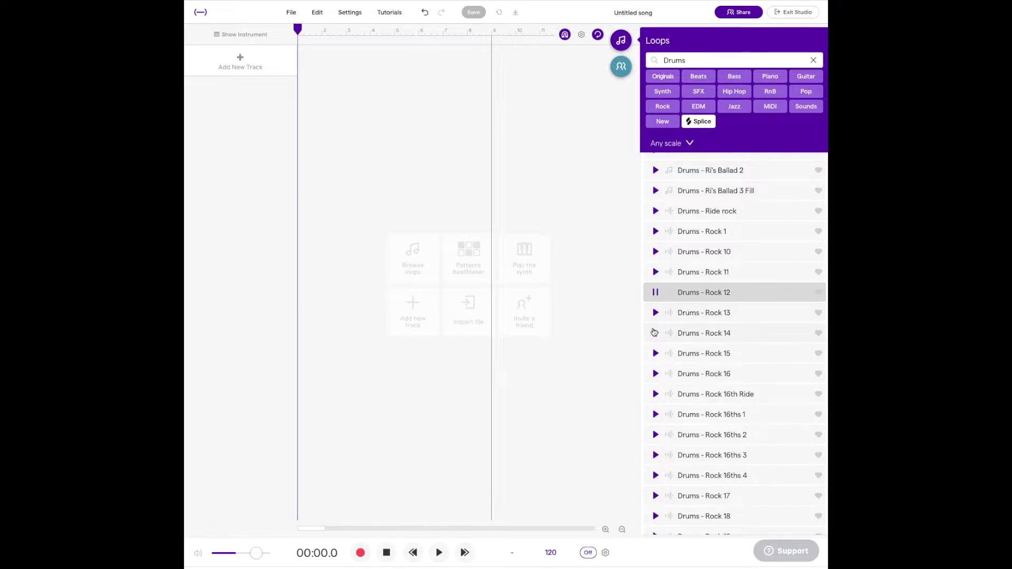
left_click(656, 314)
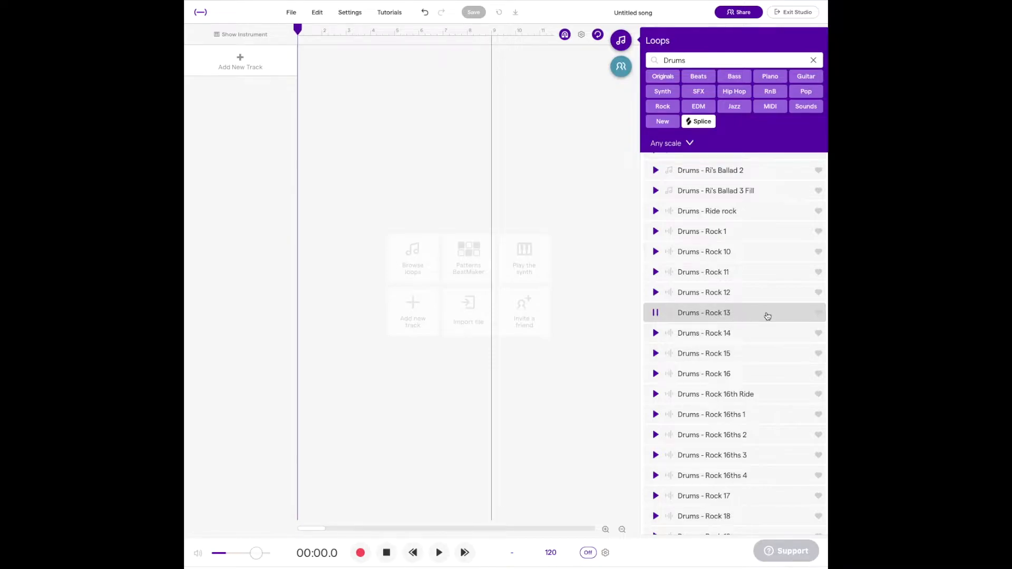
left_click(733, 313)
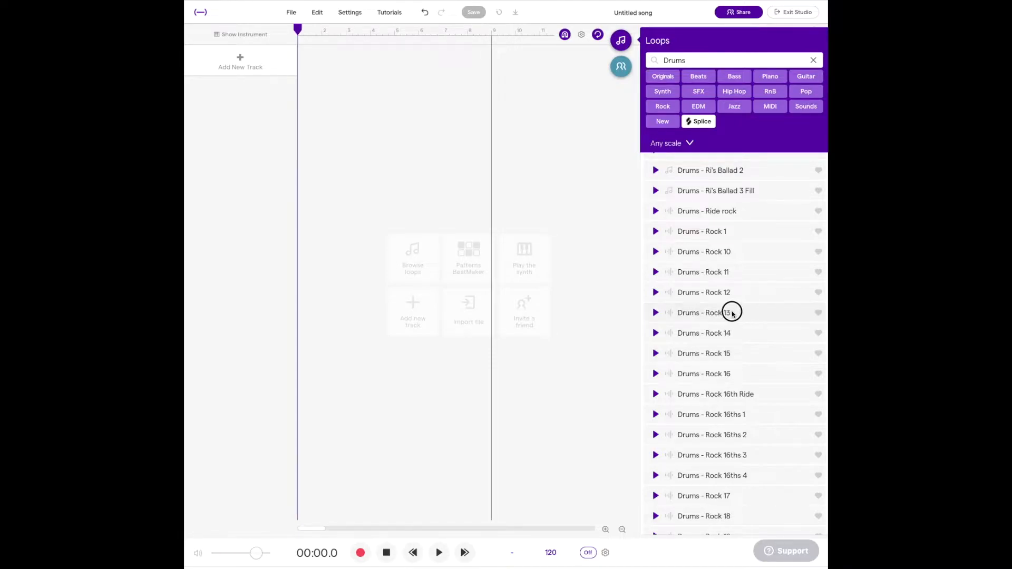
- Add the Drums - Rock 13 loop as a new track and extend its repeats to the start of bar 13
double_click(709, 314)
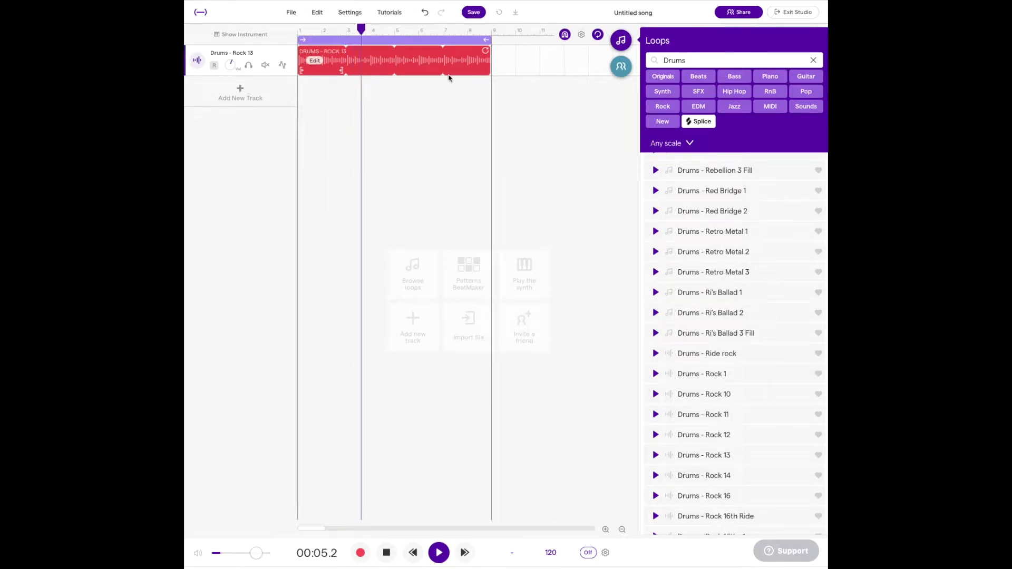
left_click_drag(485, 50, 584, 64)
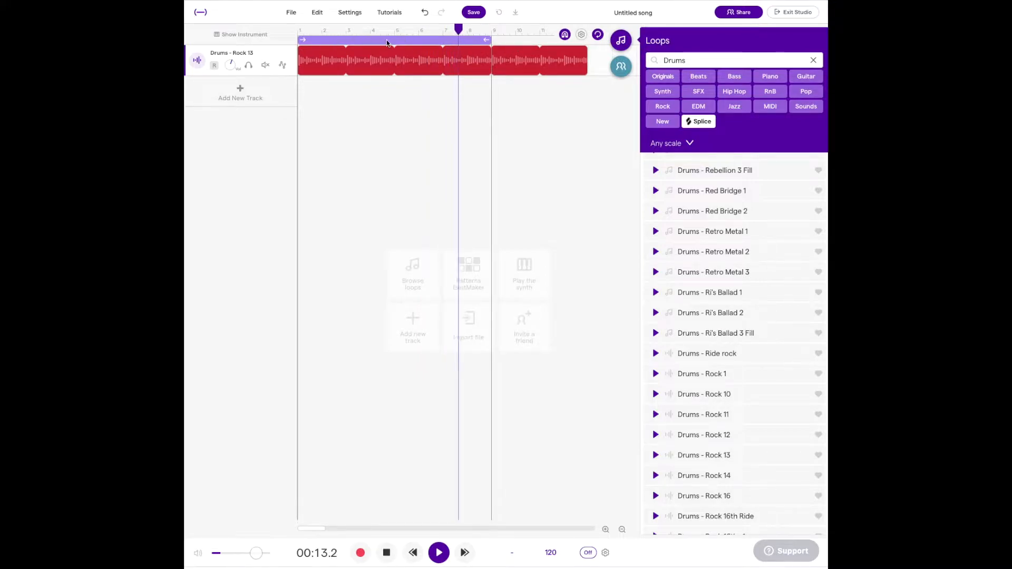
- Switch the cycle region over bars 1 to 8 off and back on during playback
left_click(432, 40)
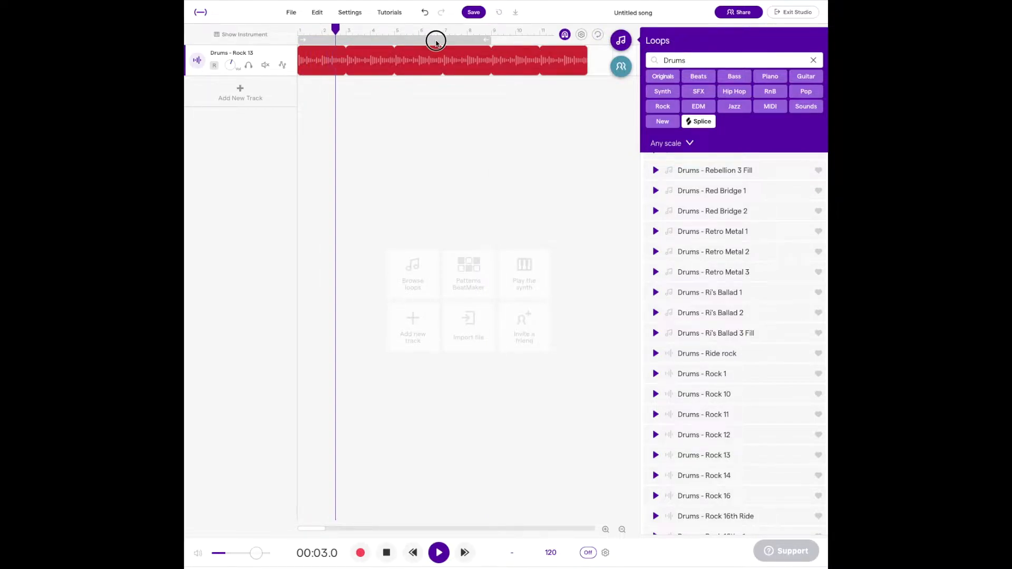
left_click(435, 41)
mouse_move(435, 42)
left_mouse_down()
mouse_move(553, 39)
mouse_move(425, 38)
left_mouse_up()
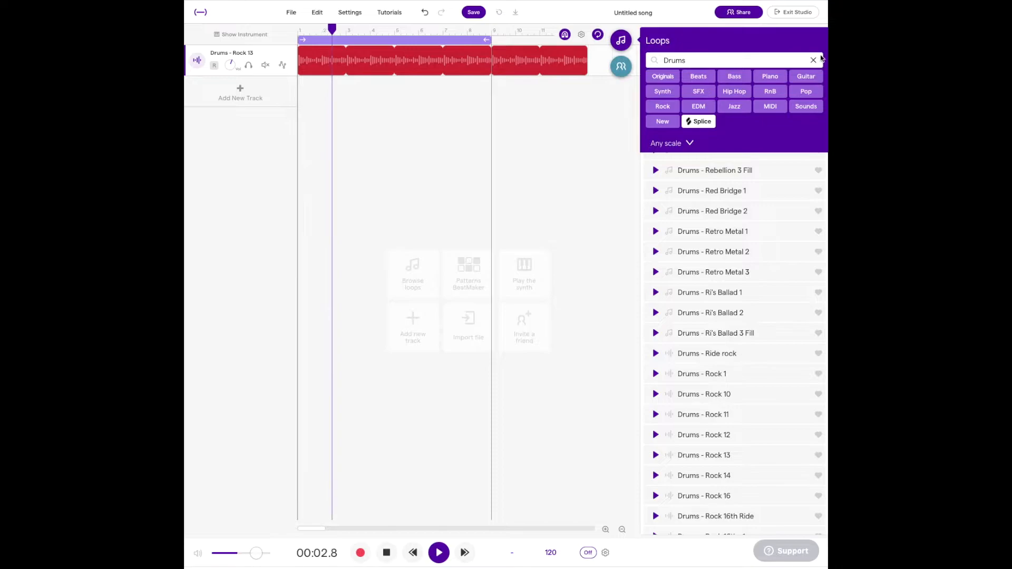
- Close the loop library and add a Voice & microphones track, allowing the browser to use the microphone
left_click(620, 41)
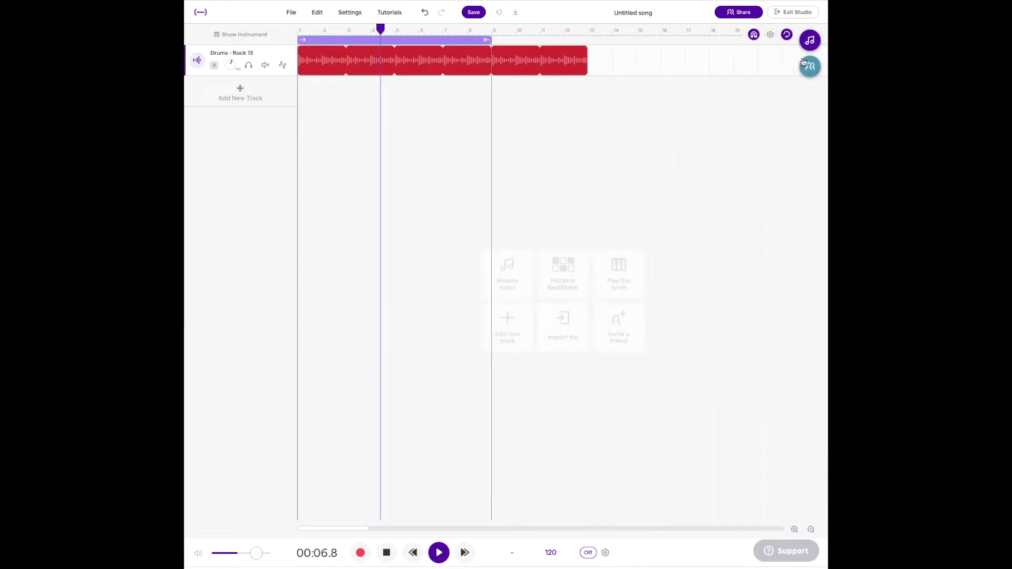
left_click(241, 94)
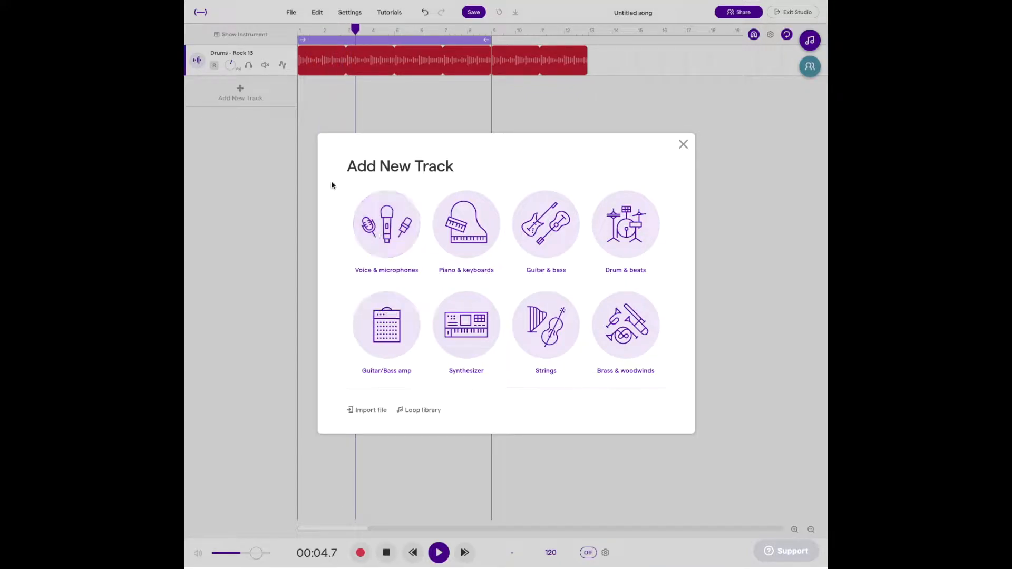
left_click(388, 225)
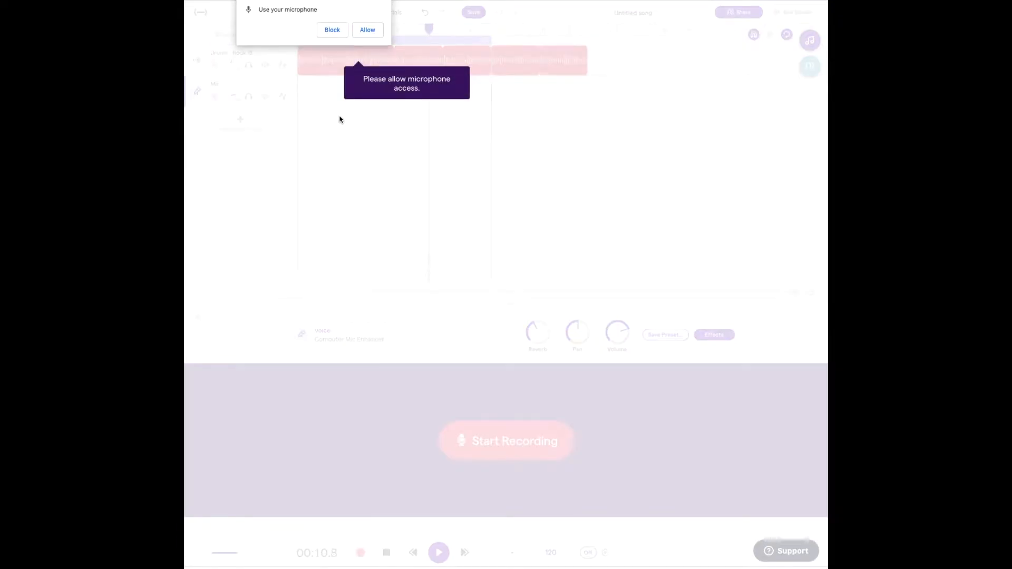
left_click(367, 32)
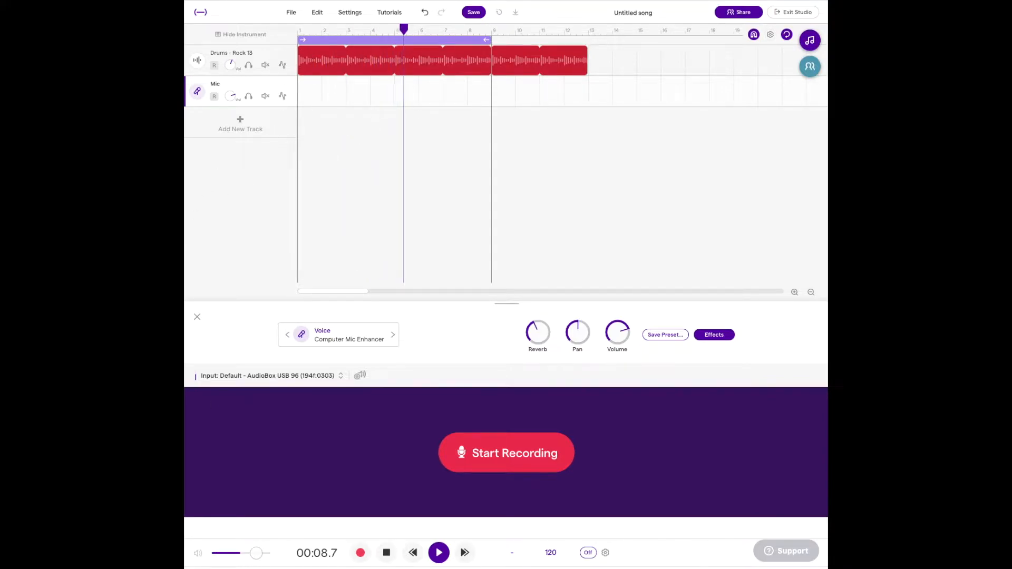
- In the system Sound preferences, select AudioBox USB 96 as the output device and move the window out of the way
left_click_drag(75, 132, 495, 131)
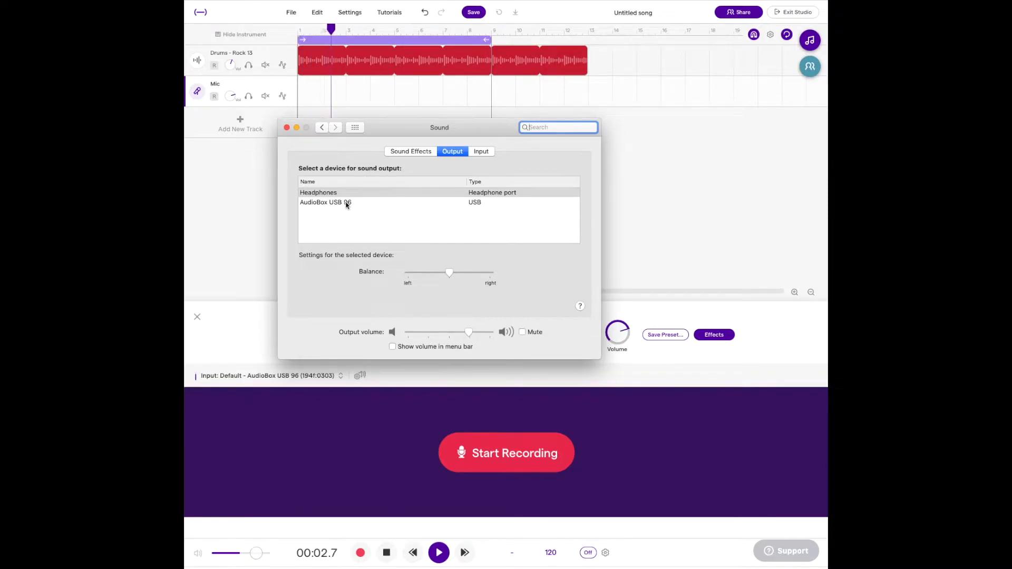
left_click(368, 145)
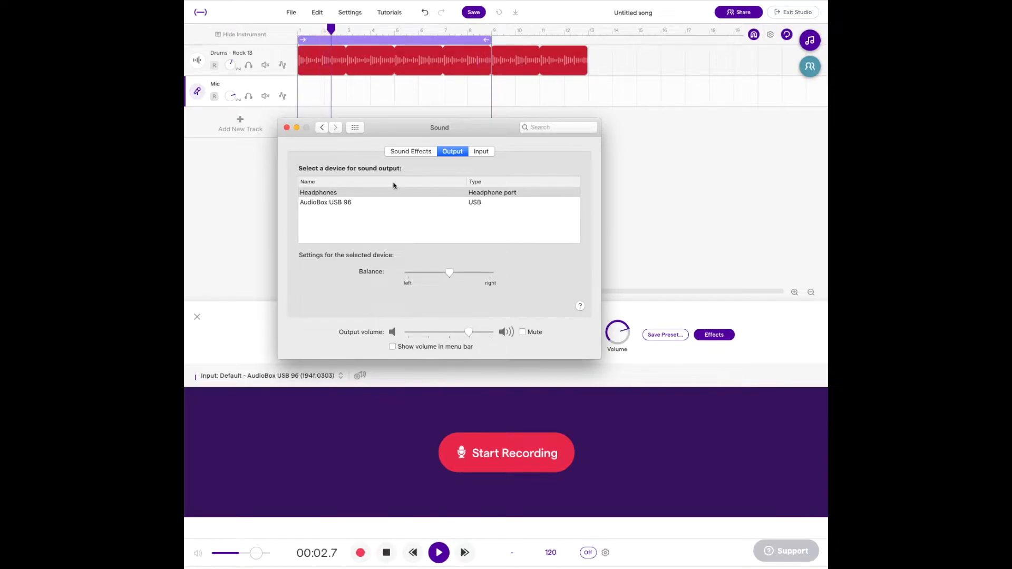
left_click(353, 204)
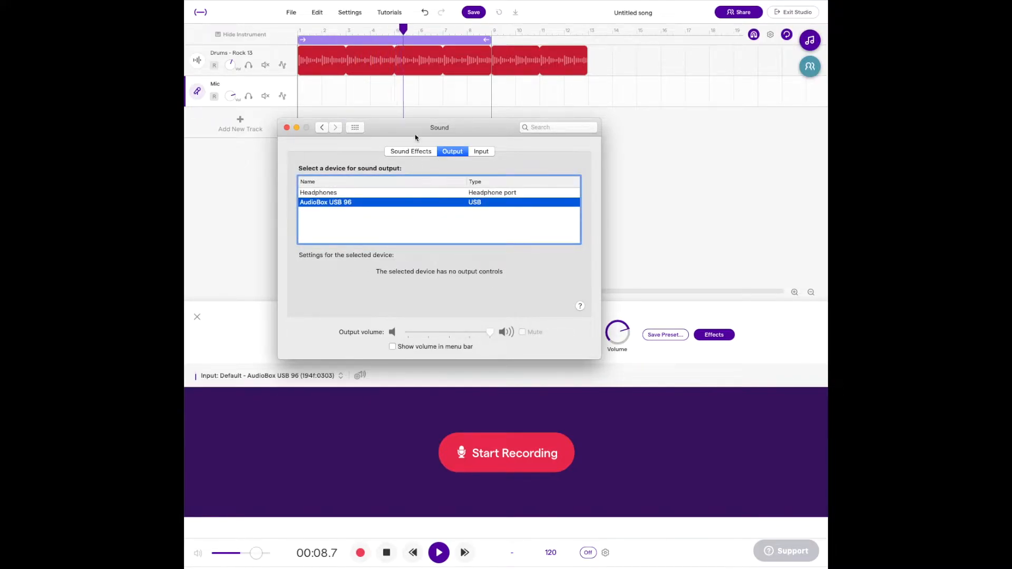
left_click_drag(407, 127, 1, 135)
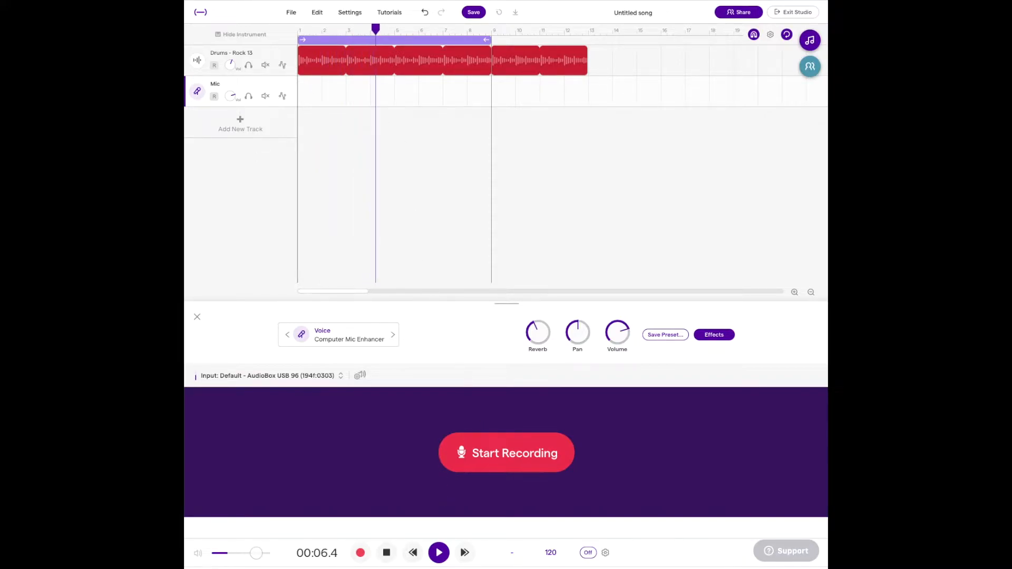
- Return the playhead to the start of the timeline and turn on the metronome, checking its count-in options
left_click(396, 556)
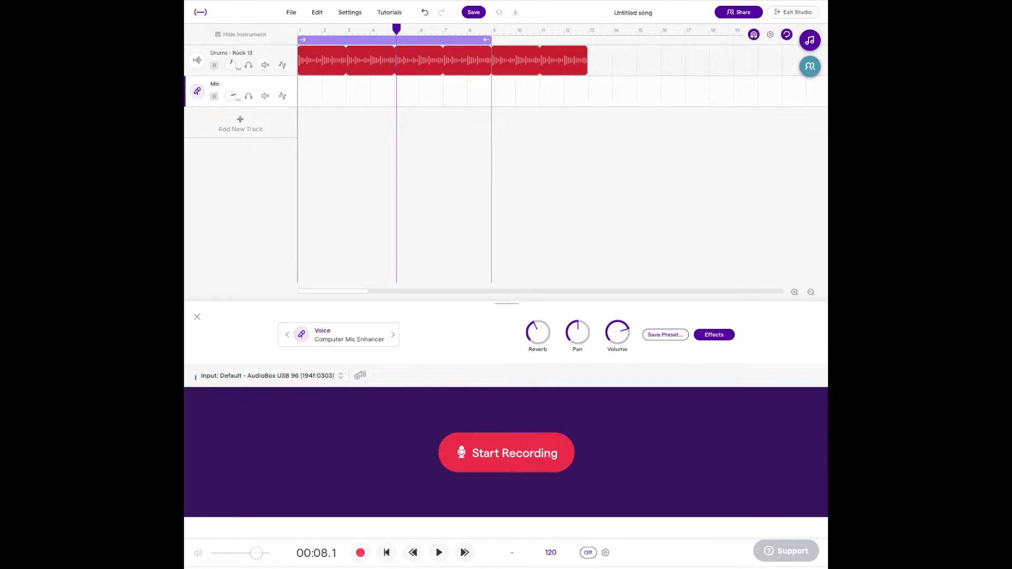
left_click_drag(398, 33, 298, 25)
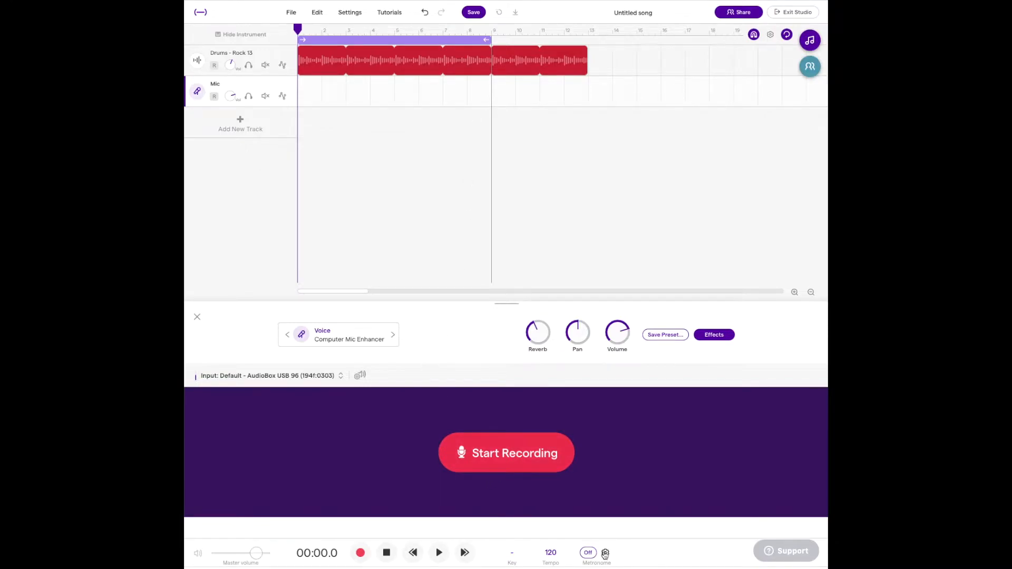
left_click(586, 553)
left_click(605, 553)
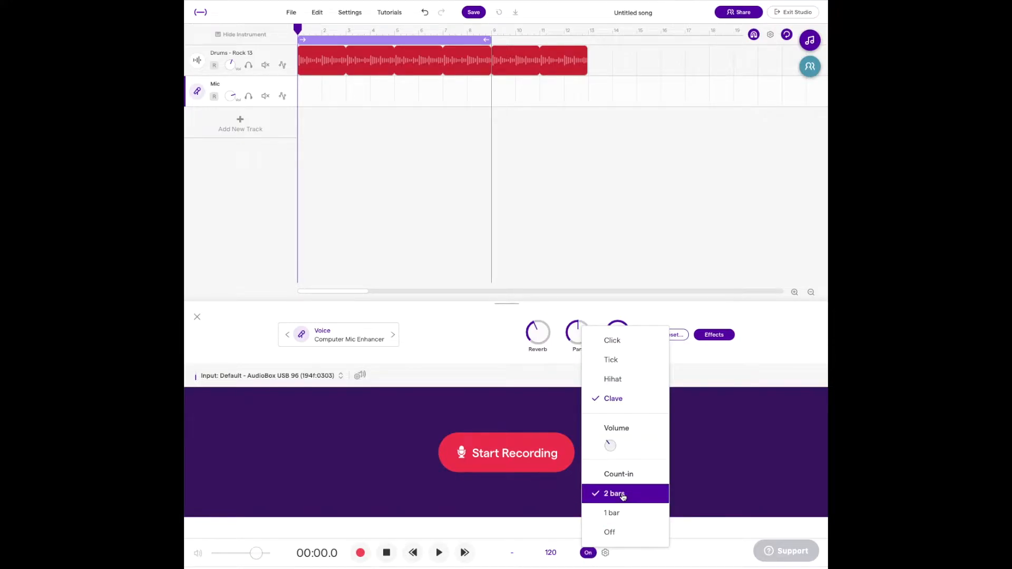
left_click(637, 558)
- Record an eight-bar take on the Mic track from bar 1, confirming that headphones are in use
left_click(526, 441)
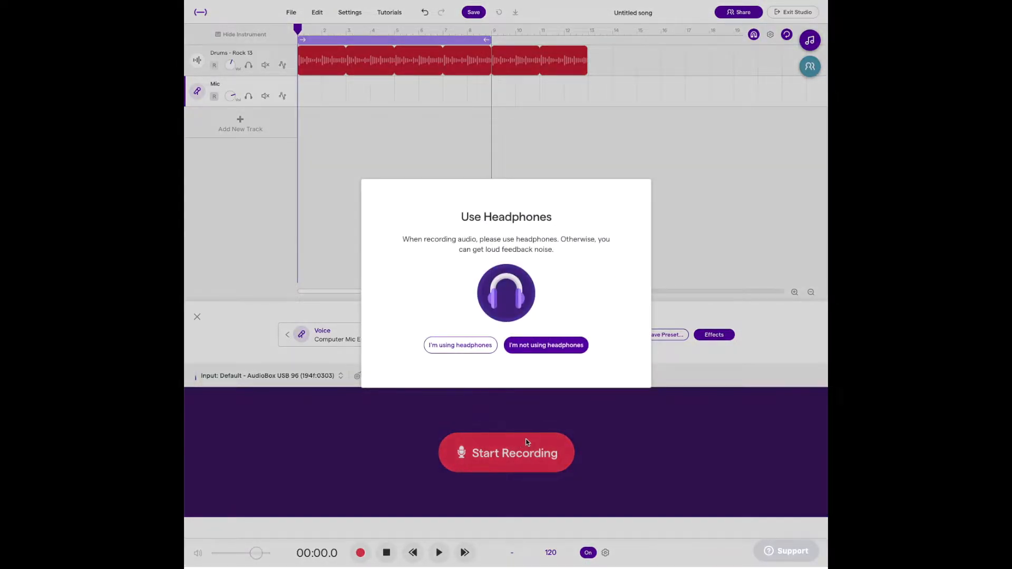
left_click(469, 346)
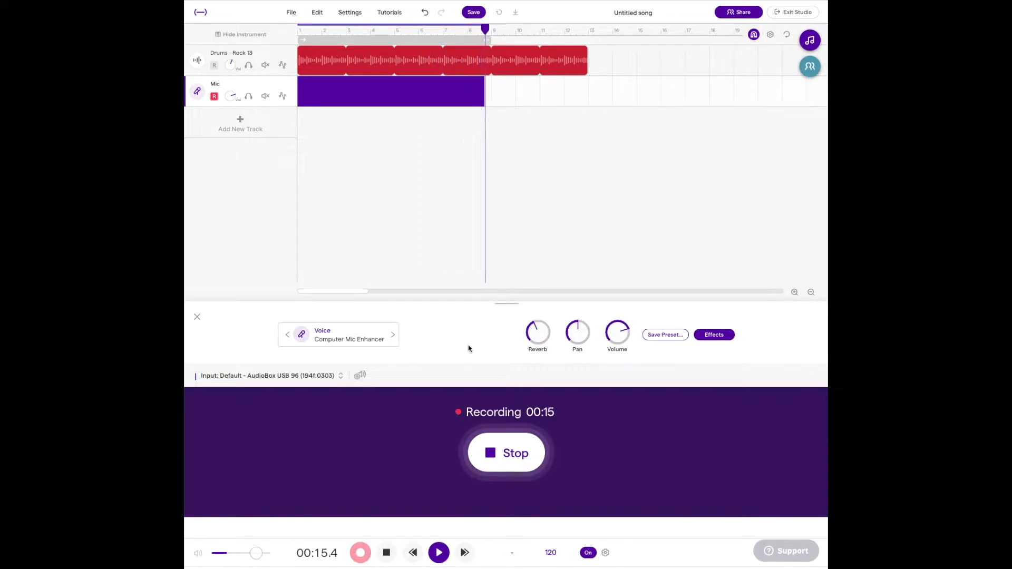
key("space")
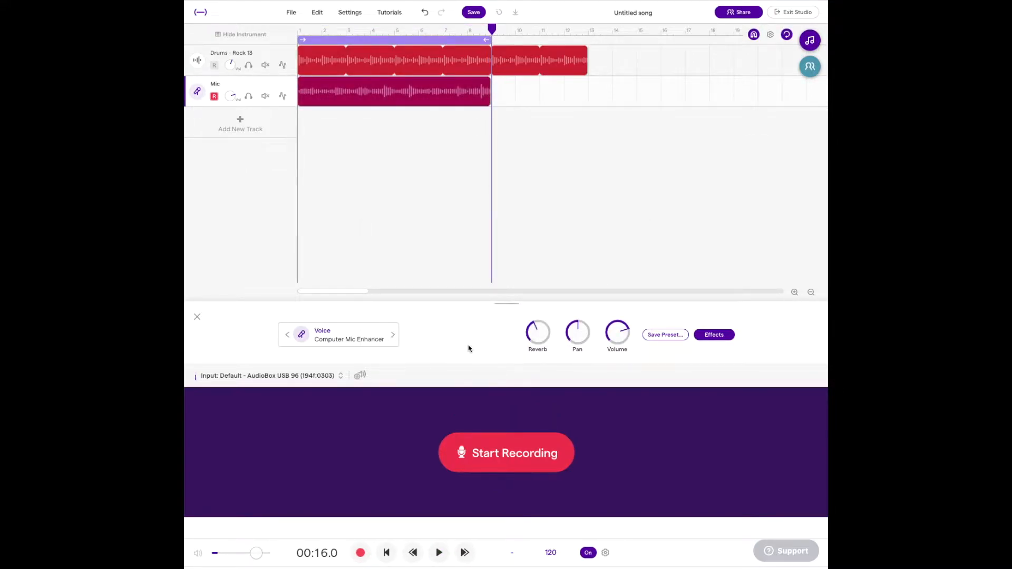
- Play the recorded take with the drums from the start and turn the metronome off
key("Return")
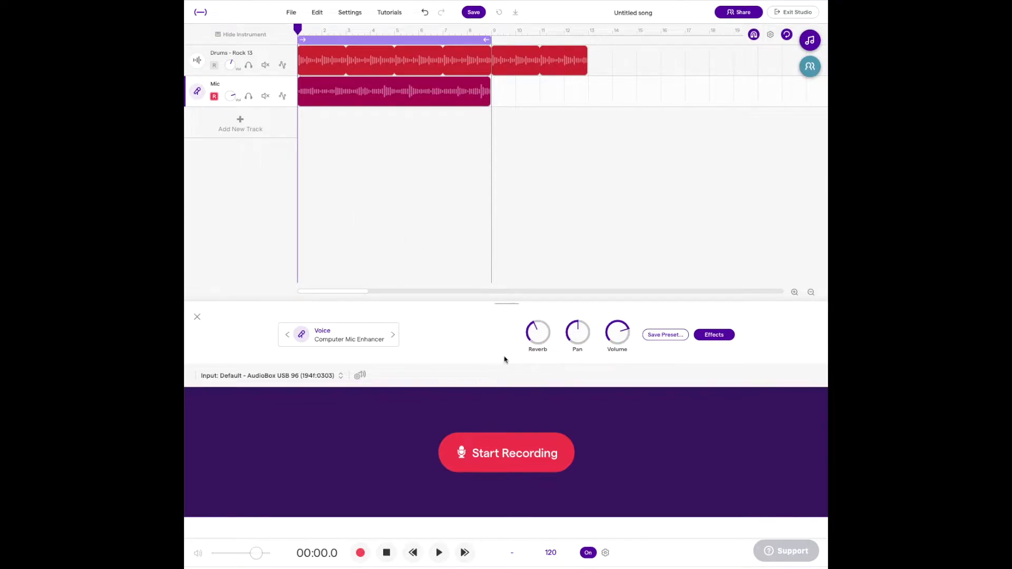
left_click(439, 553)
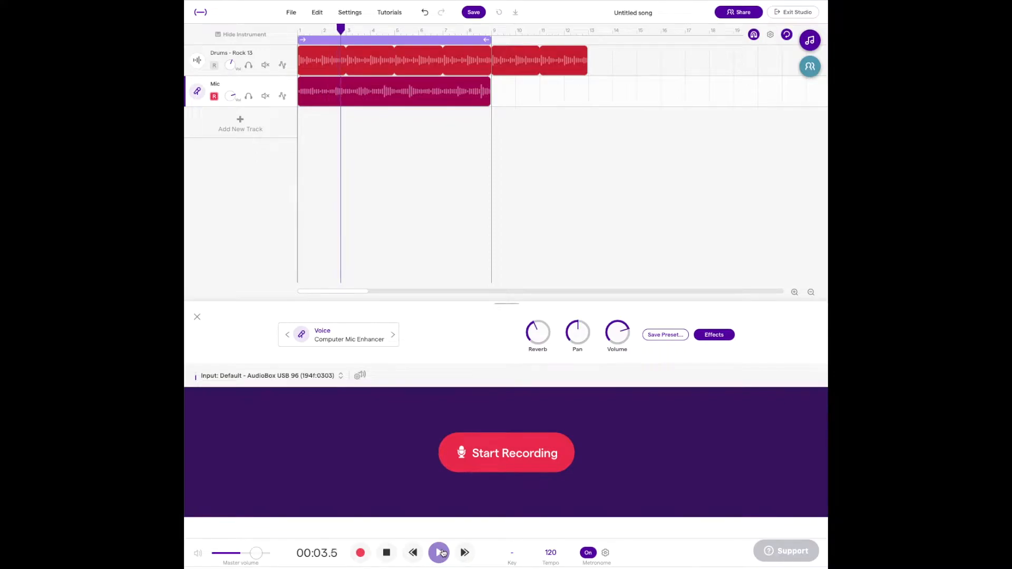
left_click(589, 555)
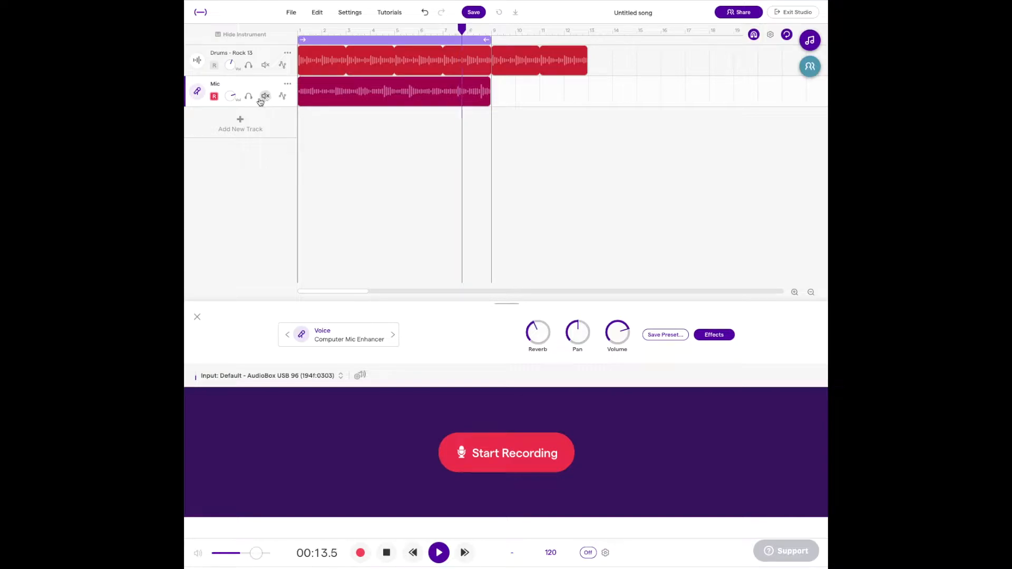
- Balance the tracks by raising the Mic volume to maximum and slightly lowering the drum volume, and stop playback
mouse_move(230, 97)
left_mouse_down()
mouse_move(232, 56)
mouse_move(233, 93)
mouse_move(236, 82)
left_mouse_up()
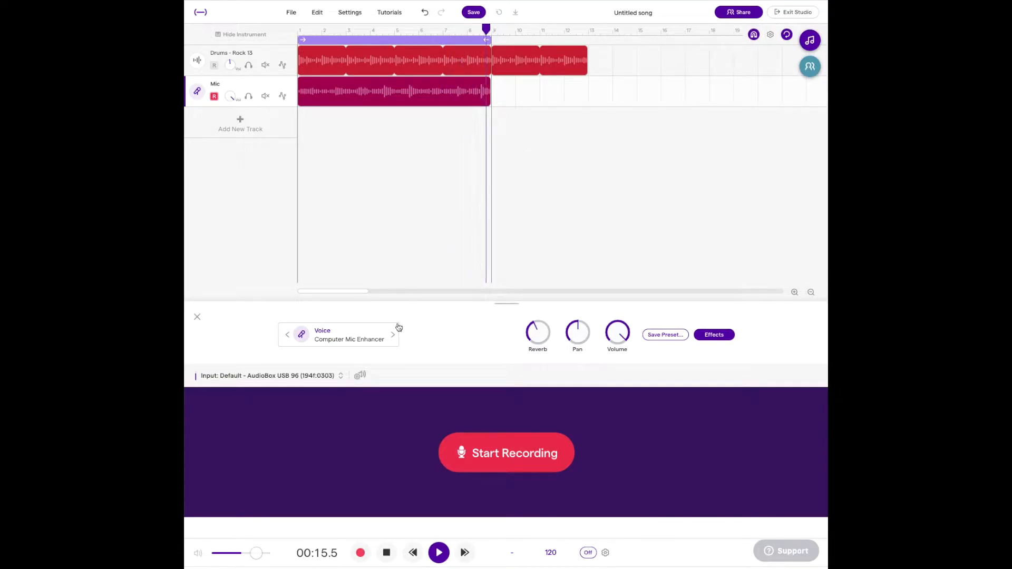
left_click(386, 552)
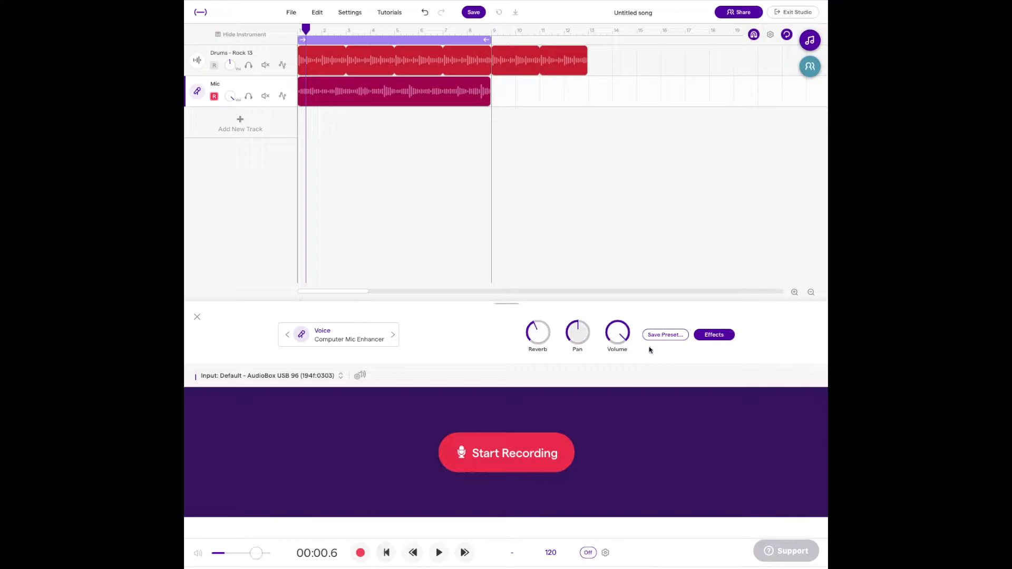
mouse_move(525, 62)
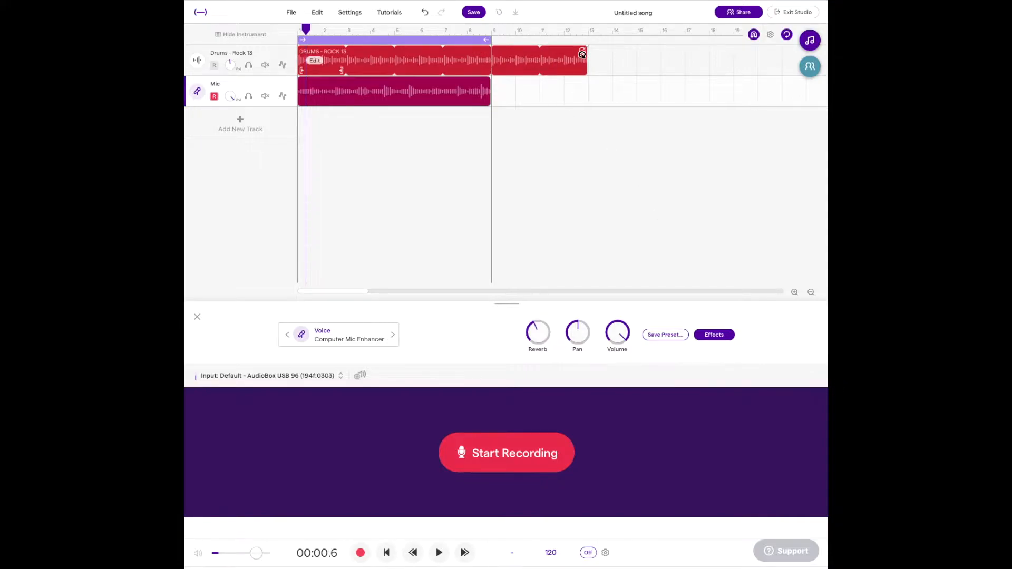
- Loop the drum and Mic regions out to bar 17 and add a second Voice & microphones track
left_click_drag(582, 54, 681, 59)
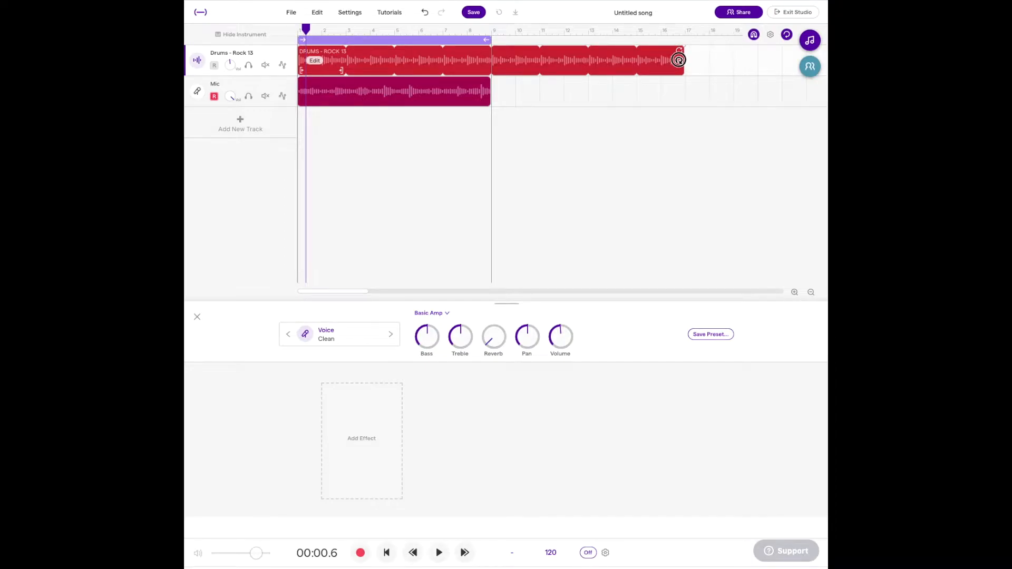
left_click_drag(486, 91, 684, 90)
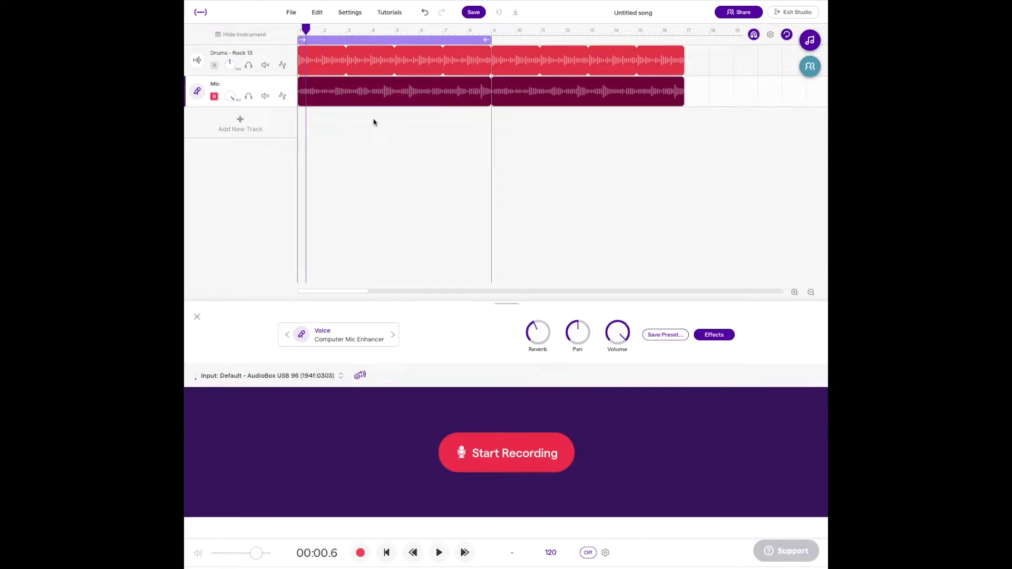
left_click(240, 129)
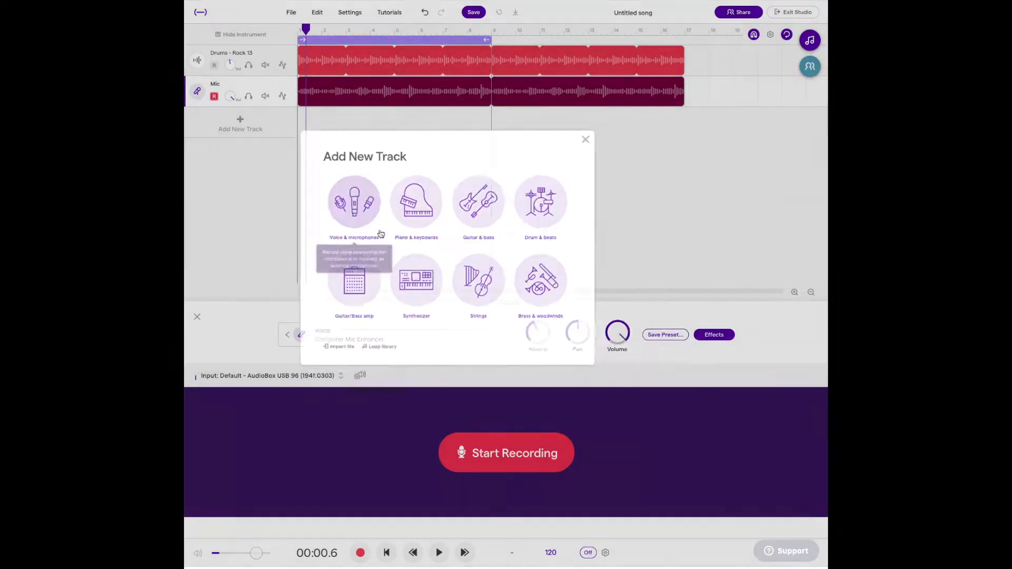
left_click(380, 235)
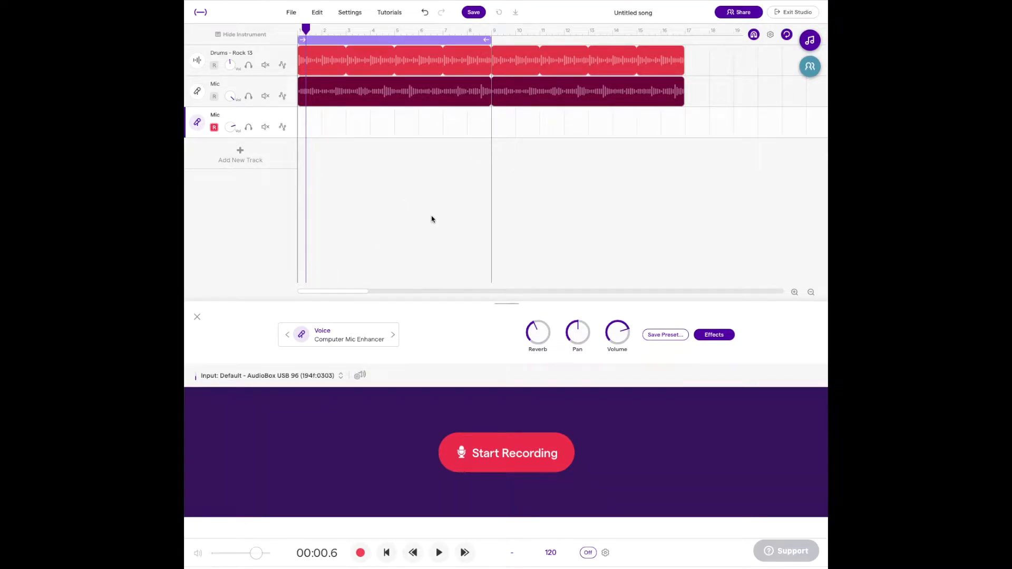
- Turn looping off and record a take of about nine bars on the new Mic track from bar 1
left_click(351, 42)
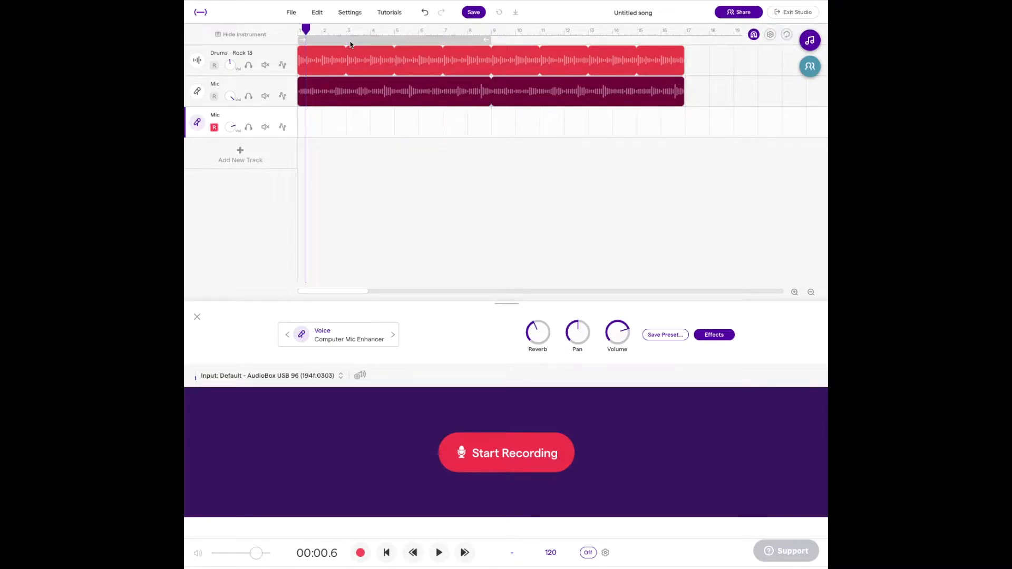
left_click_drag(313, 29, 297, 28)
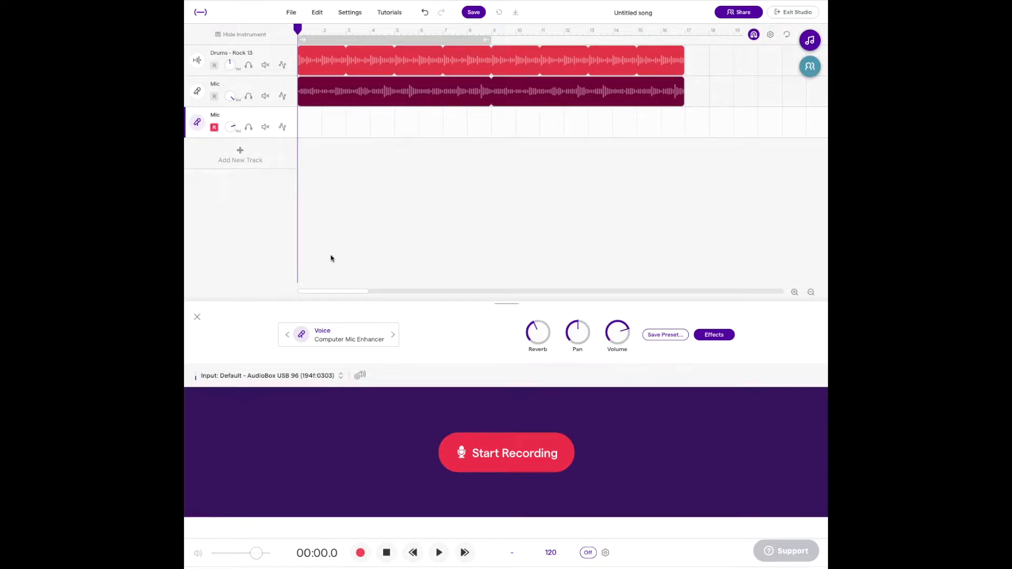
left_click(402, 310)
left_click_drag(401, 240, 0, 176)
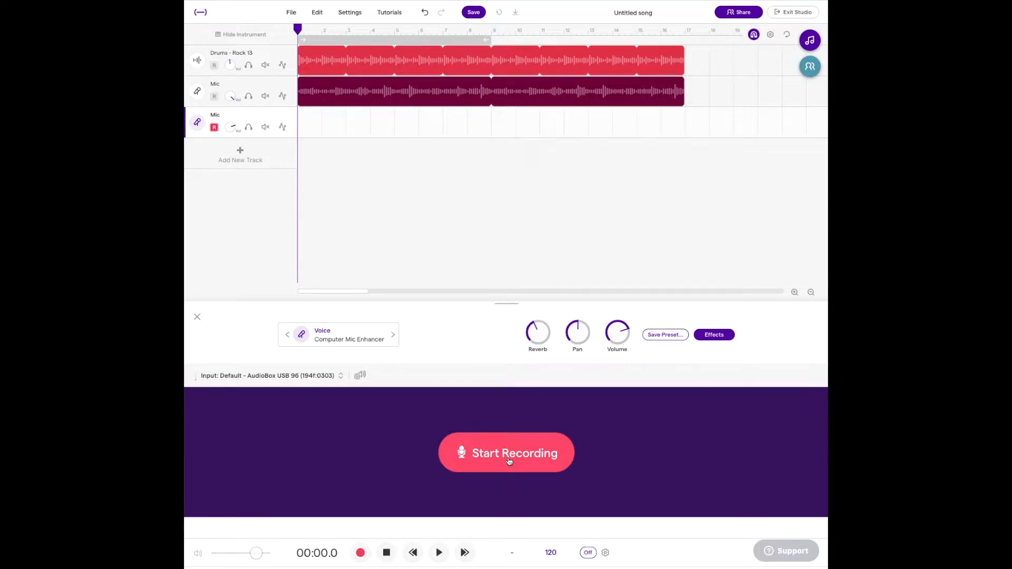
left_click(509, 462)
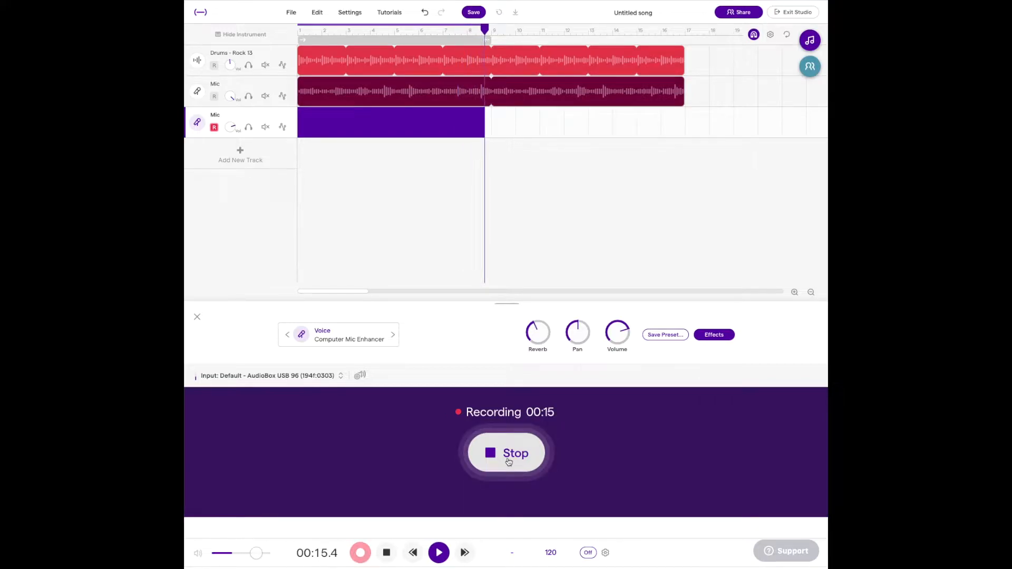
left_click(509, 462)
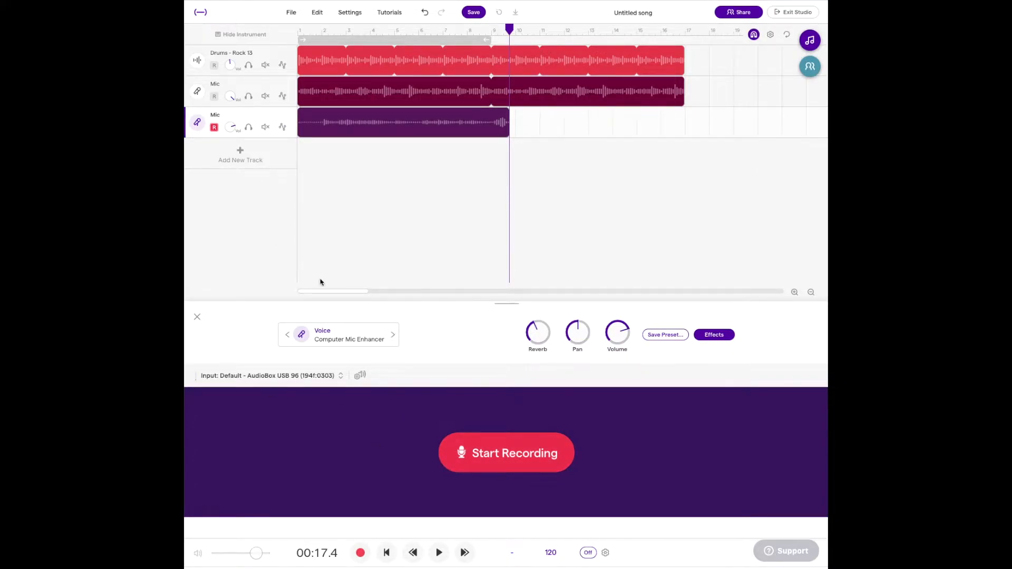
- Switch the system's sound output to Headphones in the Sound preferences and move that window out of the way
left_click_drag(47, 175, 457, 204)
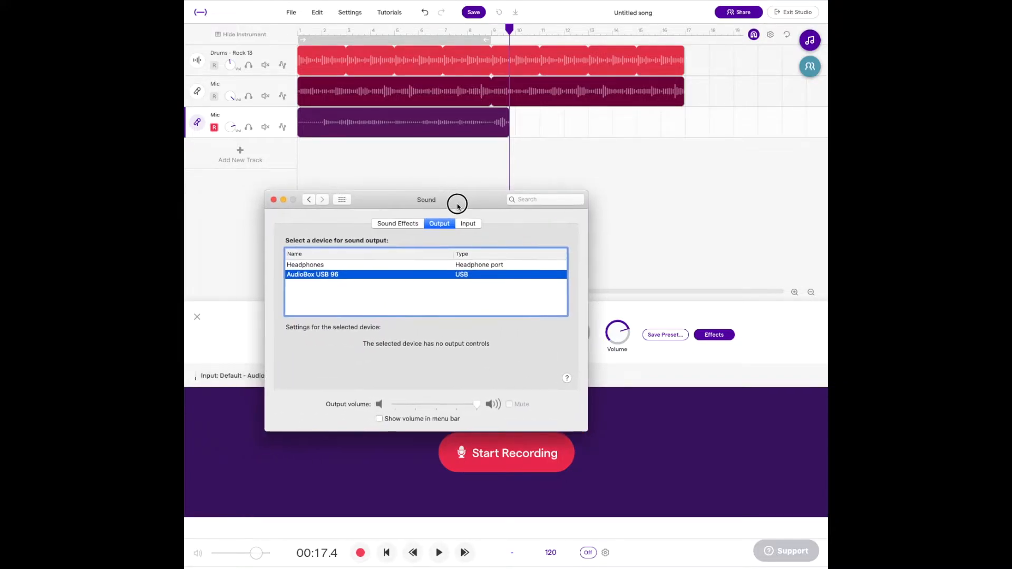
left_click(378, 265)
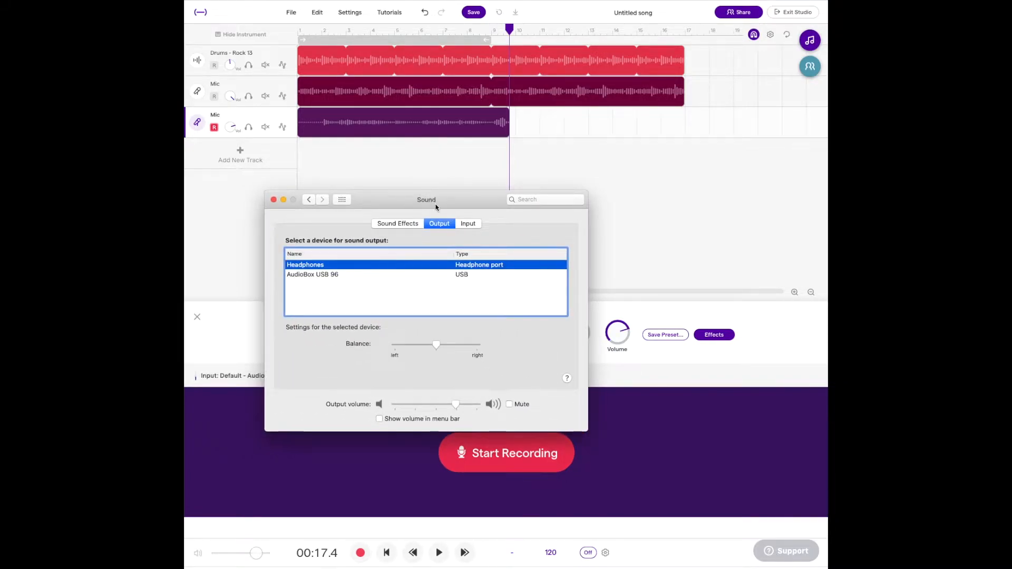
left_click_drag(501, 198, 79, 200)
- Balance the mix during playback from the start, raising the new Mic track's volume and lowering the first Mic and drum tracks
left_click_drag(230, 127, 222, 96)
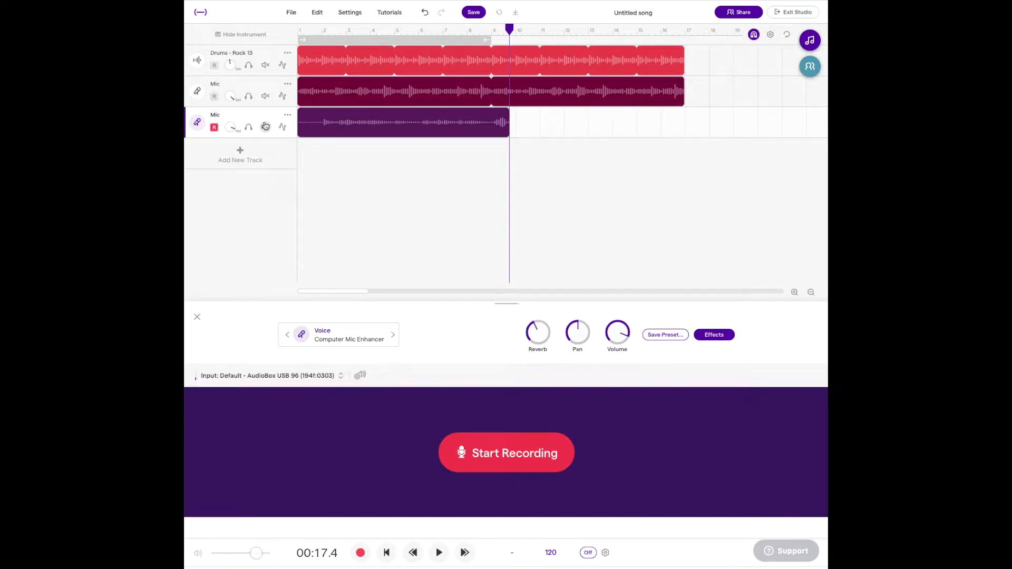
left_click(301, 35)
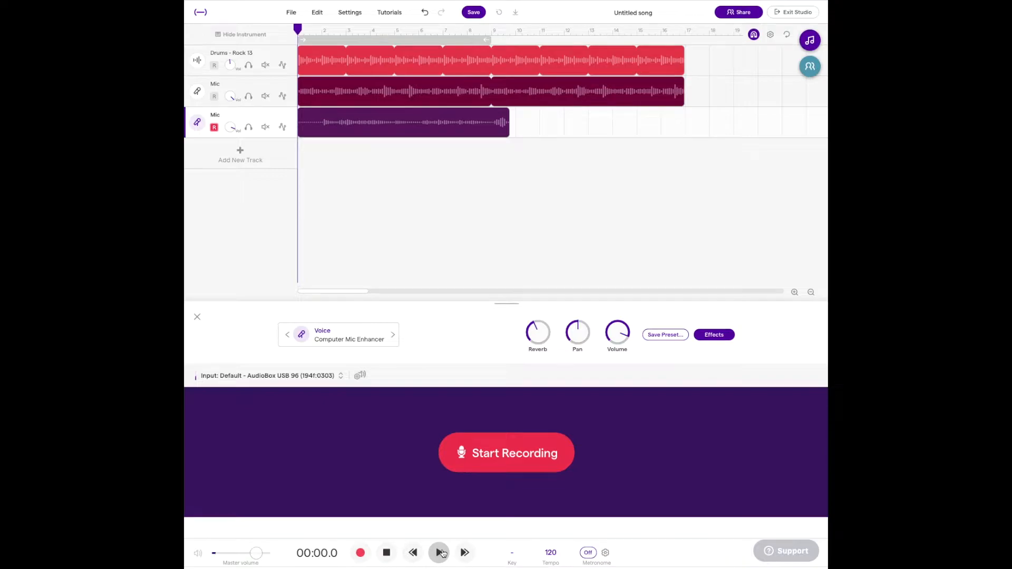
left_click(441, 553)
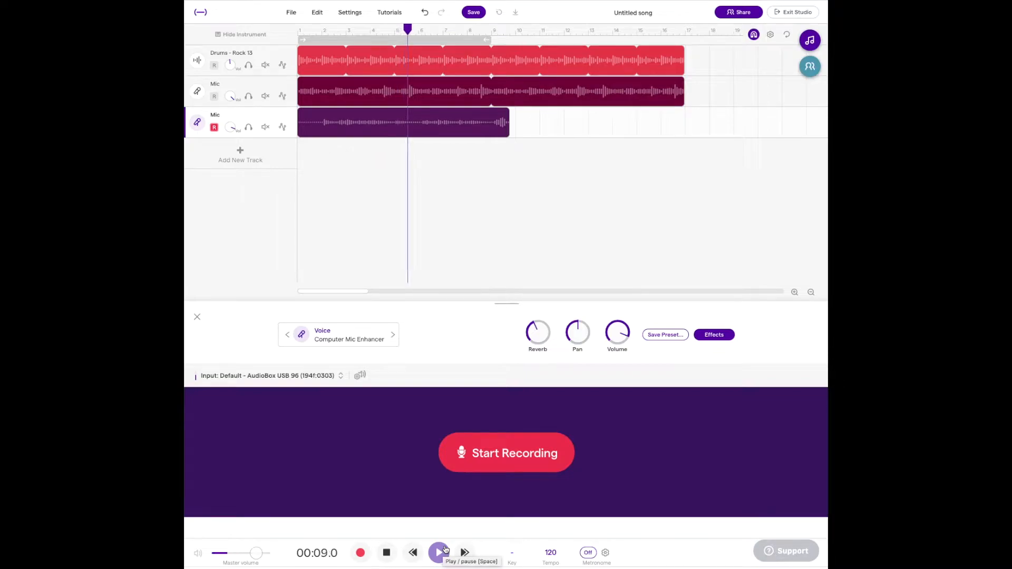
left_click(232, 99)
left_click_drag(231, 96, 205, 140)
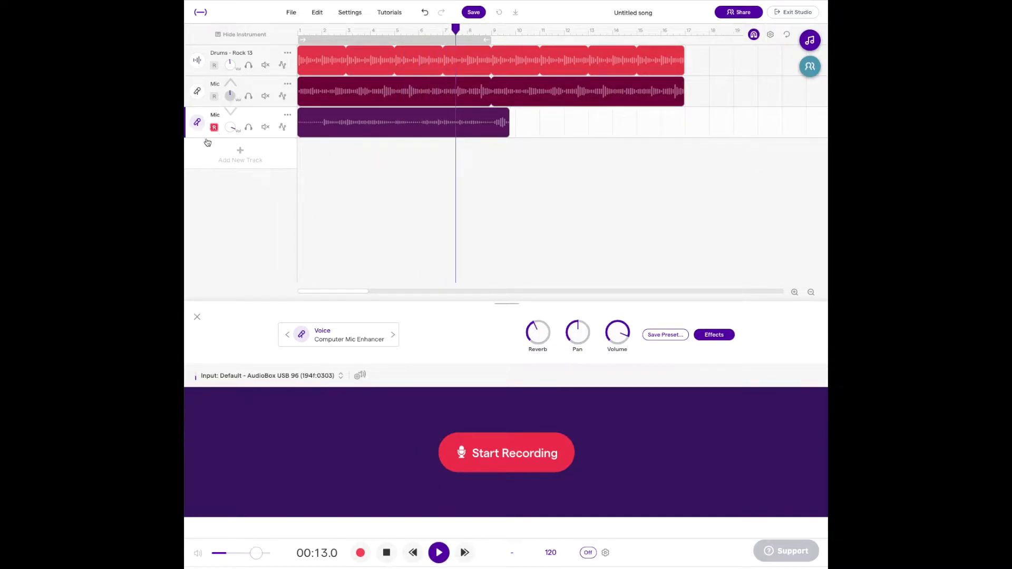
left_click_drag(230, 63, 231, 96)
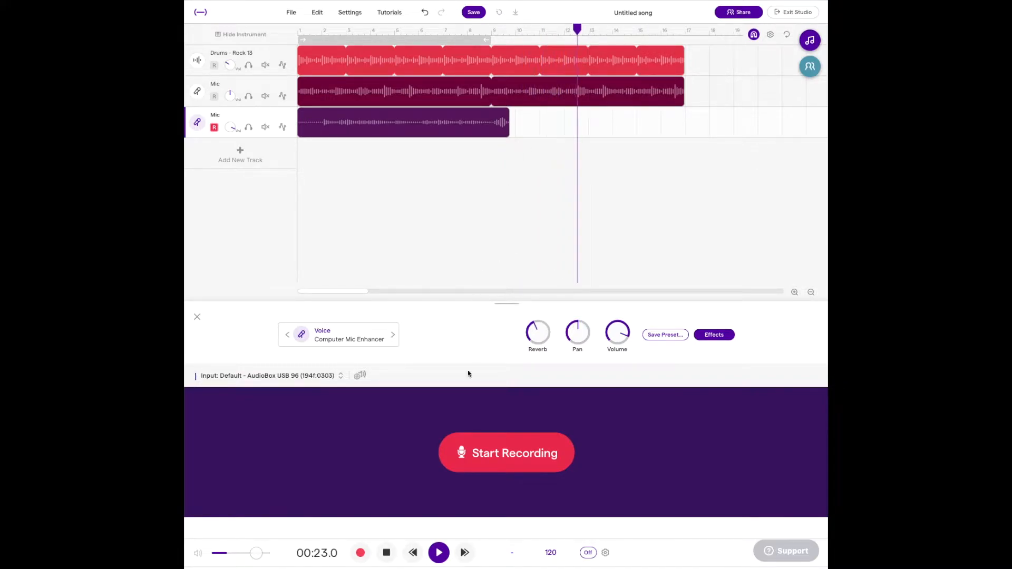
left_click(387, 553)
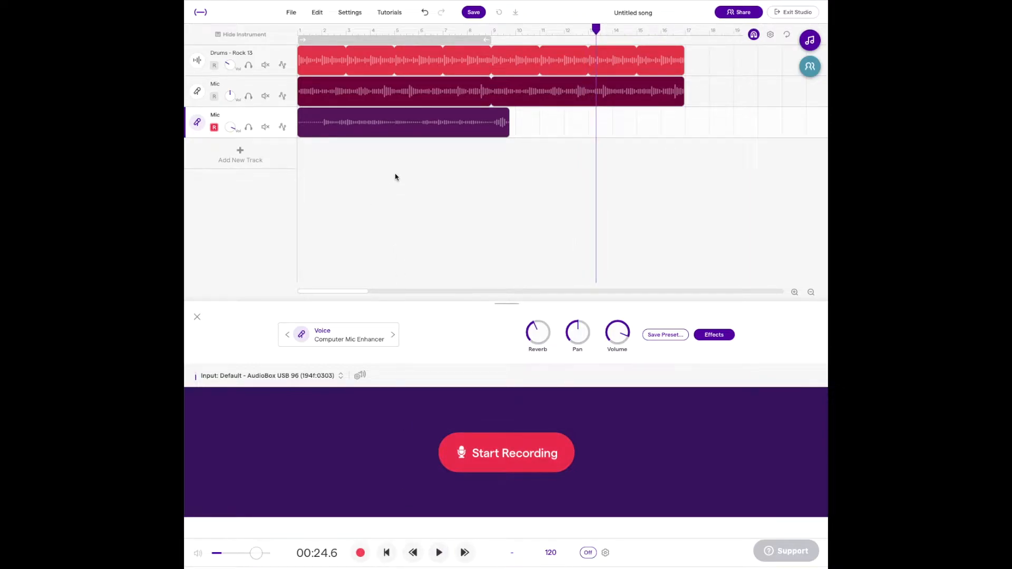
- Examine the new Mic take's waveform up close and play it from the start to find the passage to cut
scroll(418, 115, "up", 5)
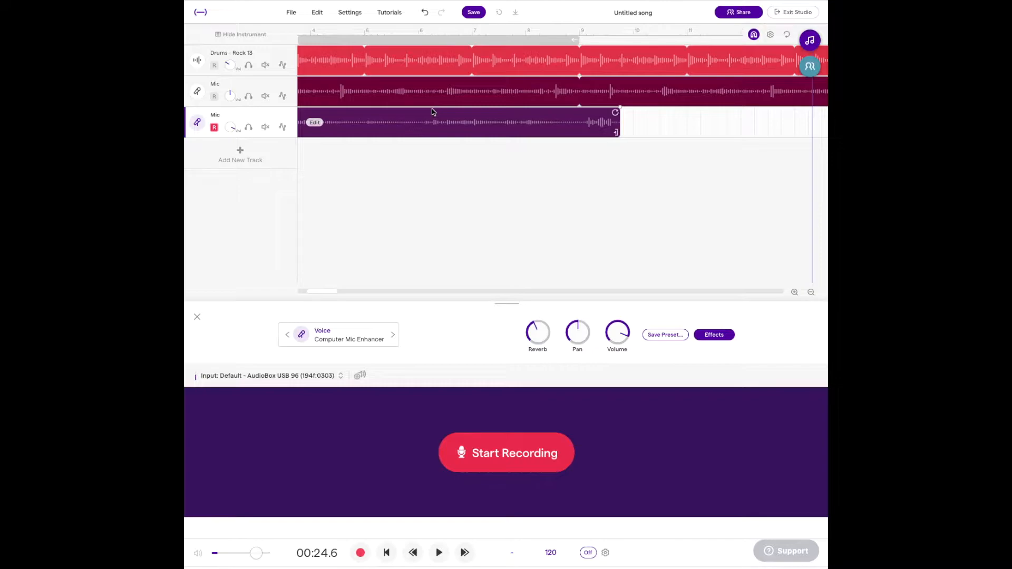
scroll(432, 108, "left", 5)
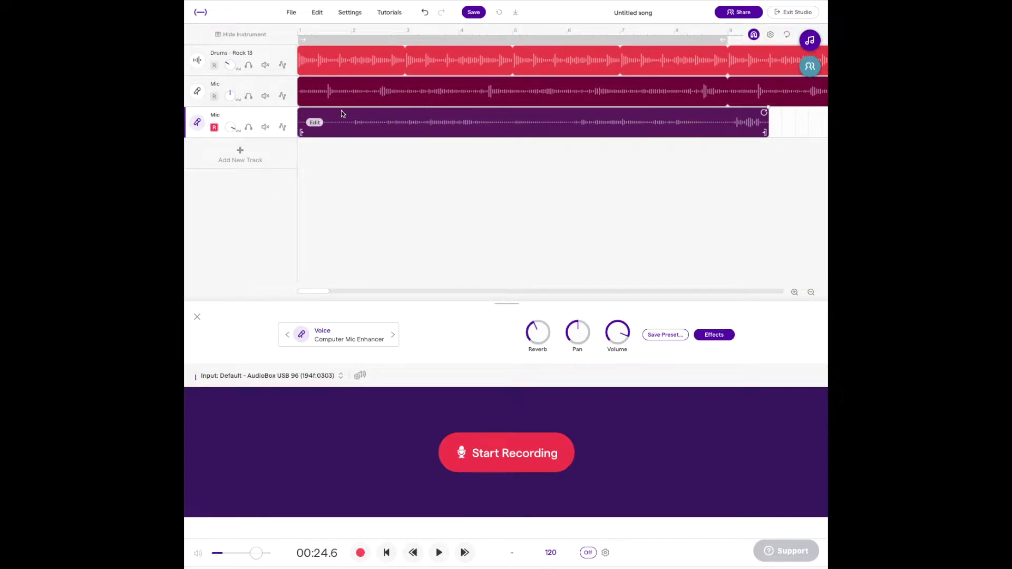
scroll(433, 148, "up", 5)
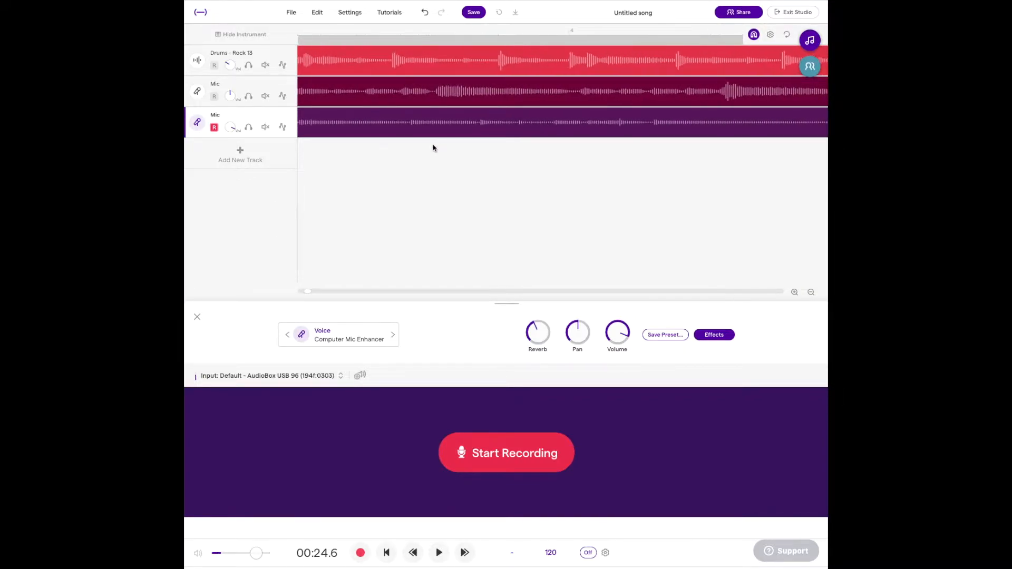
scroll(433, 148, "left", 4)
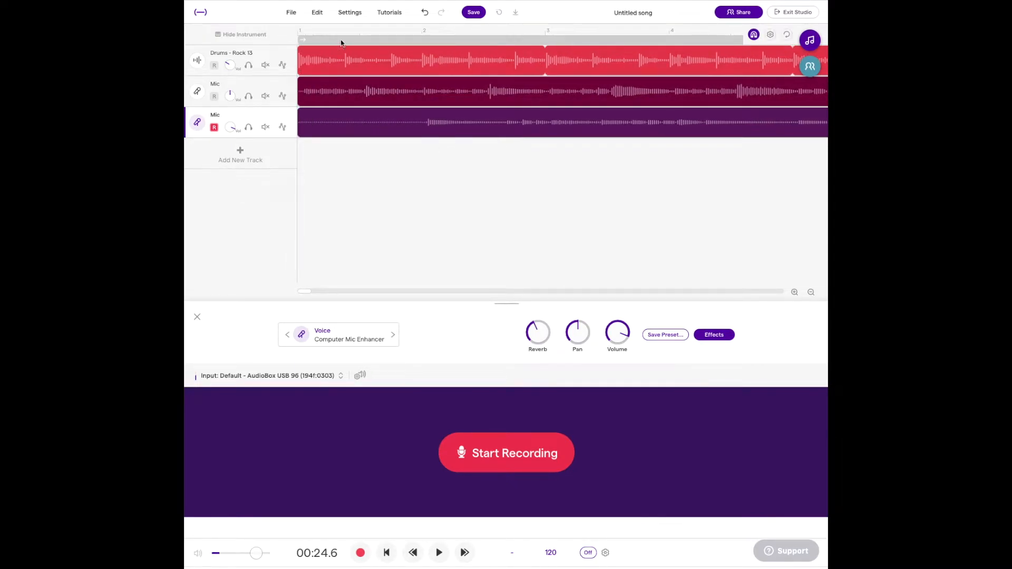
left_click(299, 35)
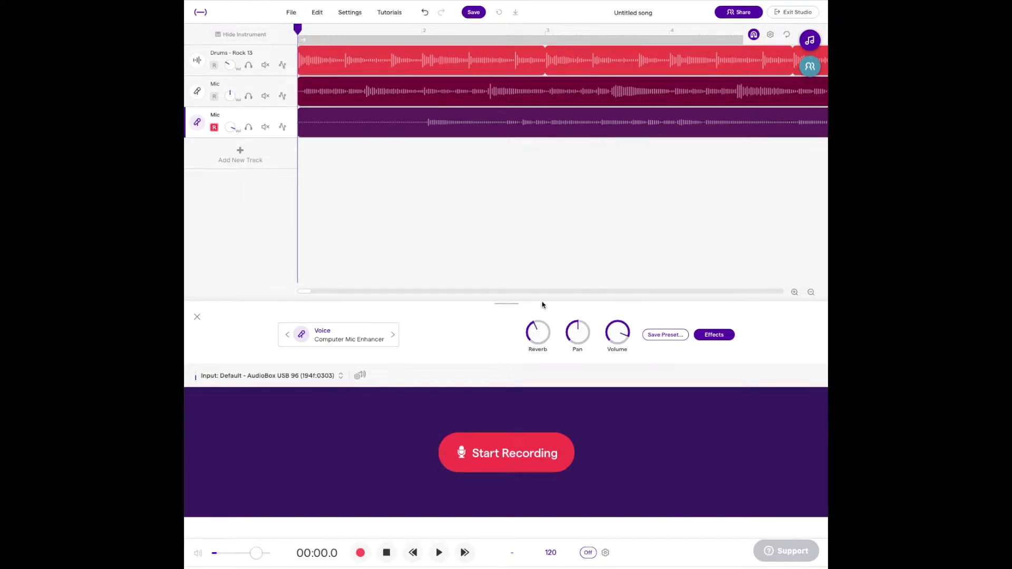
left_click(438, 552)
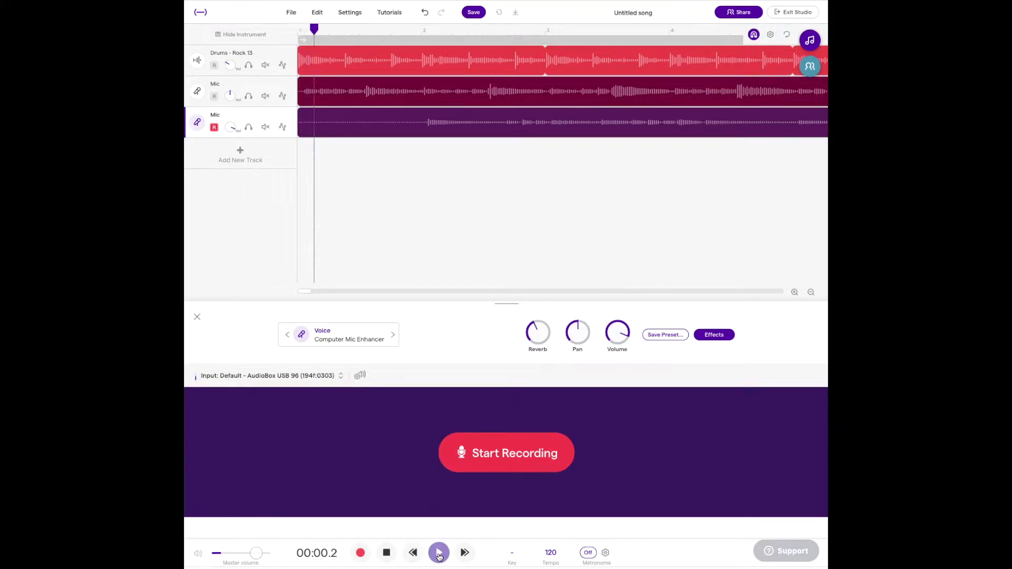
left_click(388, 553)
mouse_move(550, 129)
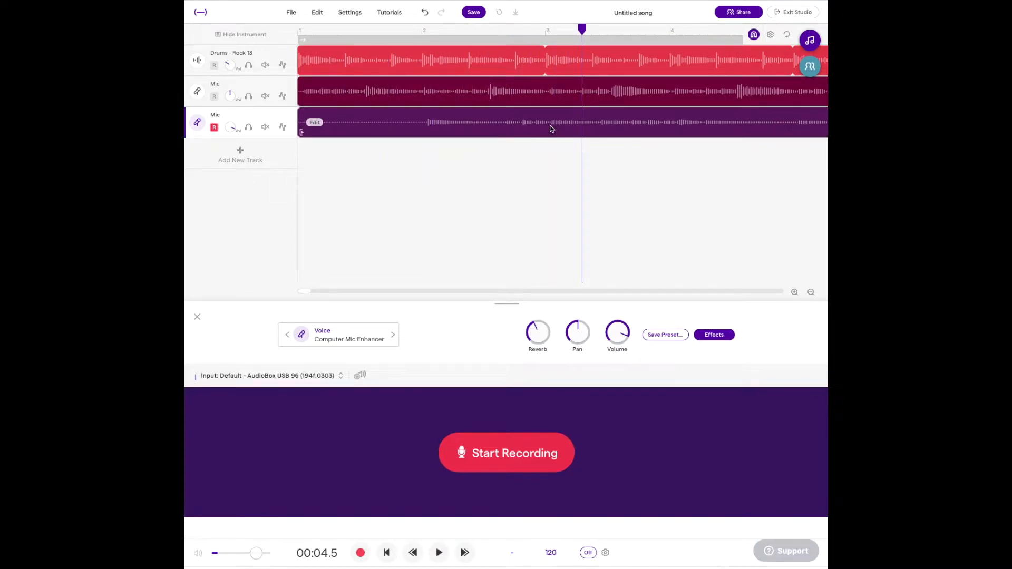
- Split the new Mic track's region just after the start of bar 3, at 00:04.0
left_click(544, 39)
left_click(545, 34)
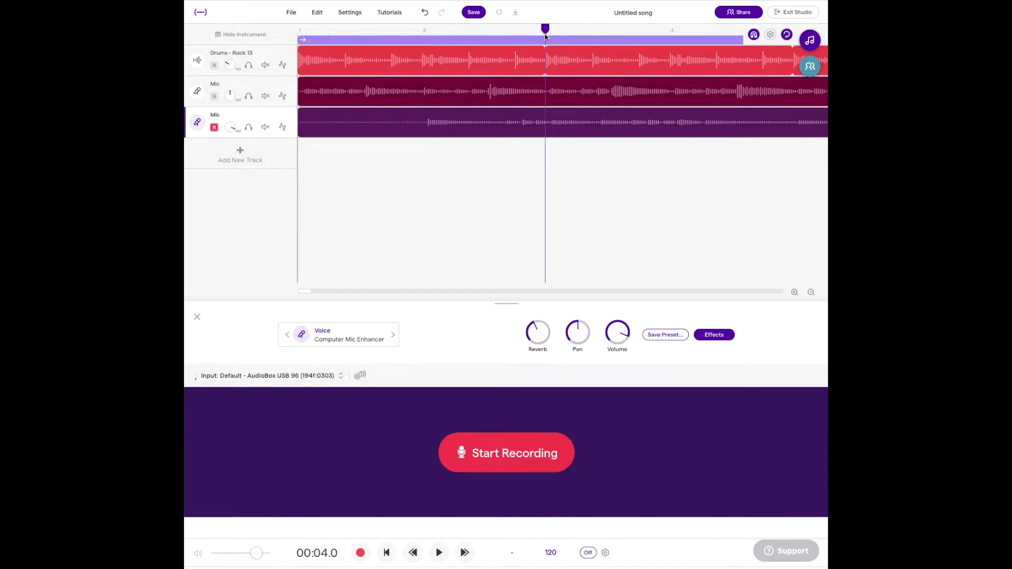
left_click_drag(545, 35, 550, 37)
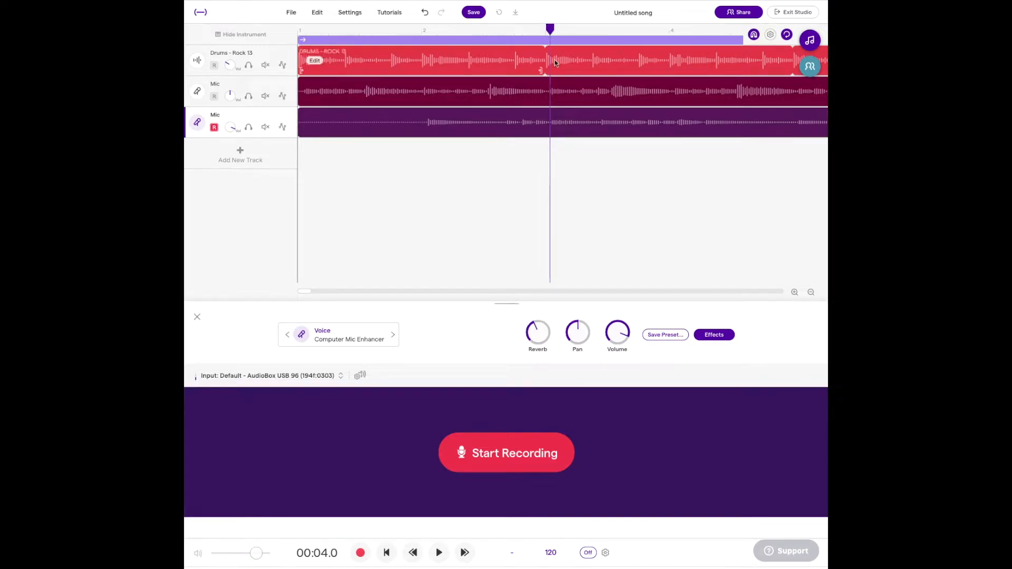
left_click(554, 125)
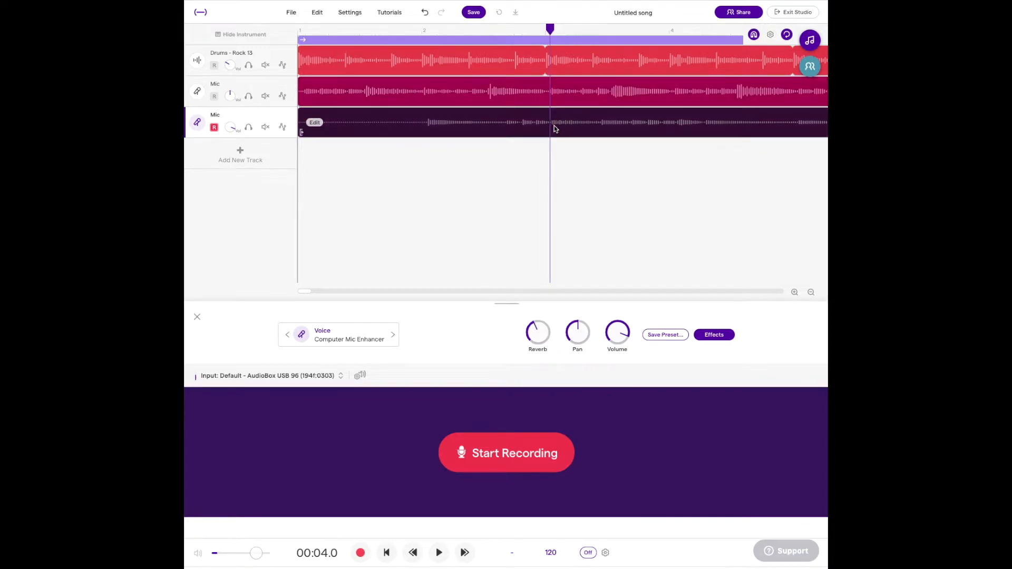
right_click(555, 126)
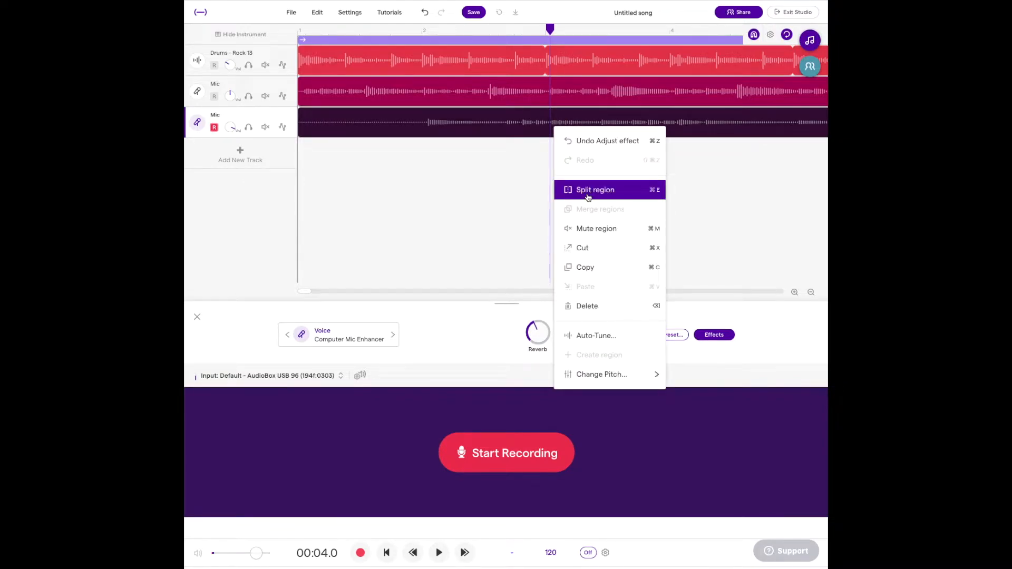
left_click(656, 195)
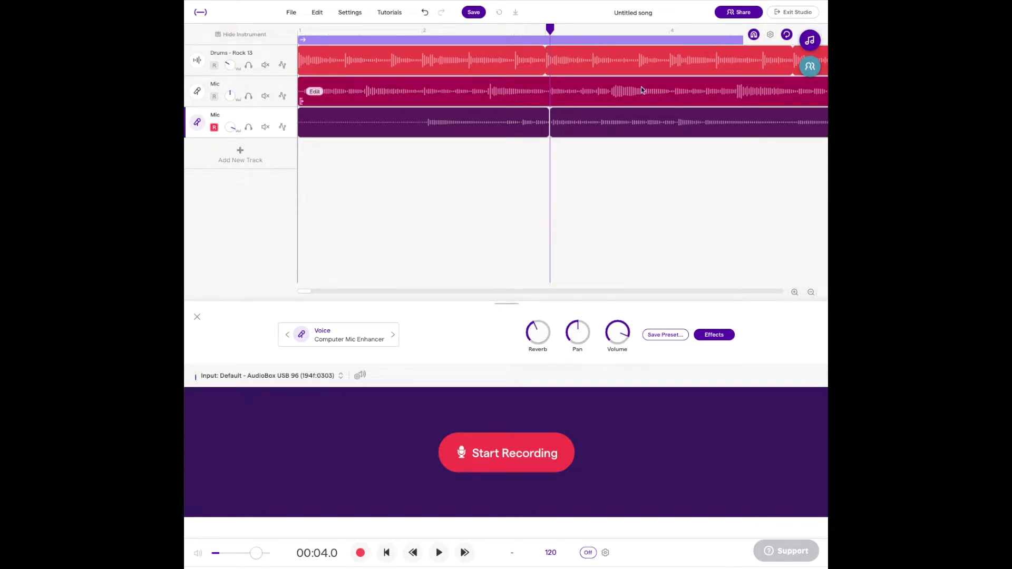
- Split the new Mic track's region again at 00:04.8 and delete the short section between the two cuts
left_click_drag(553, 30, 599, 31)
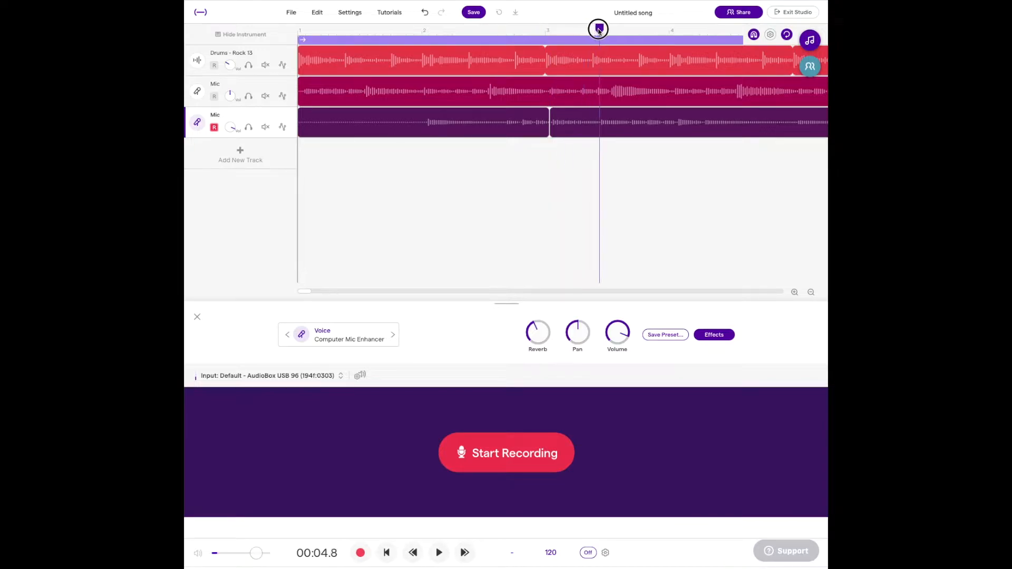
right_click(599, 132)
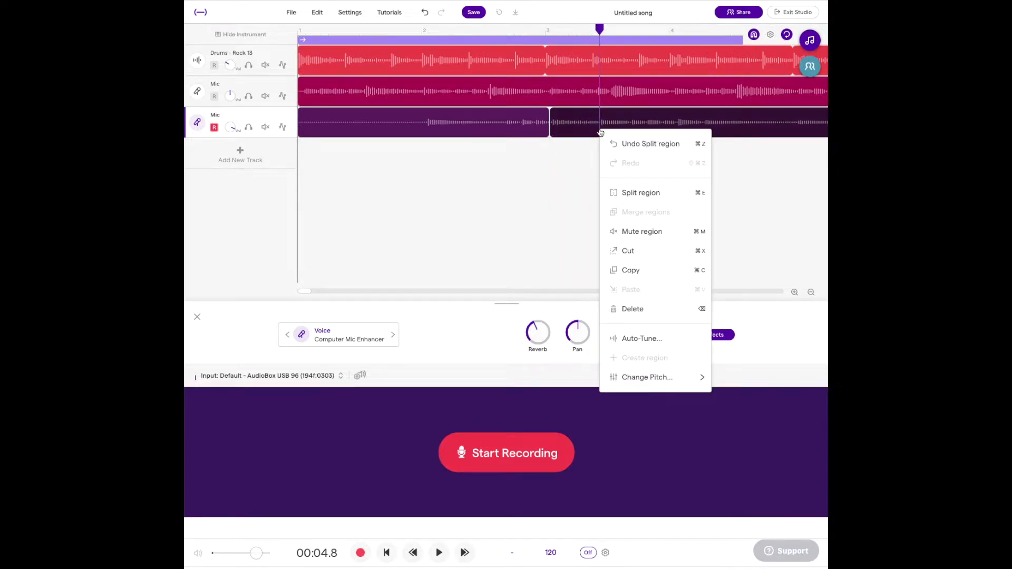
left_click(628, 195)
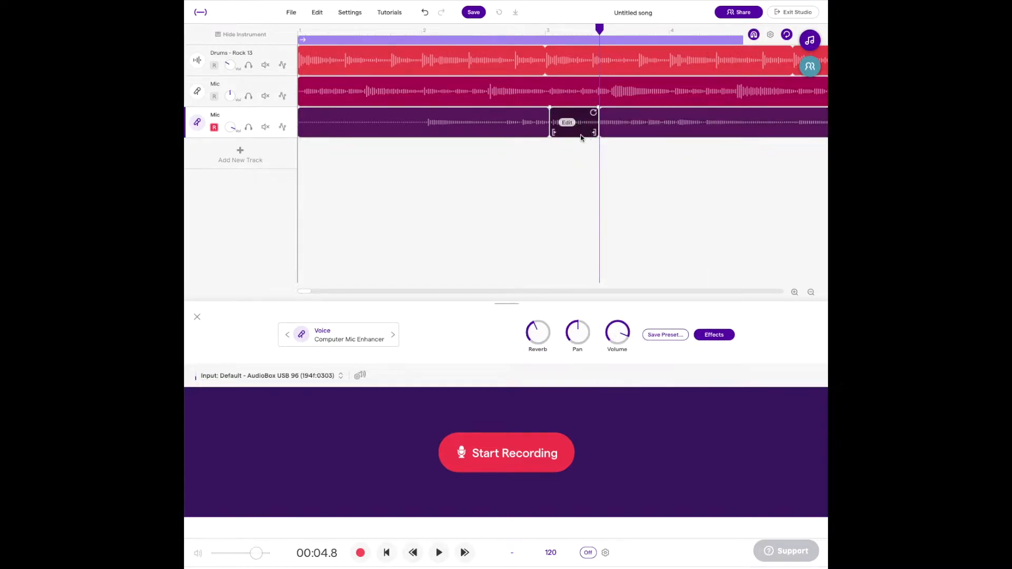
key("Delete")
- Play the song from the start through the gap in the new Mic track and pause in bar 4
left_click(545, 33)
left_click_drag(545, 32, 257, 72)
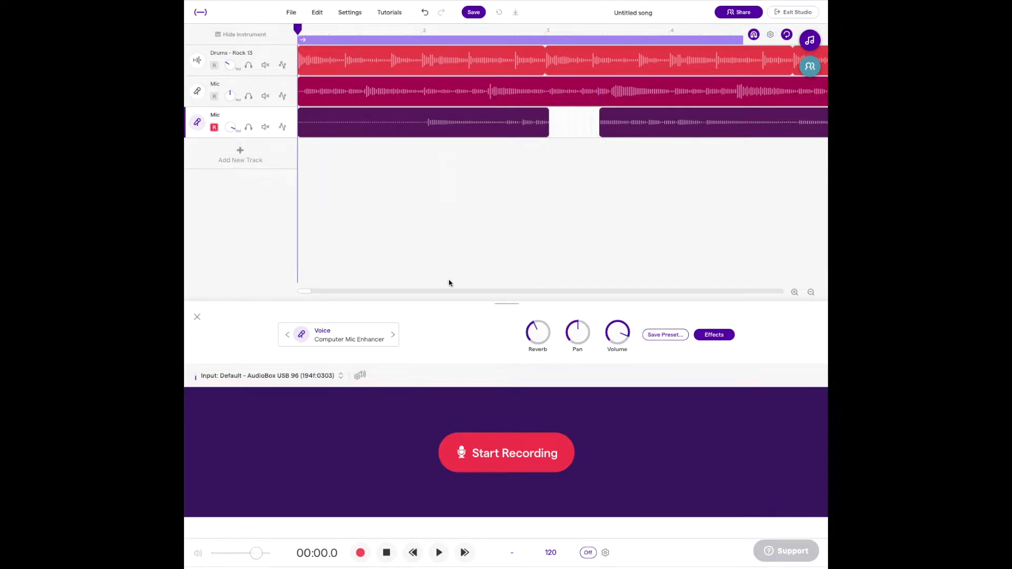
left_click(438, 552)
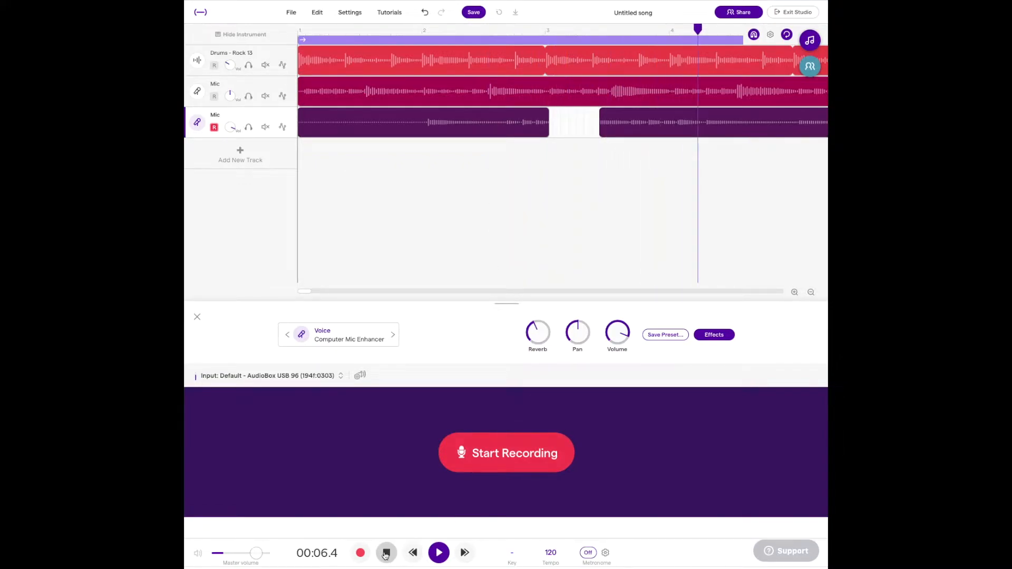
key("space")
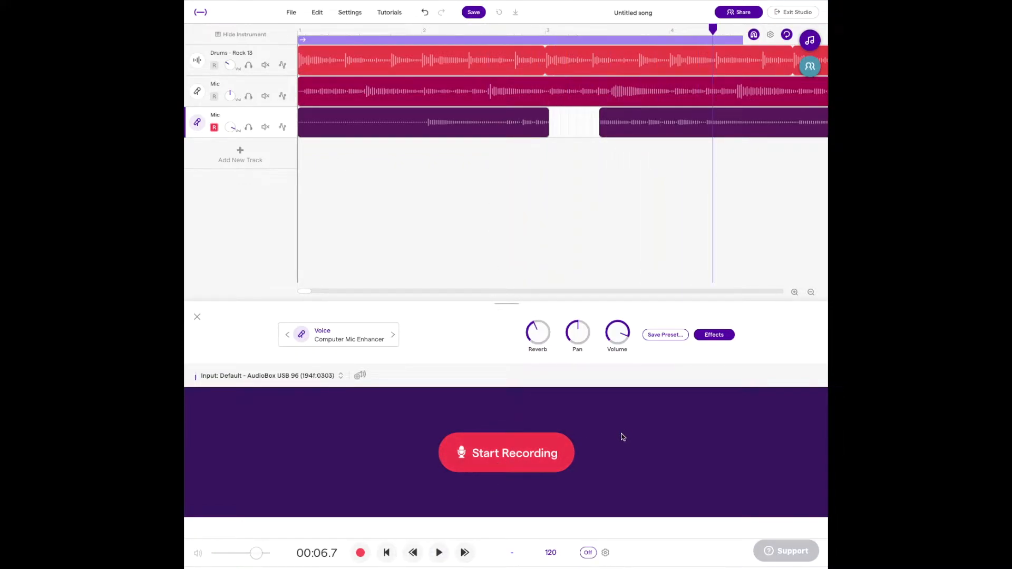
- Shorten the end of the third track's long Mic region back to the start of bar 9
scroll(684, 158, "right", 10)
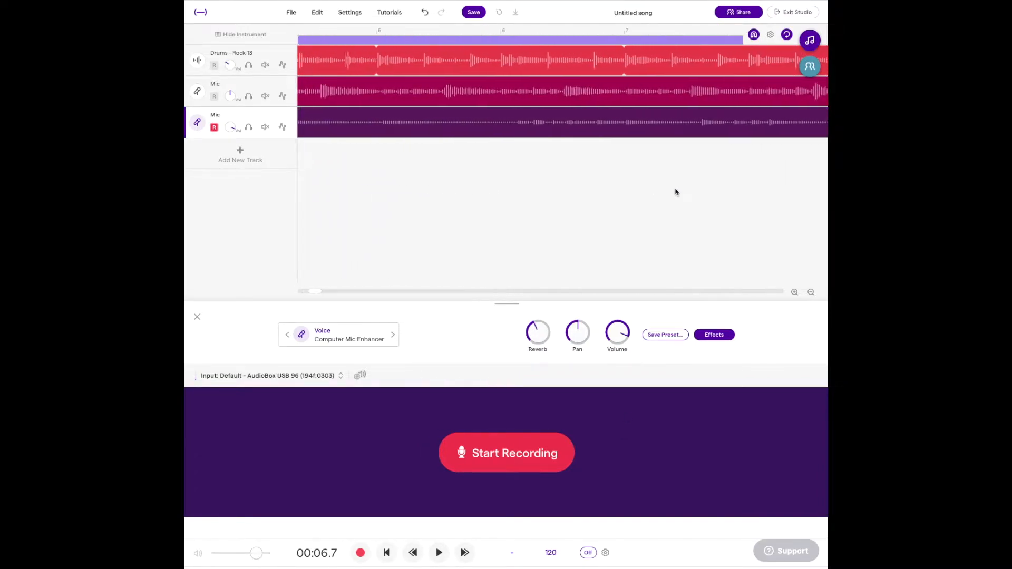
scroll(674, 194, "right", 3)
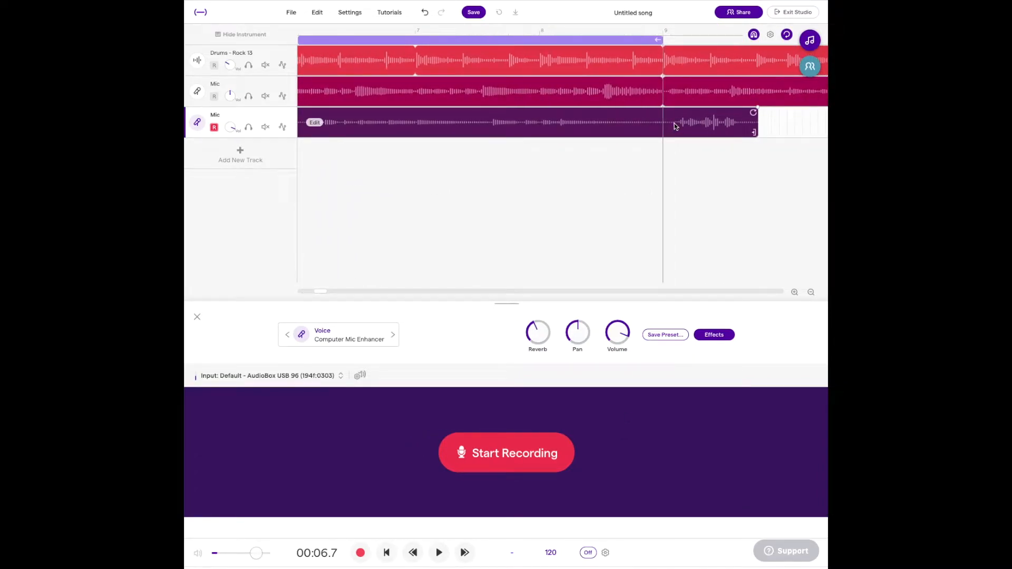
left_click(756, 124)
left_click_drag(756, 125, 662, 125)
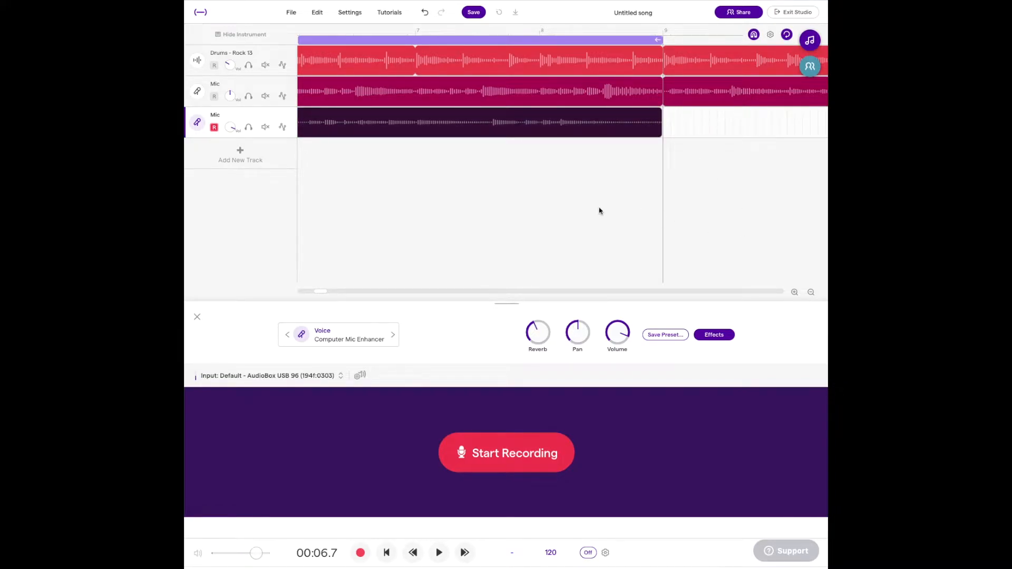
- Set the loop range to bar 3 only and place the playhead at 00:04.0, where the third track's gap begins
scroll(552, 52, "left", 1)
scroll(509, 124, "left", 10)
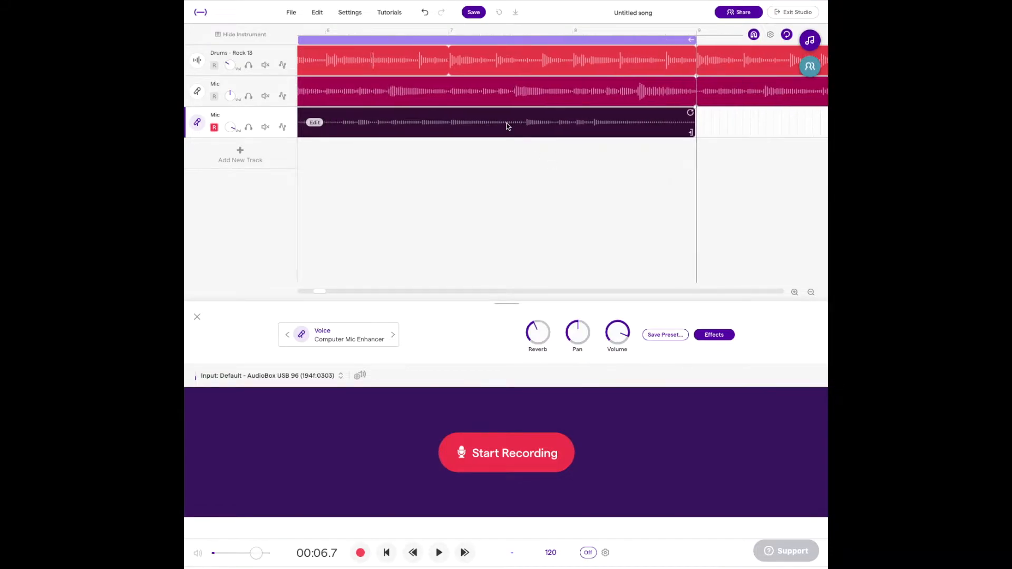
scroll(509, 127, "left", 5)
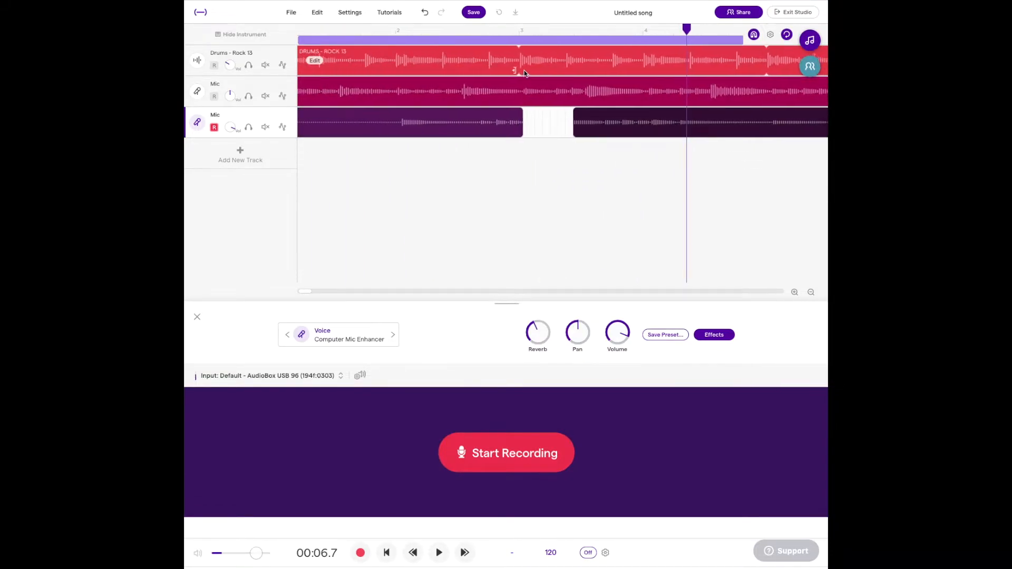
left_click(531, 126)
left_click_drag(528, 30, 525, 30)
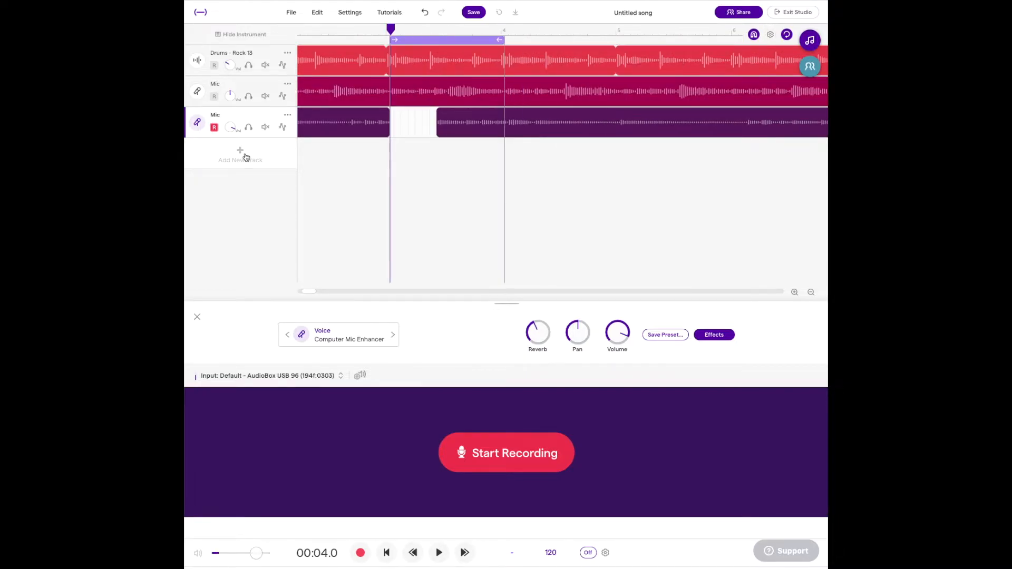
- Add a Voice & microphones track, with looping switched off and the playhead back at the song's start
left_click(246, 157)
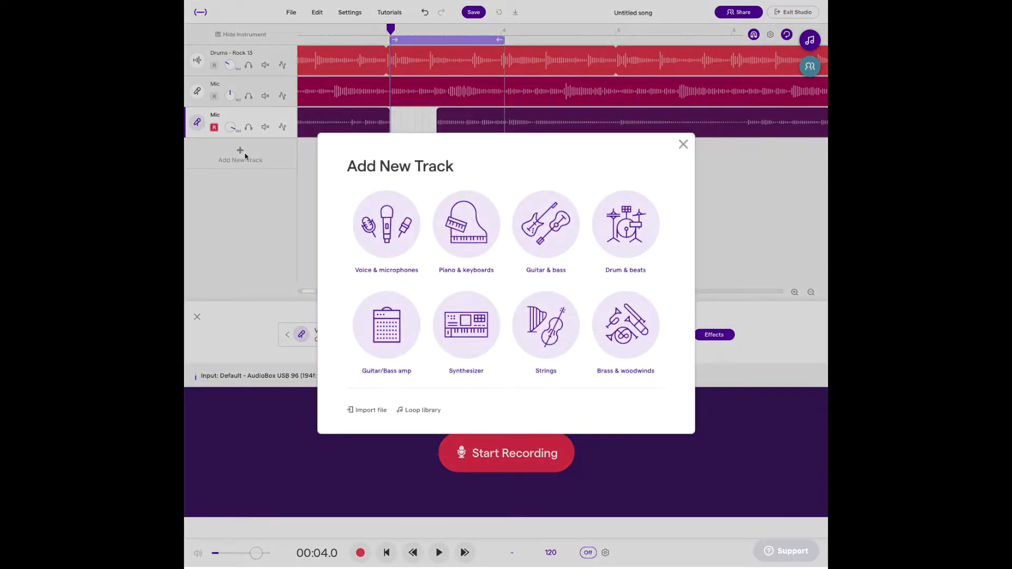
left_click(385, 226)
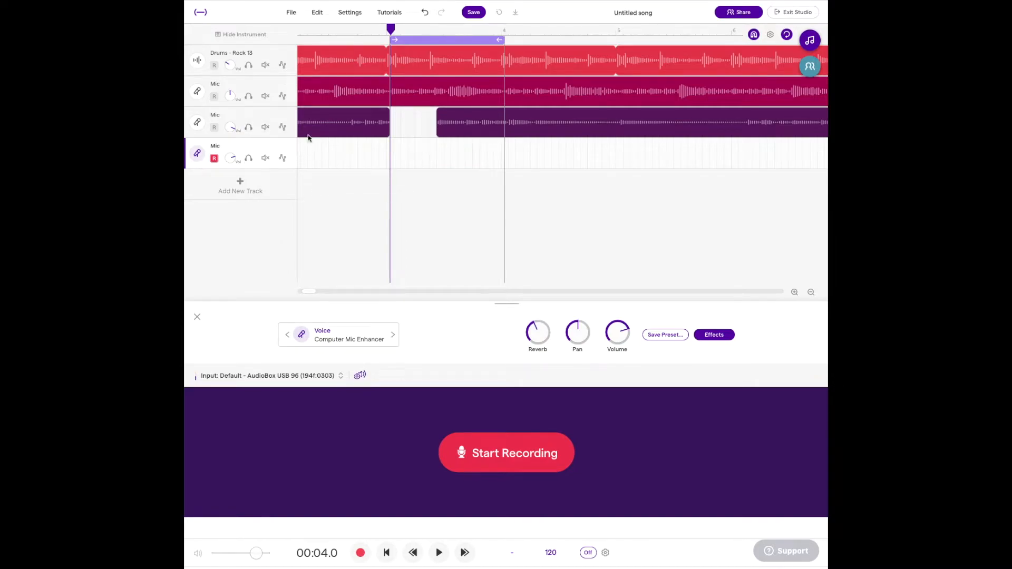
scroll(362, 152, "left", 5)
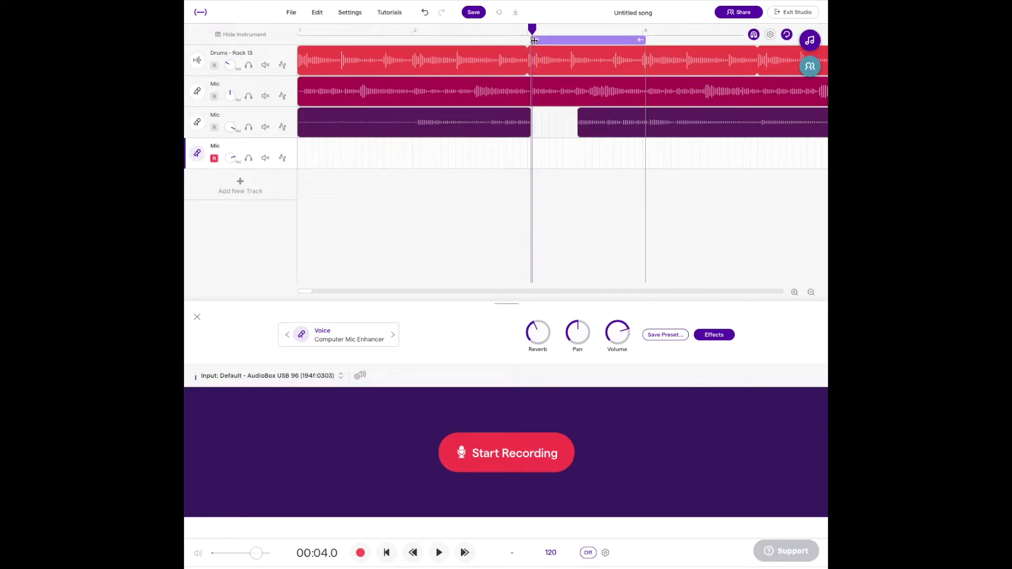
left_click(534, 39)
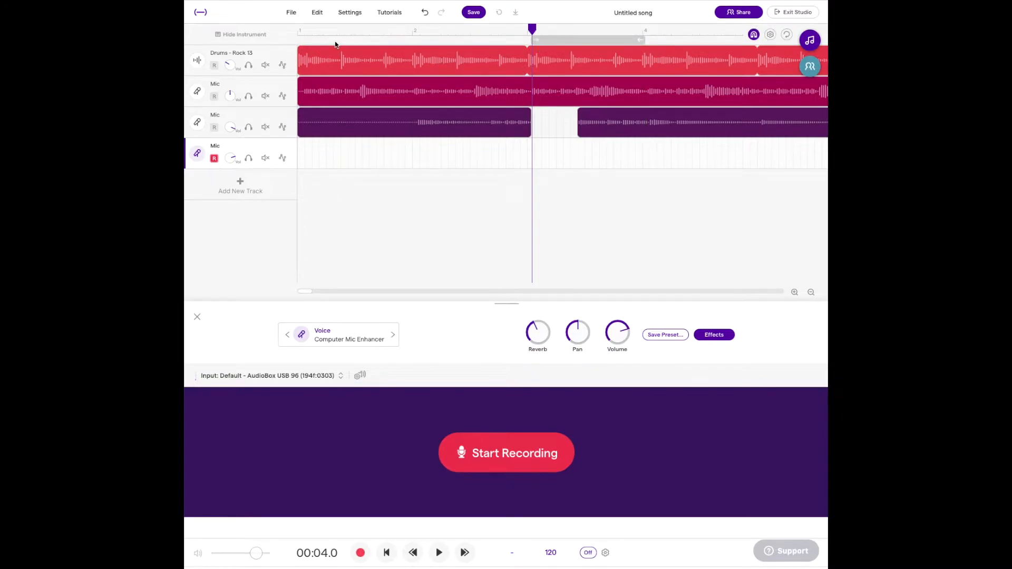
left_click(301, 40)
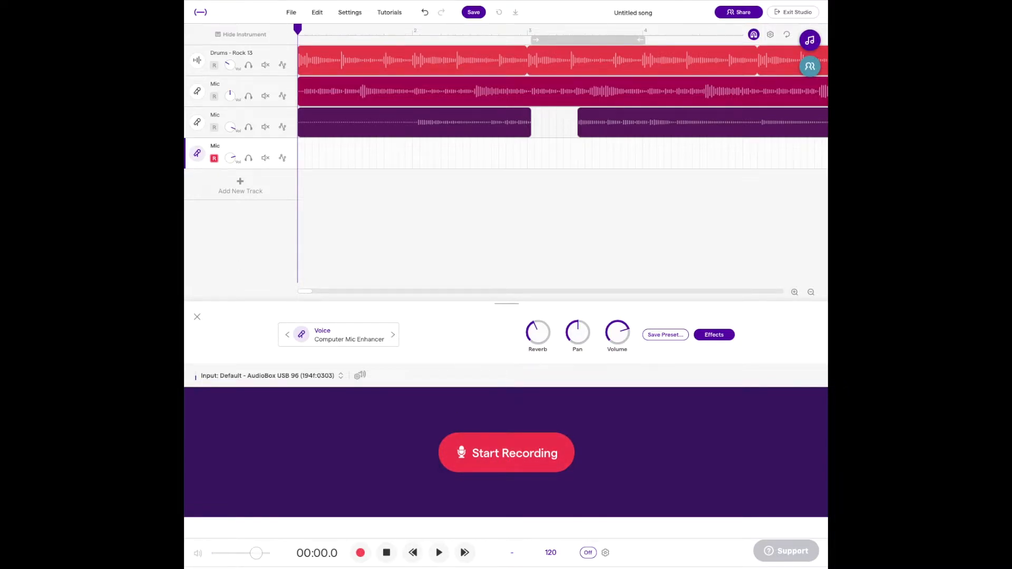
- Choose AudioBox USB 96 as the output in the system Sound settings and record about nine seconds on the new Mic track
left_click(474, 353)
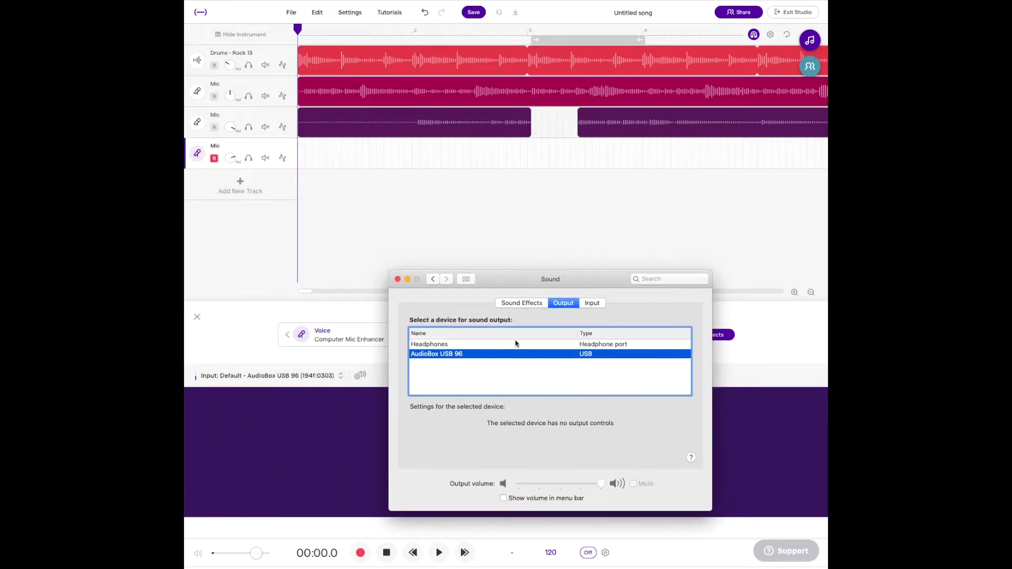
left_click_drag(567, 282, 39, 280)
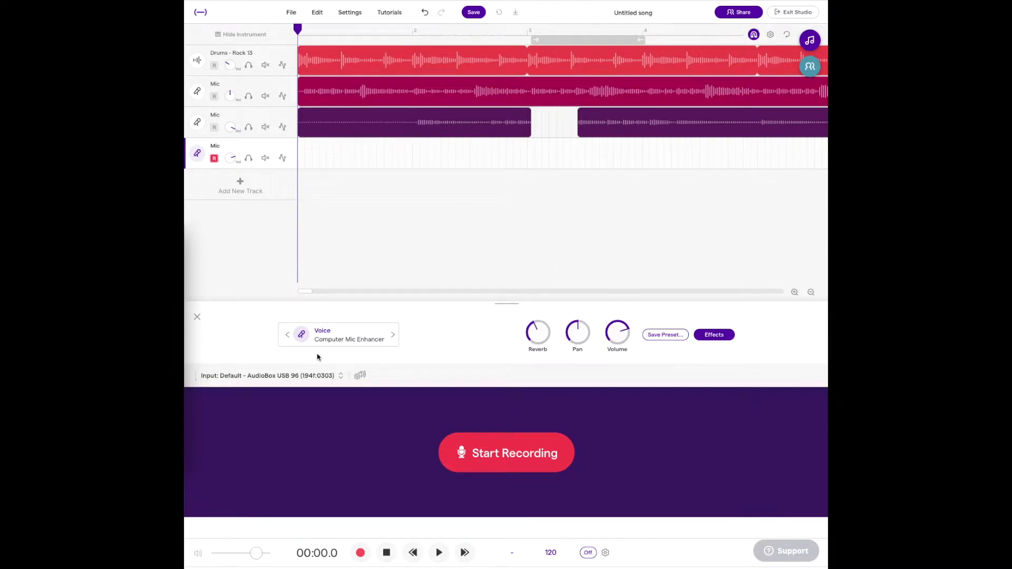
left_click(494, 458)
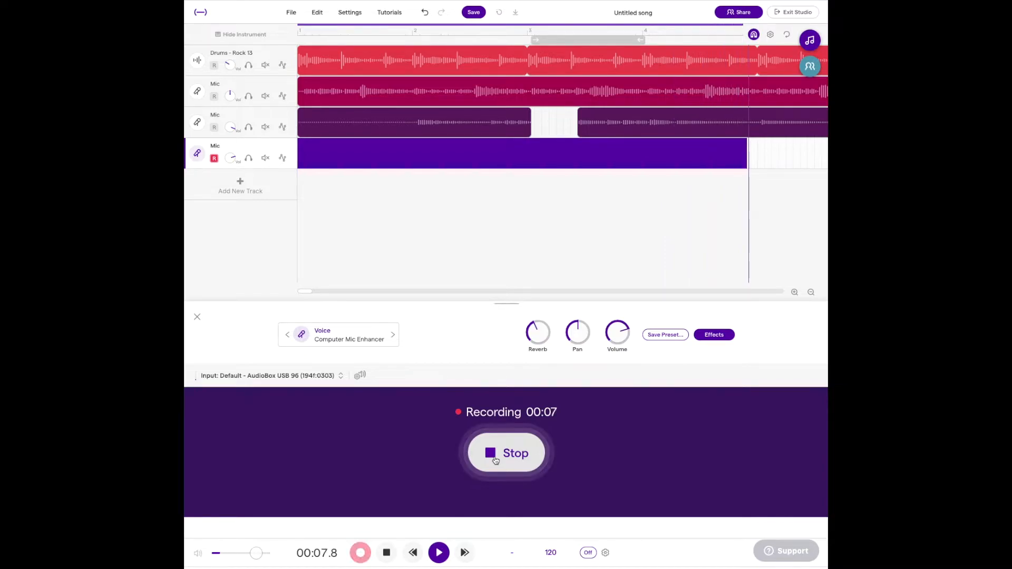
left_click(498, 453)
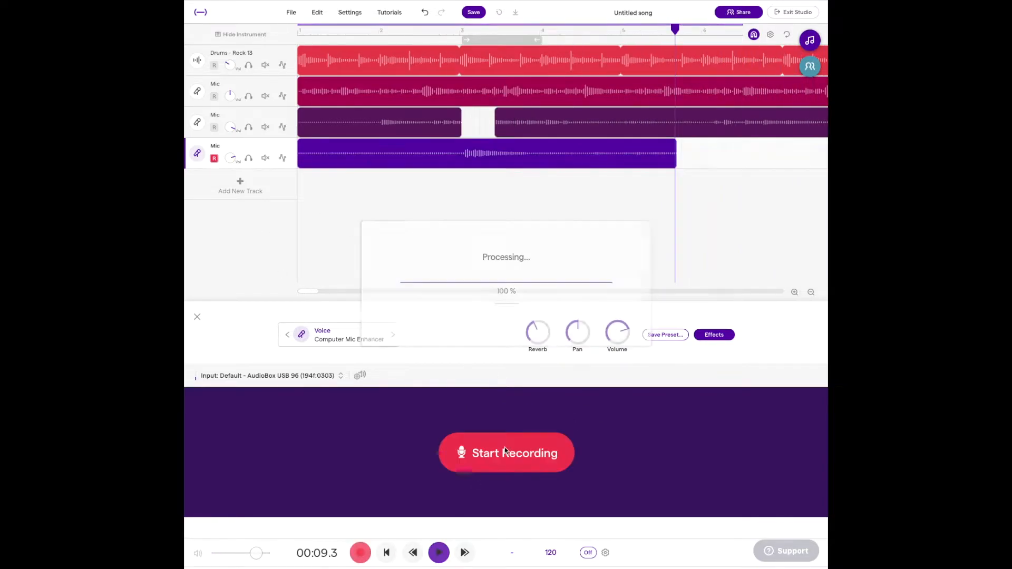
- Trim both ends of the new Mic take so it runs from the start of bar 3 to about three quarters through it
left_click(576, 147)
left_click_drag(673, 153, 515, 153)
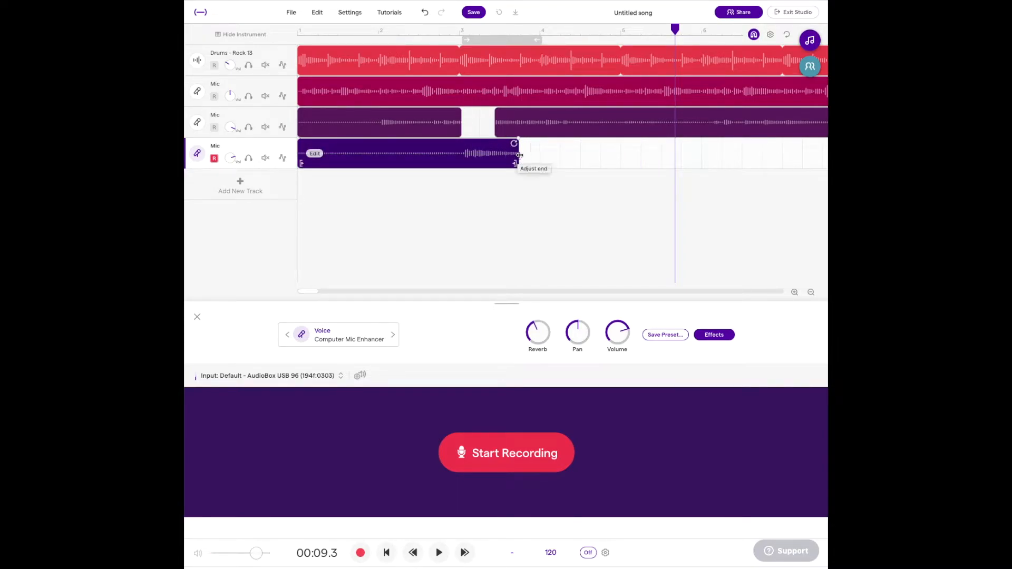
left_click_drag(298, 153, 464, 154)
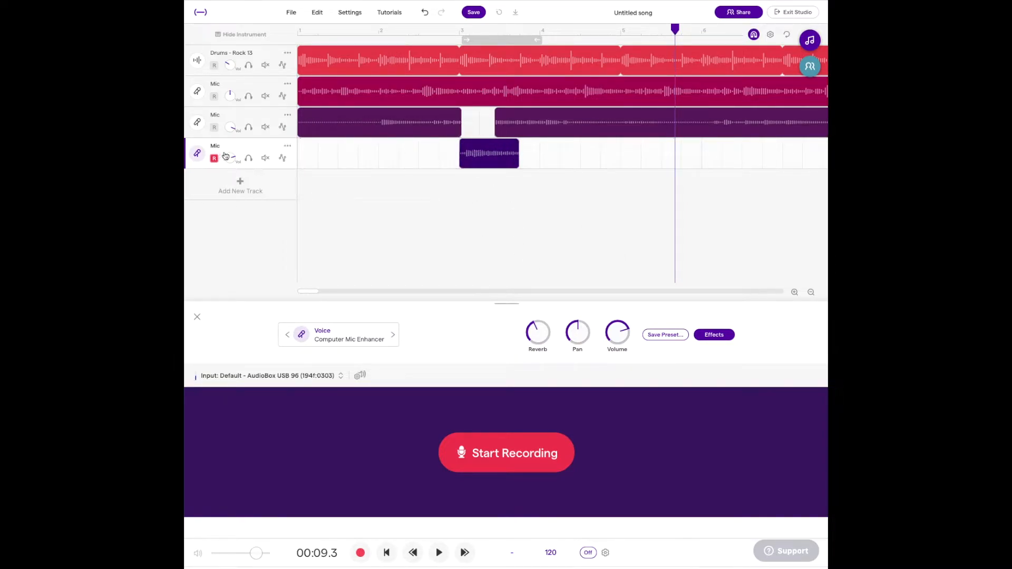
- Raise the volume of the fourth track, the new Mic take, slightly
left_click_drag(230, 160, 246, 127)
left_click_drag(235, 163, 227, 172)
left_click_drag(0, 234, 117, 180)
left_click(271, 281)
- Play the song from the start to check the fill-in take and pause near the end of bar 12
left_click(300, 43)
left_click(301, 42)
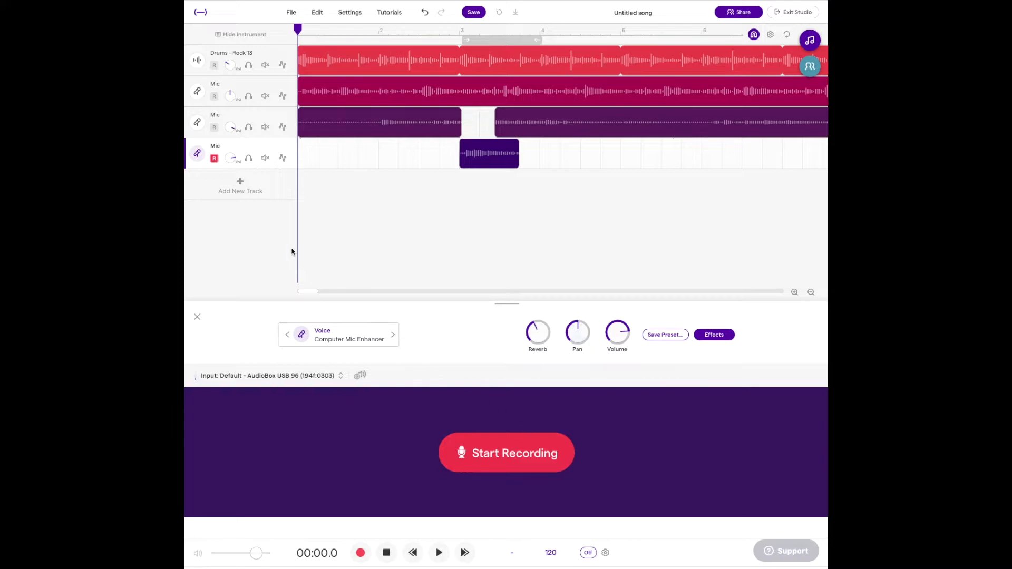
left_click(439, 553)
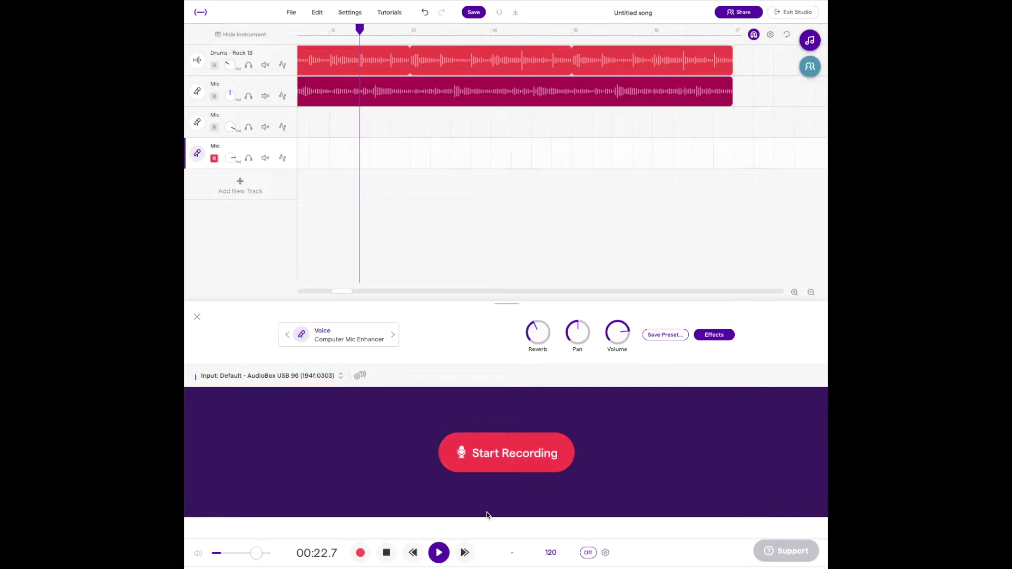
left_click(387, 552)
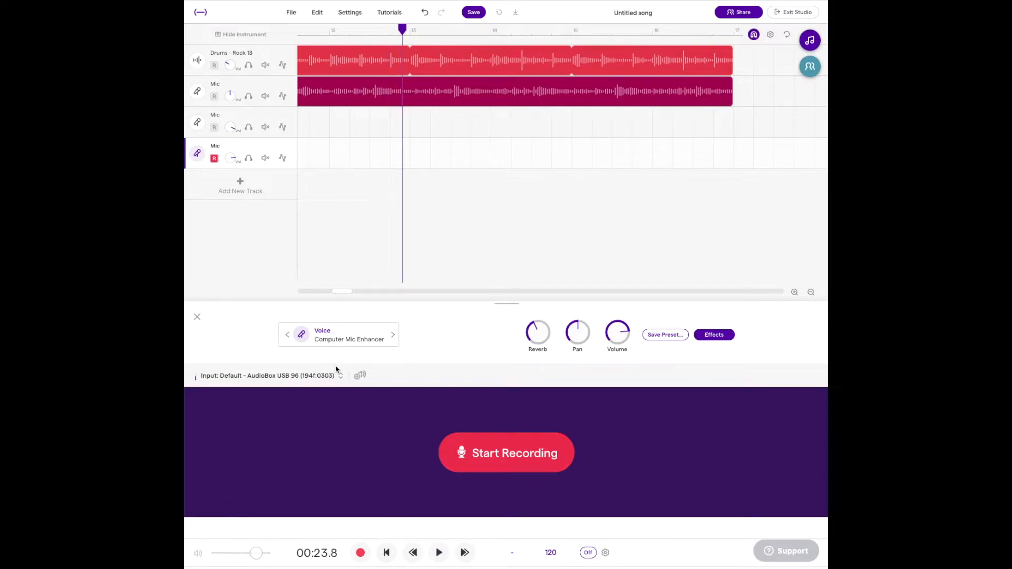
- Move the playhead back to 00:10.5 and set the inactive loop range from bar 9 to bar 17
left_click_drag(403, 29, 653, 131)
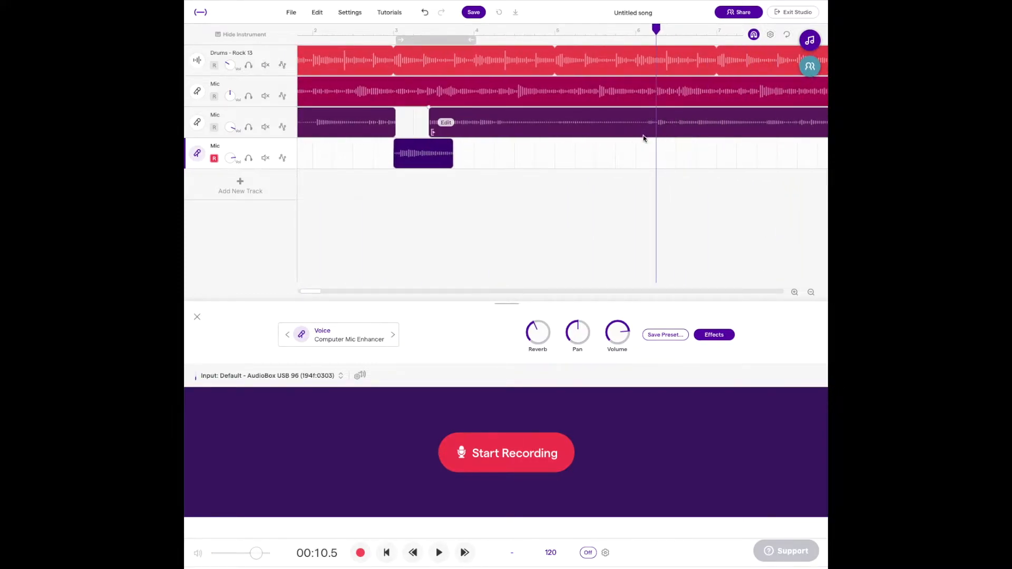
scroll(642, 140, "down", 5)
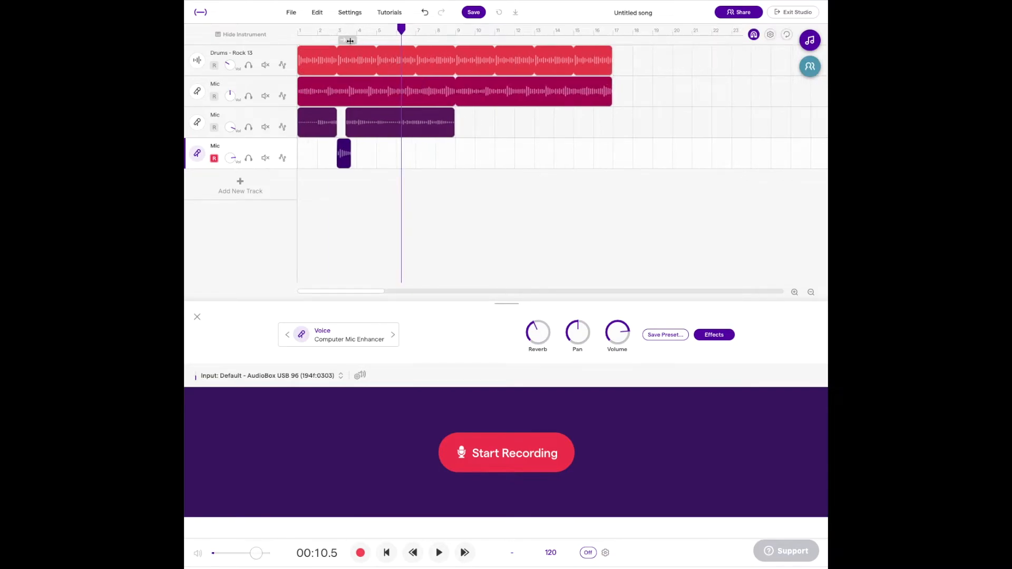
left_click_drag(372, 40, 612, 40)
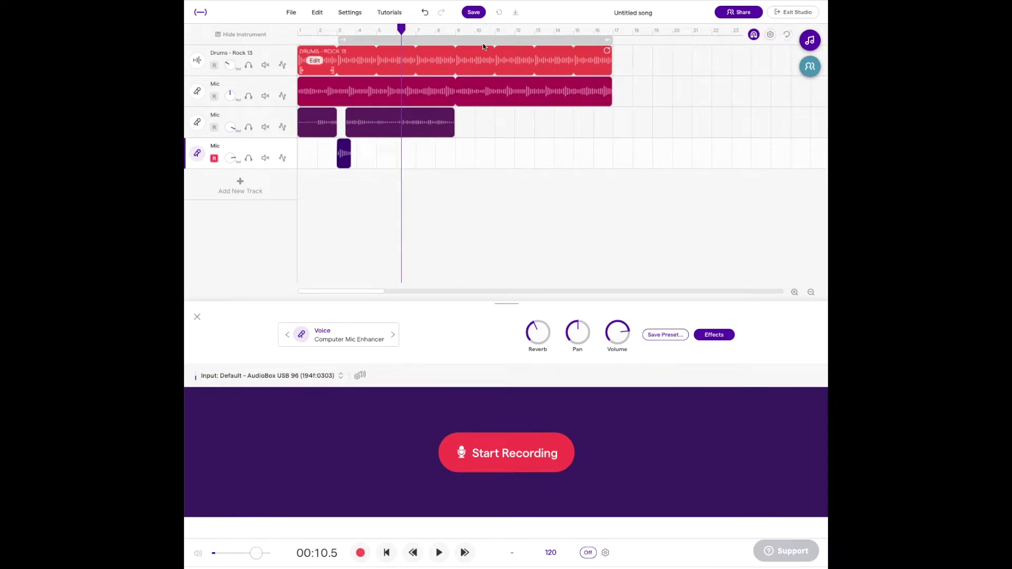
left_click_drag(343, 36, 462, 38)
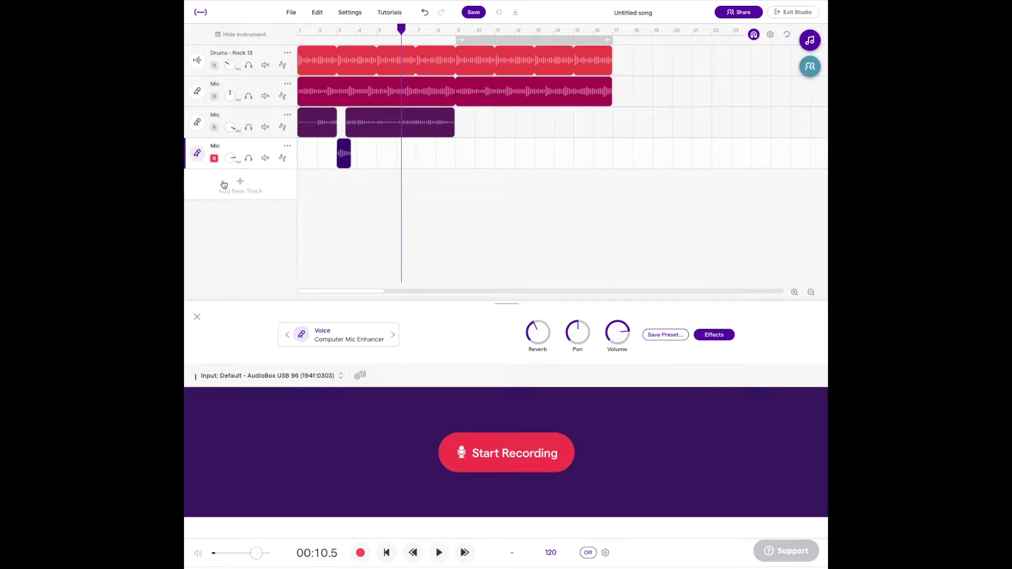
- Add a Piano & keyboards track and try several notes around C4 with the Grand Piano sound
left_click(240, 184)
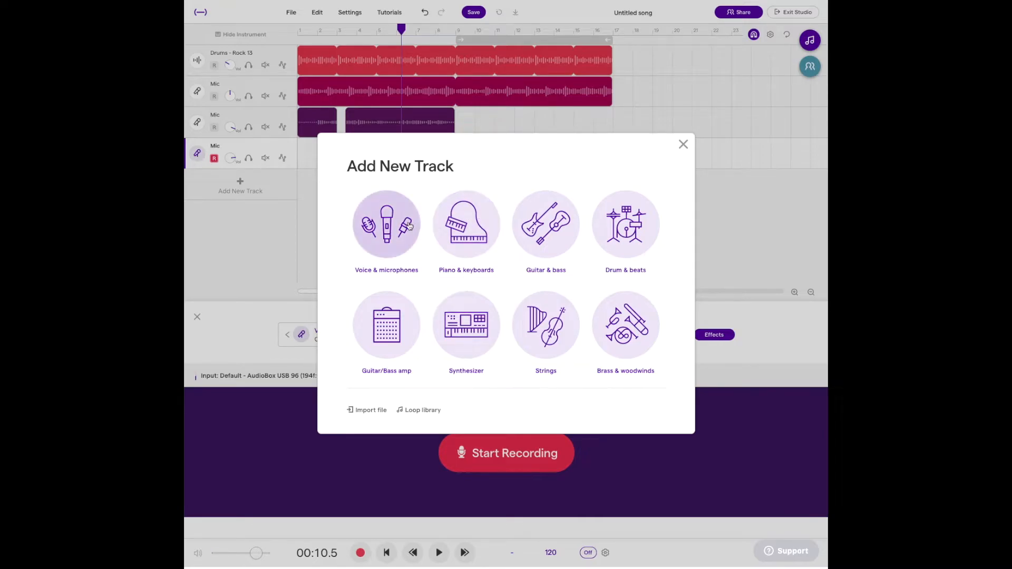
left_click(470, 235)
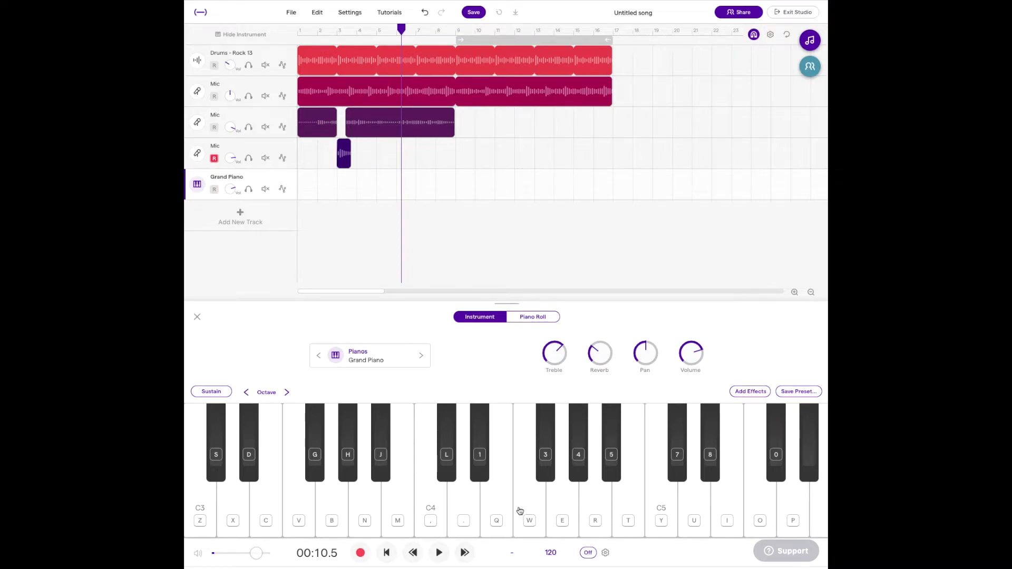
left_click(449, 499)
left_click(432, 501)
left_click(417, 500)
left_click(392, 498)
left_click(372, 499)
- Change the piano track's instrument preset to Laura's Rhodes and try a note with it
left_click(420, 357)
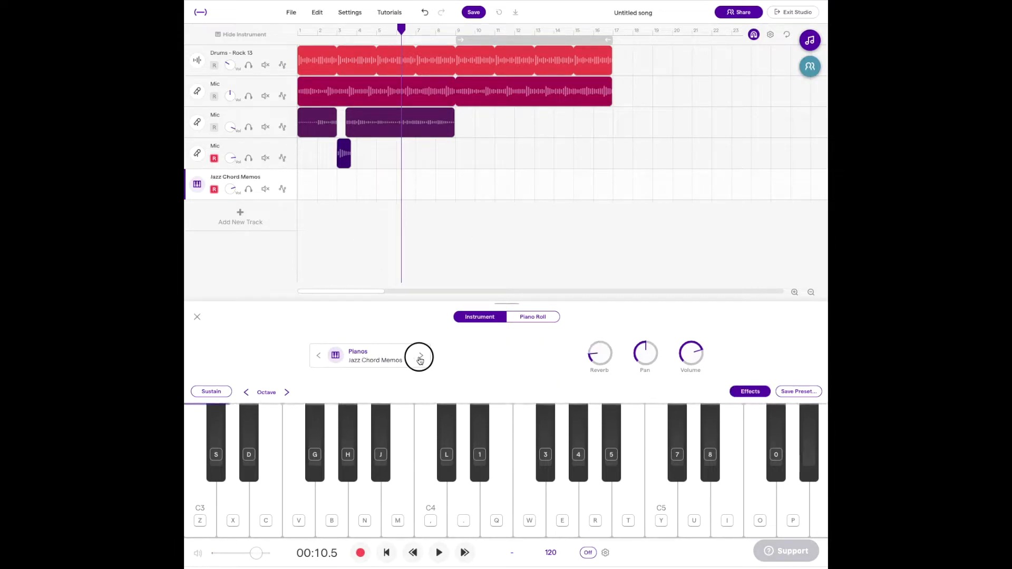
left_click(420, 358)
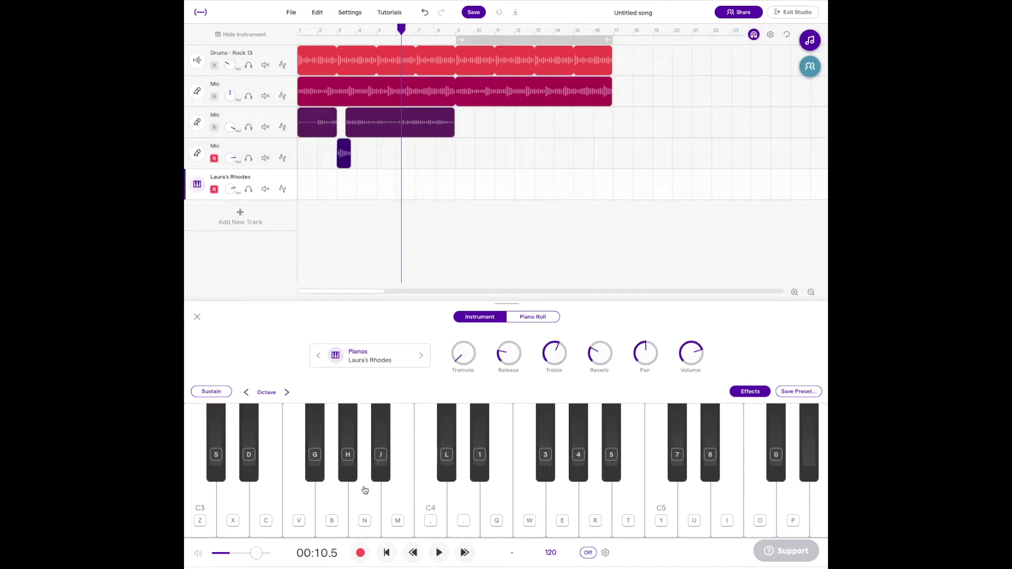
left_click(322, 497)
- Rename the second track, the first Mic recording, as Main Guitar Chords
mouse_move(405, 92)
double_click(213, 84)
left_click_drag(218, 82, 194, 83)
type("Guitar Chords")
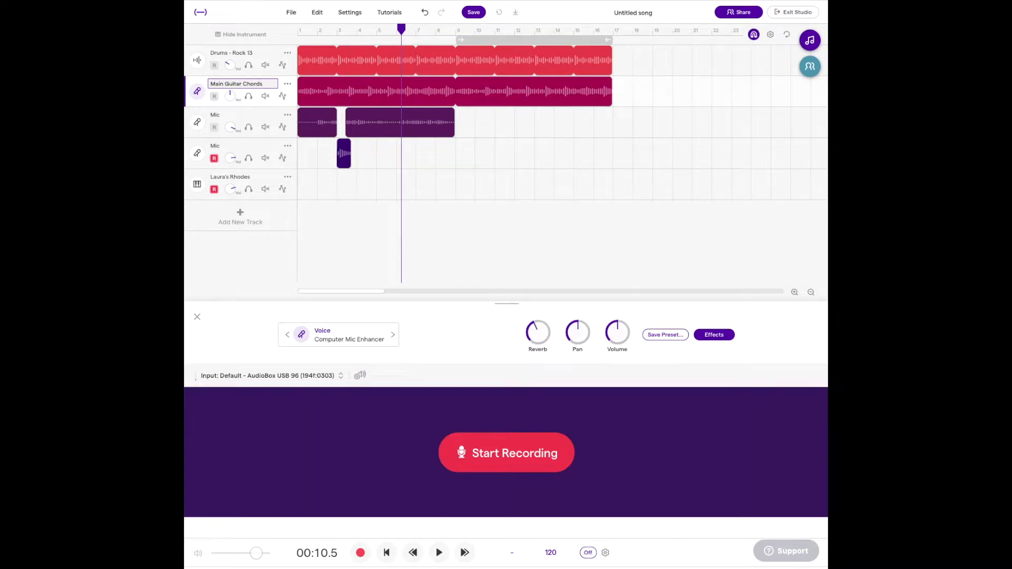
- Rename the third and fourth tracks, both still called Mic, as Lead Guitar 1
left_click(214, 114)
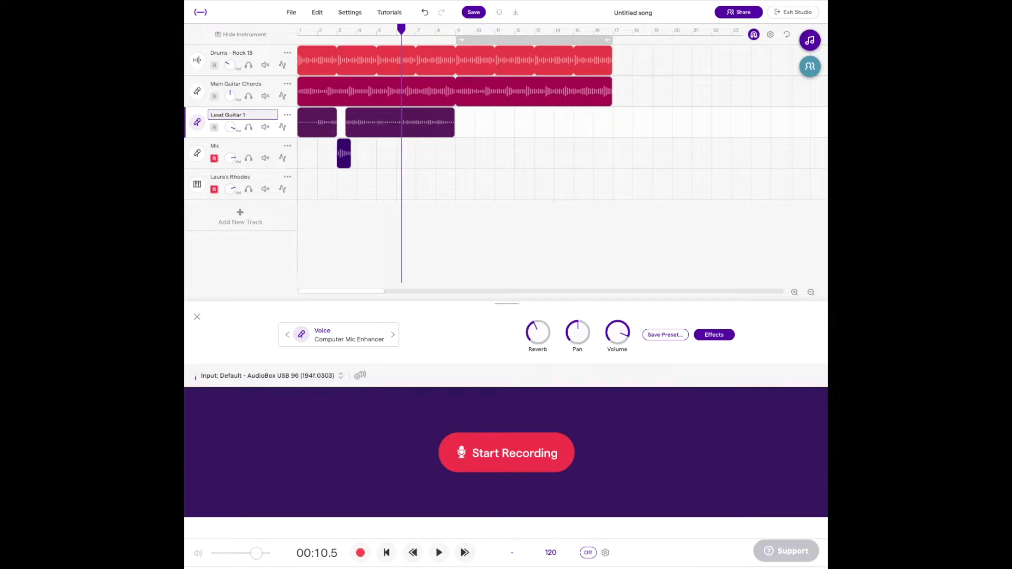
left_click(222, 145)
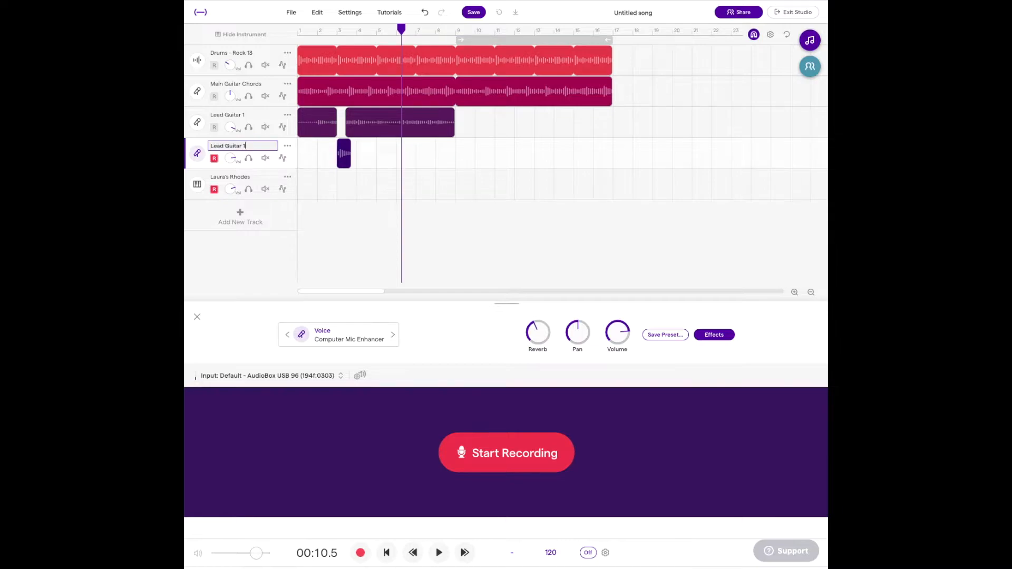
- Rename the piano track as Keyboard
left_click(234, 181)
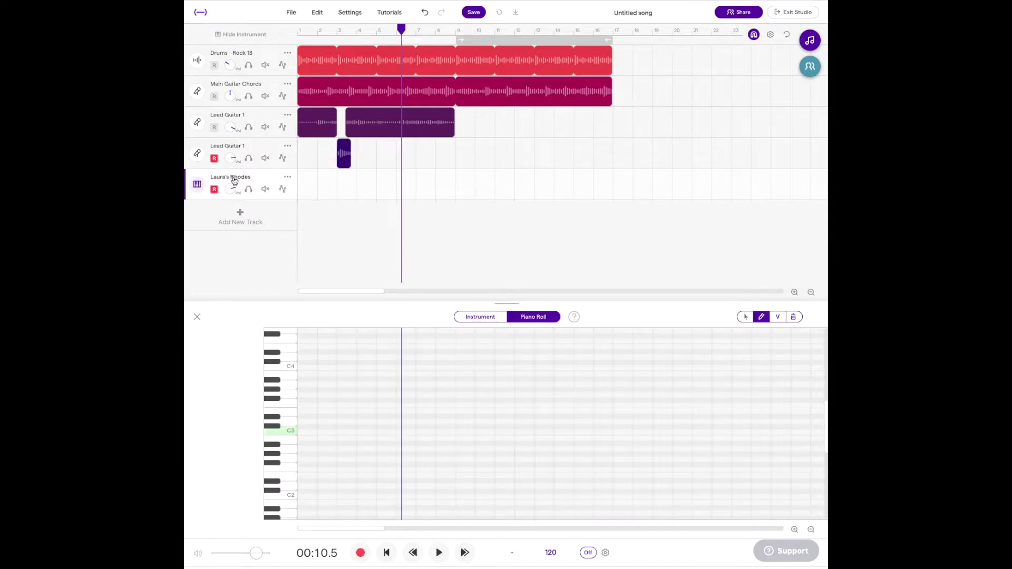
double_click(234, 179)
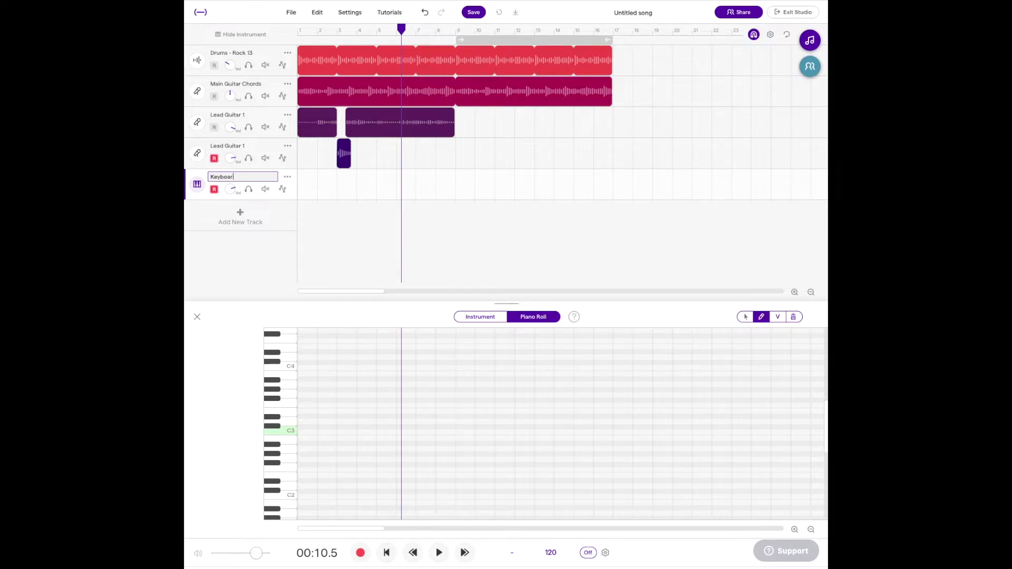
type("Keyboard")
- View the fourth track's instrument settings and the Keyboard track's piano roll, previewing notes on its keys
left_click(197, 154)
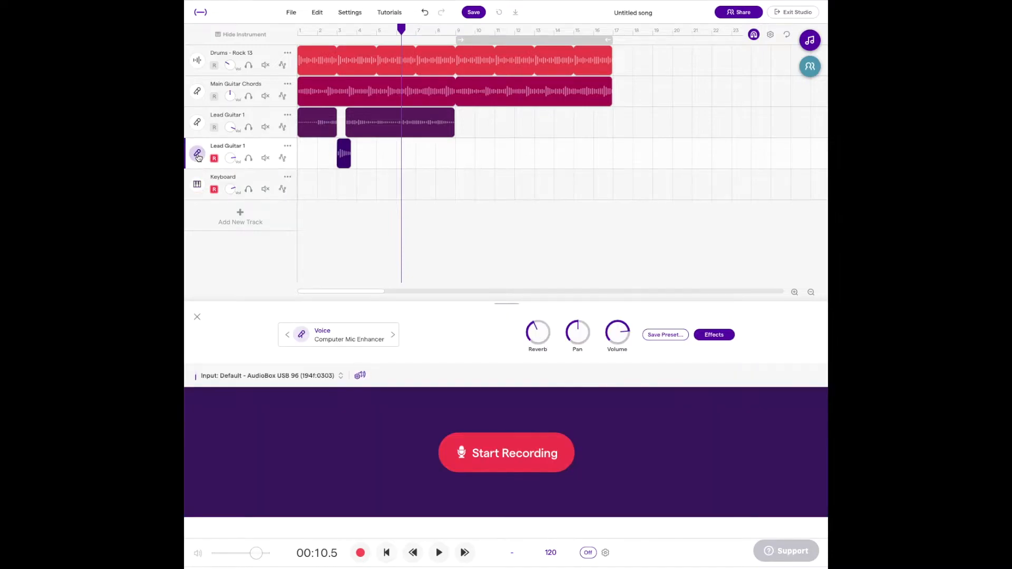
left_click(198, 156)
left_click(199, 156)
left_click(242, 177)
left_click(274, 409)
left_click(279, 426)
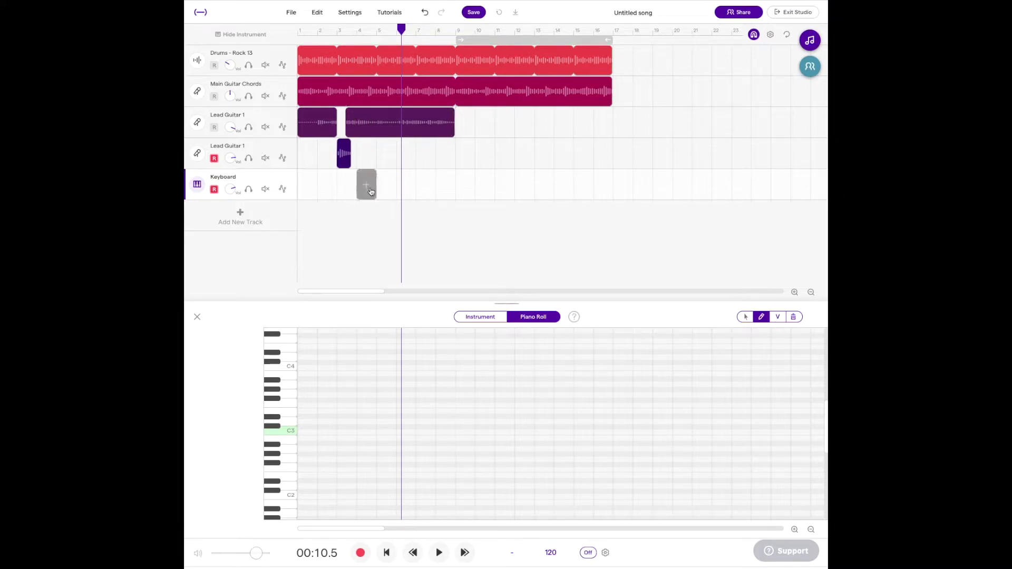
- Preview notes on the Keyboard track, first on the piano roll keys, and try a melody on G, A and B with the instrument keyboard
left_click(291, 450)
left_click(291, 450)
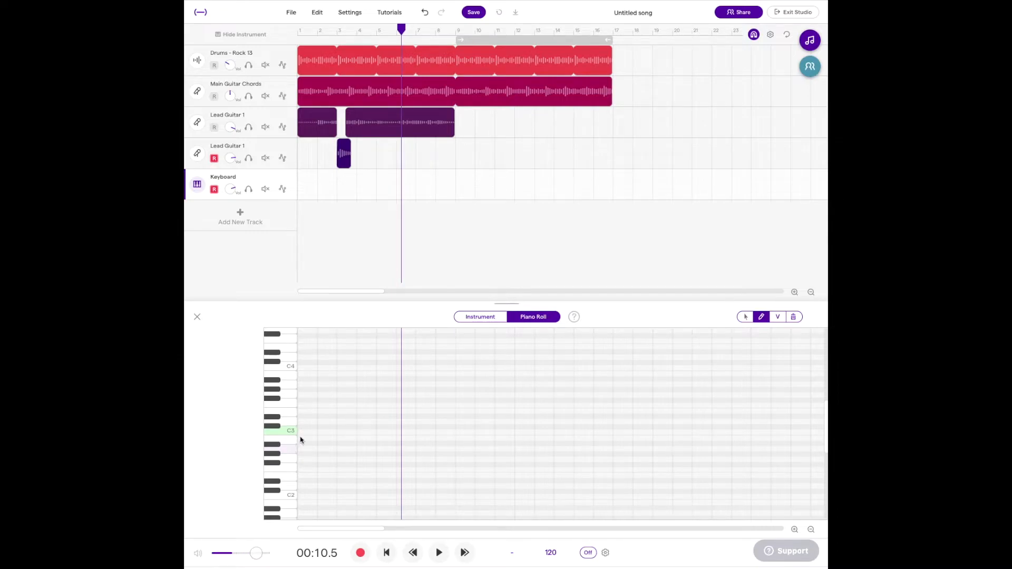
left_click(480, 317)
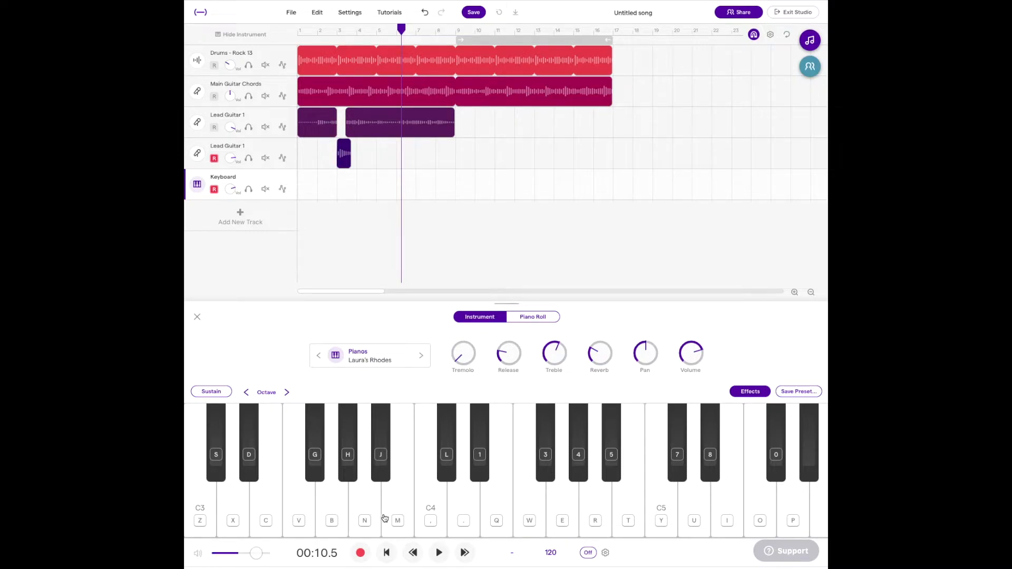
key("n")
key("n")
key("m")
key("b")
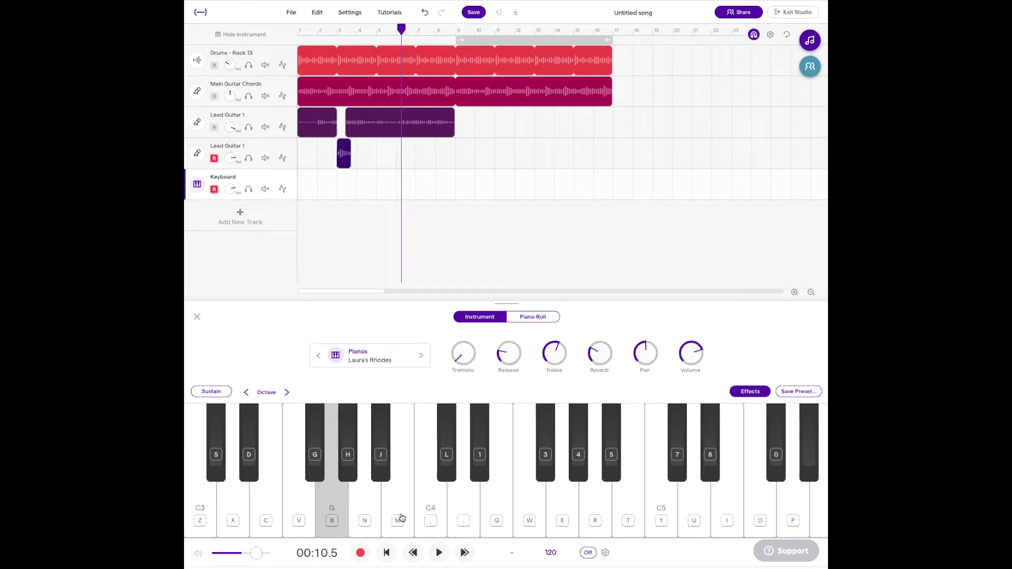
key("n")
key("n")
key("m")
key("m")
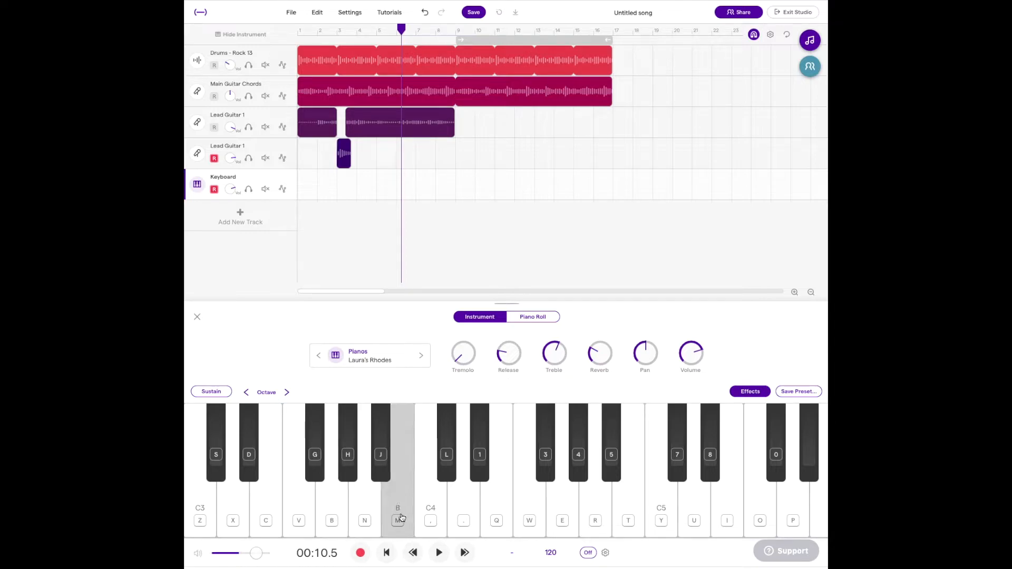
key("b")
key("n")
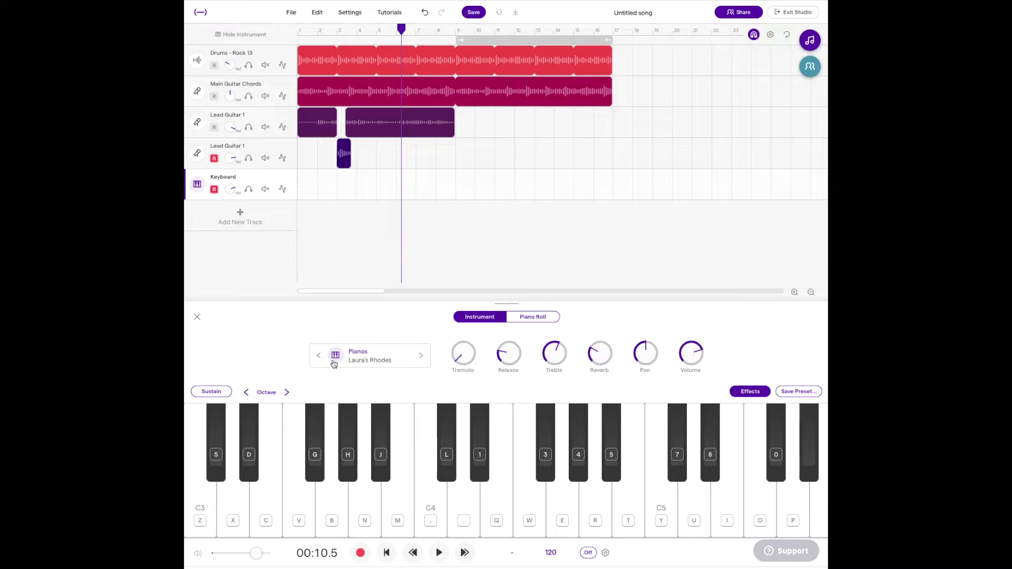
- Raise the volume of the Main Guitar Chords and Drums - Rock 13 tracks
left_click_drag(230, 97, 230, 63)
left_click_drag(235, 41, 244, 28)
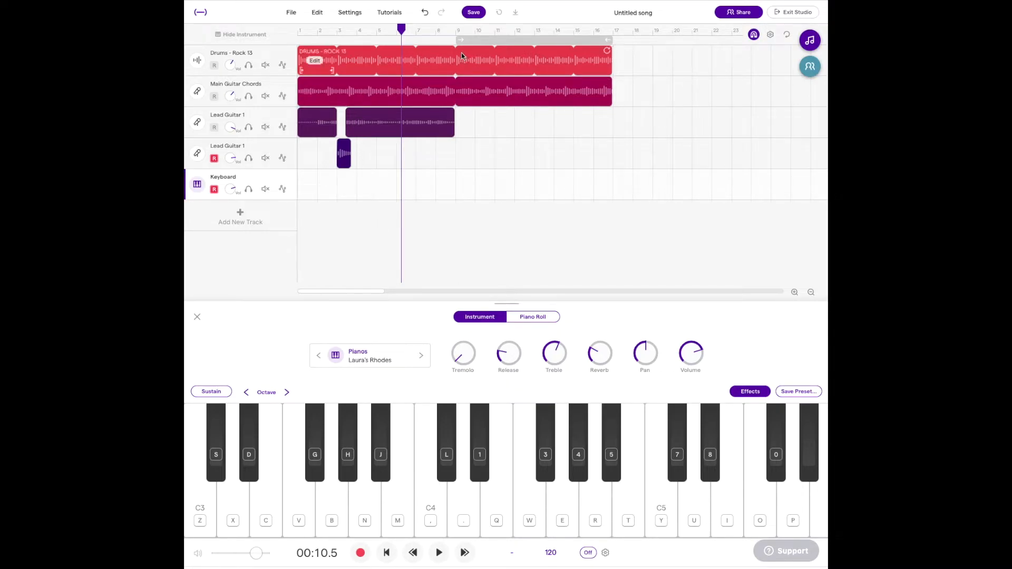
- Start recording on the Keyboard track from the beginning of the song and turn the metronome on
left_click_drag(402, 32, 292, 38)
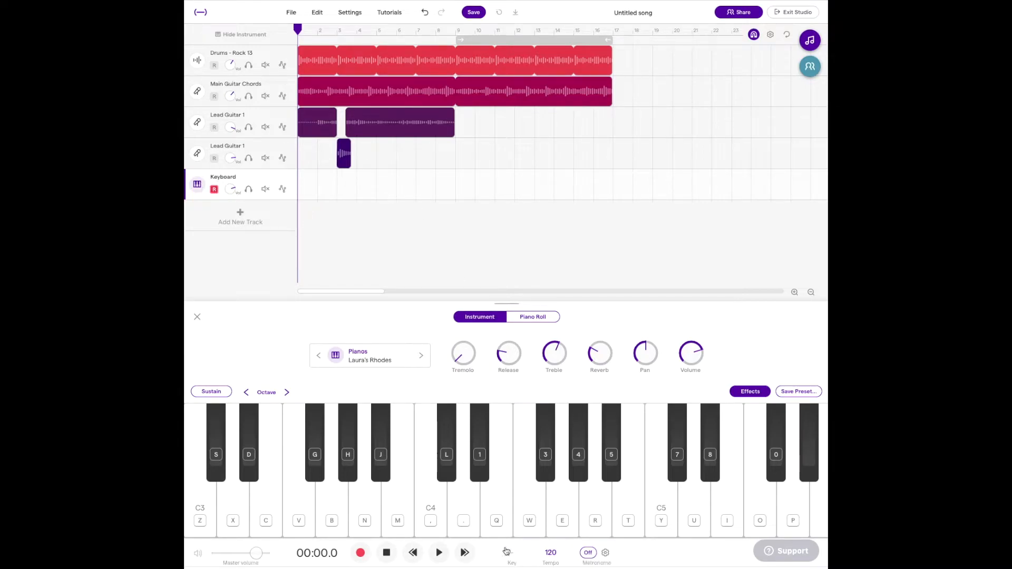
left_click(361, 553)
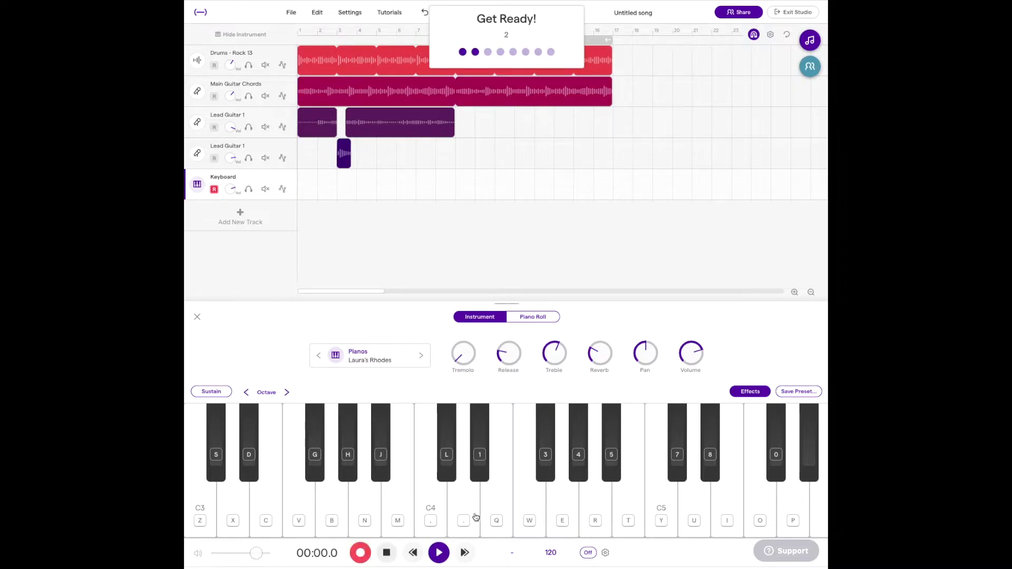
left_click(596, 555)
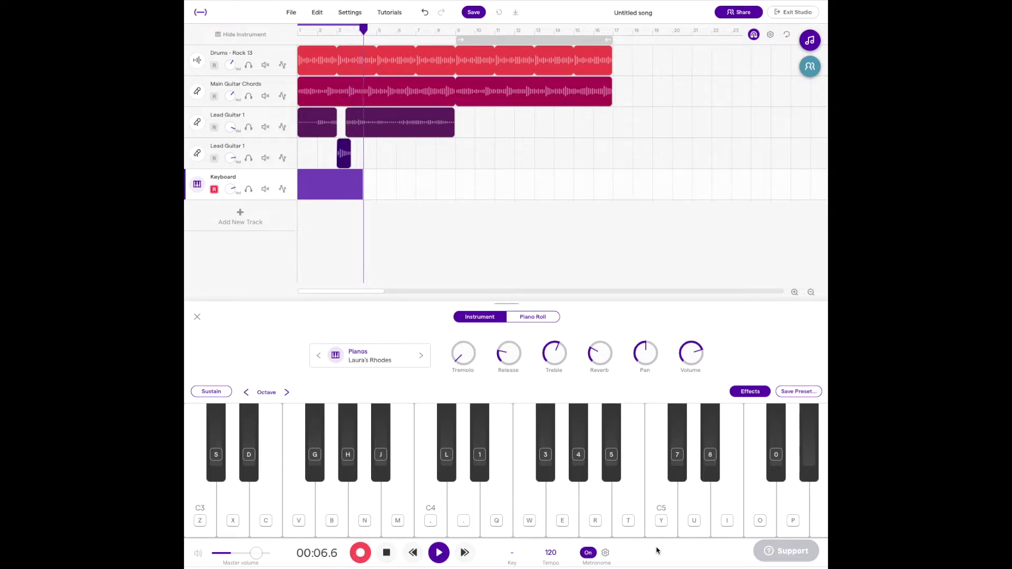
- Play a melody from the notes A, B, G and F into the Keyboard recording and stop it at about 24 seconds
key("n")
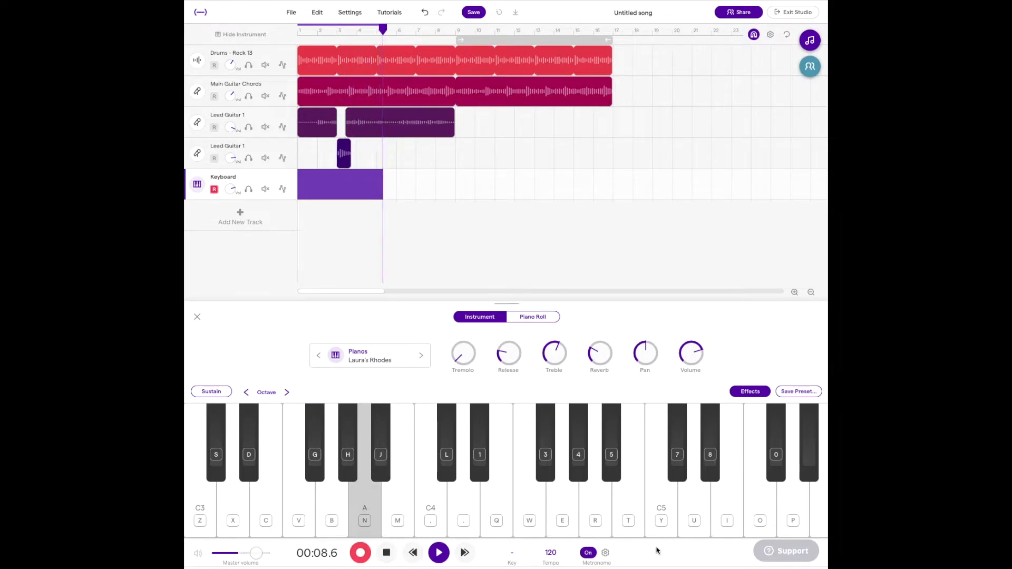
key("m")
key("n")
key("m")
key("n")
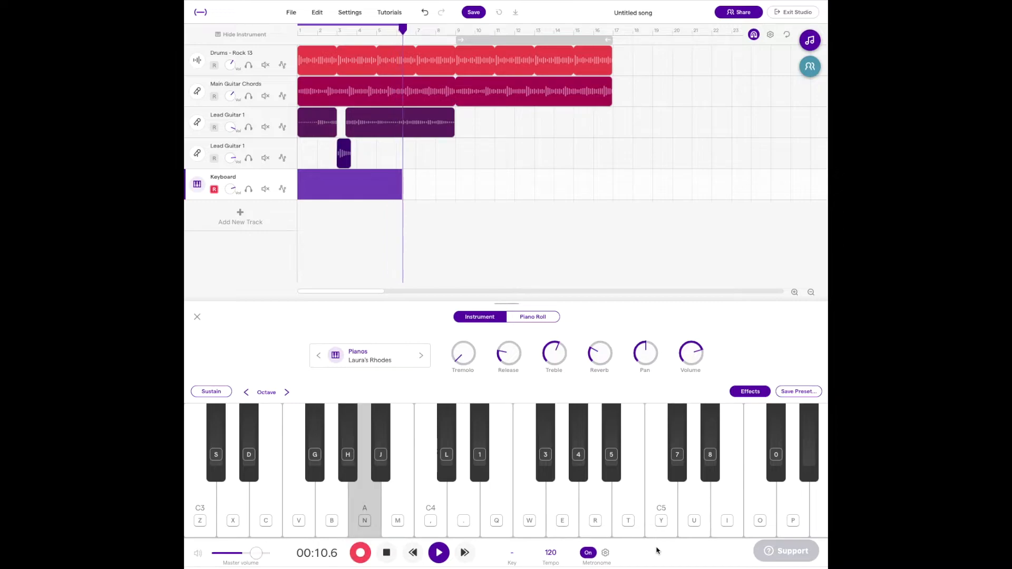
key("n")
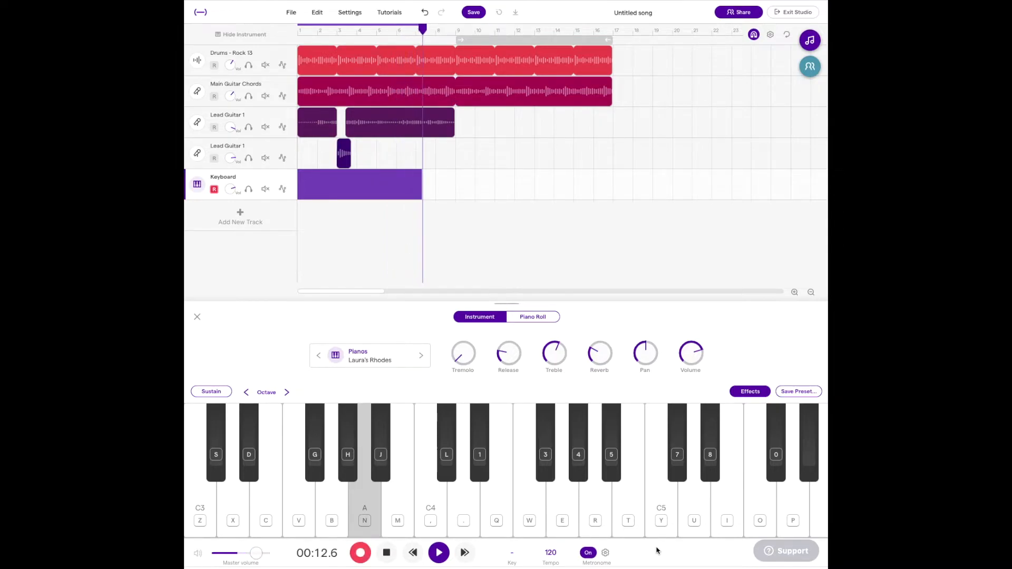
key("b")
key("b")
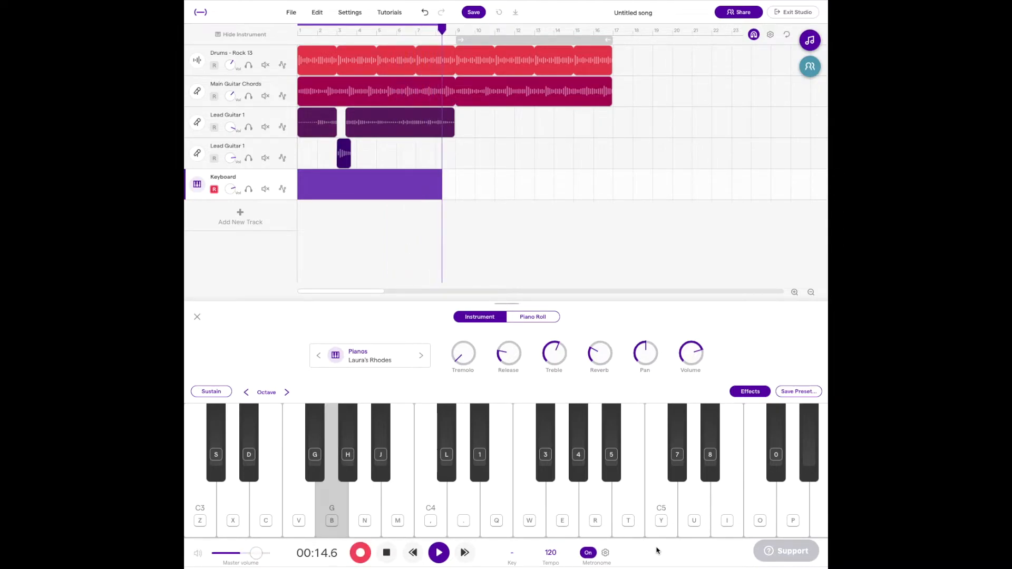
key("v")
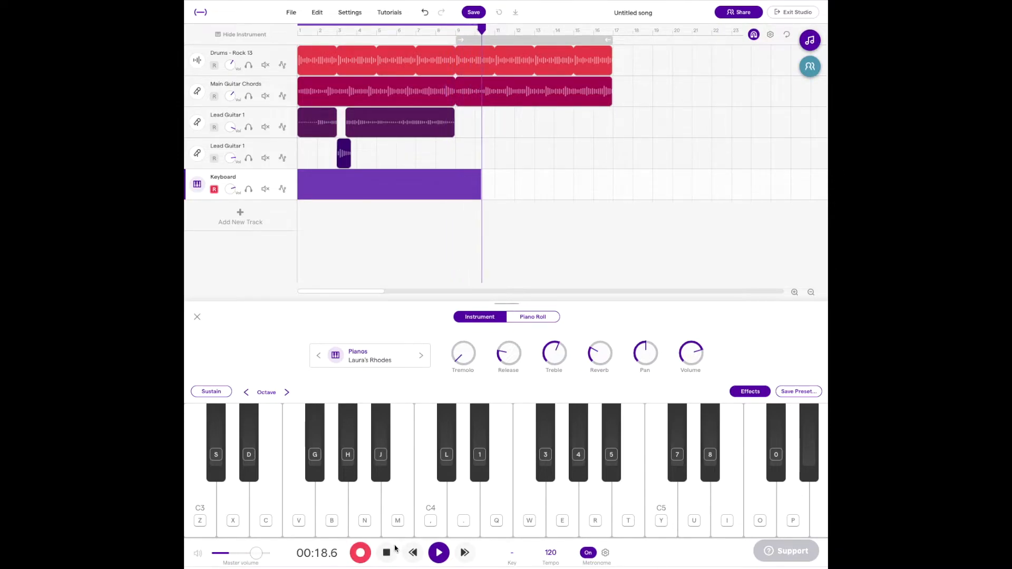
key("b")
key("b")
key("n")
key("n")
key("b")
key("n")
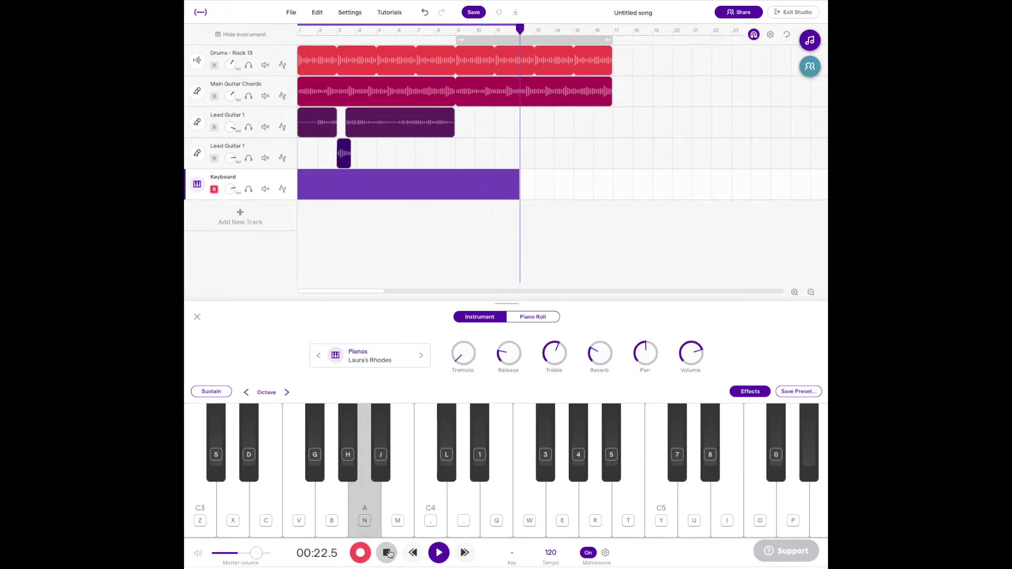
left_click(388, 553)
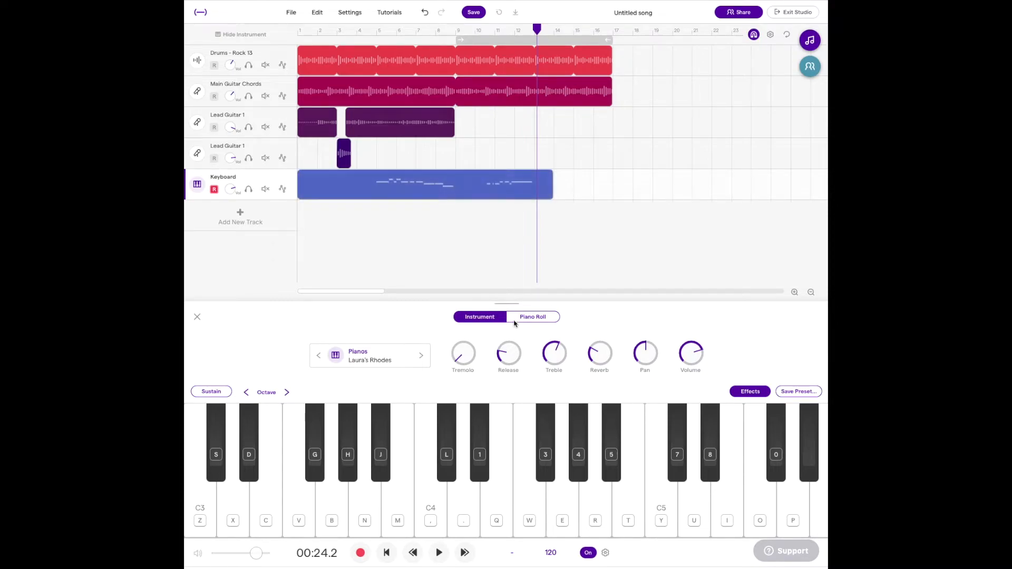
- Open the recorded Keyboard region in the piano roll and play the song from the start up to about bar 9
double_click(457, 181)
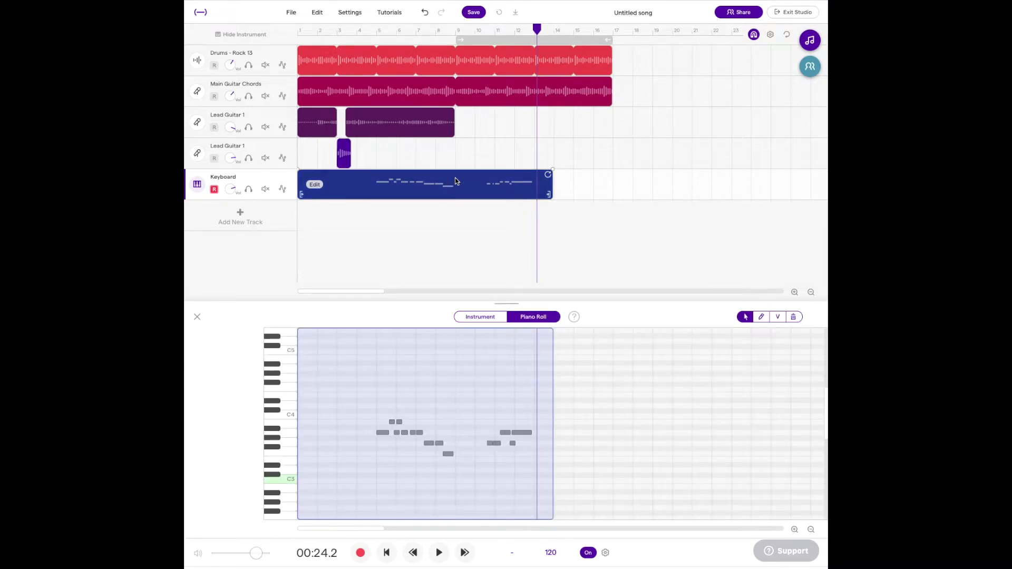
left_click(303, 41)
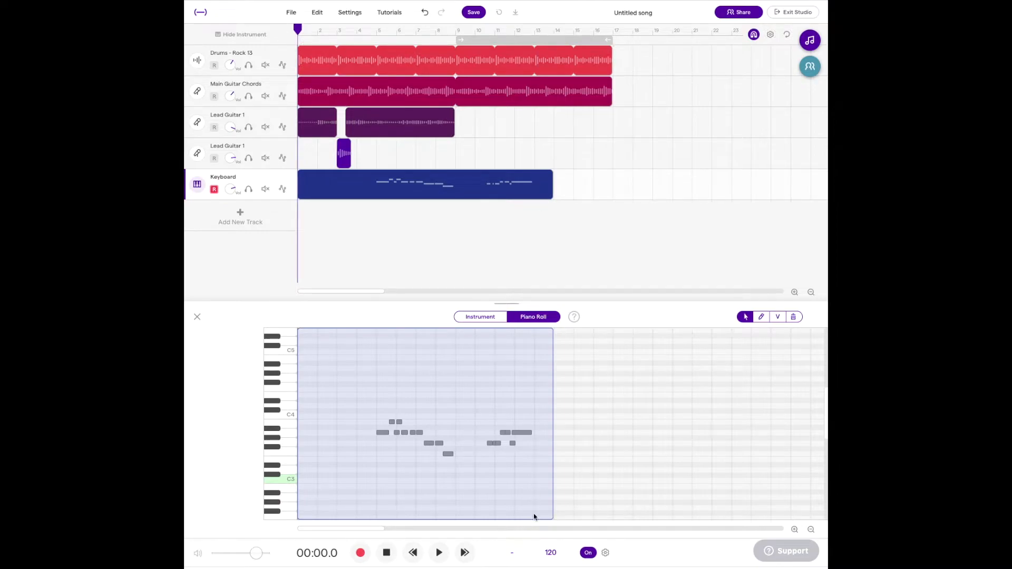
left_click(439, 552)
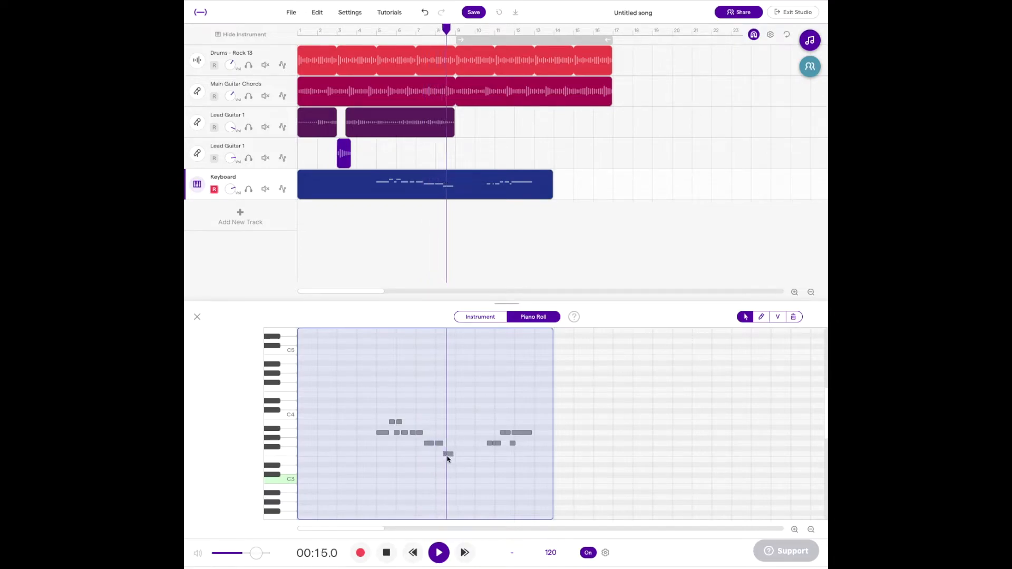
key("space")
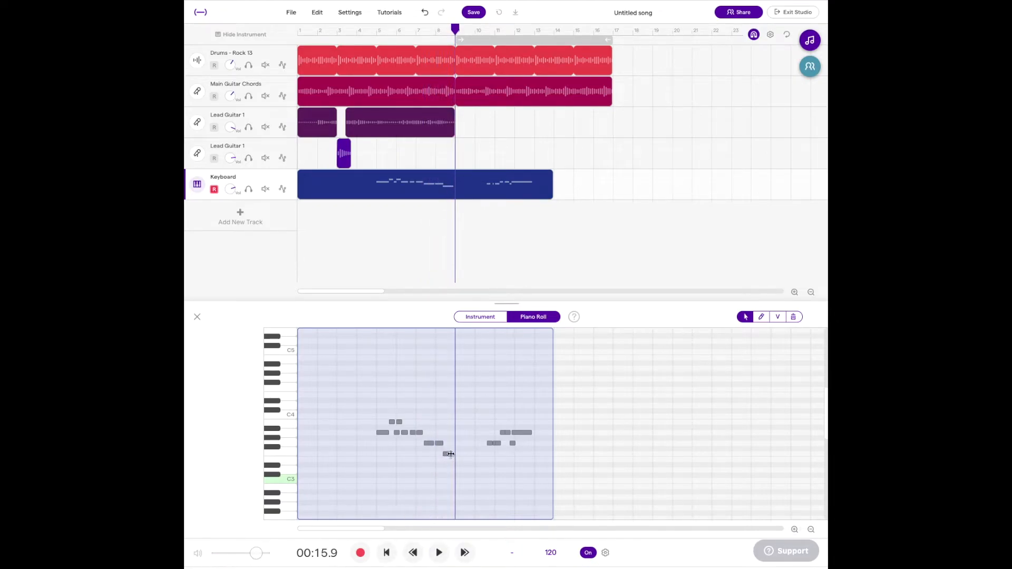
- Try to move the lowest Keyboard note later to the start of bar 9, and undo the move
left_click_drag(448, 457, 452, 457)
scroll(448, 466, "up", 5)
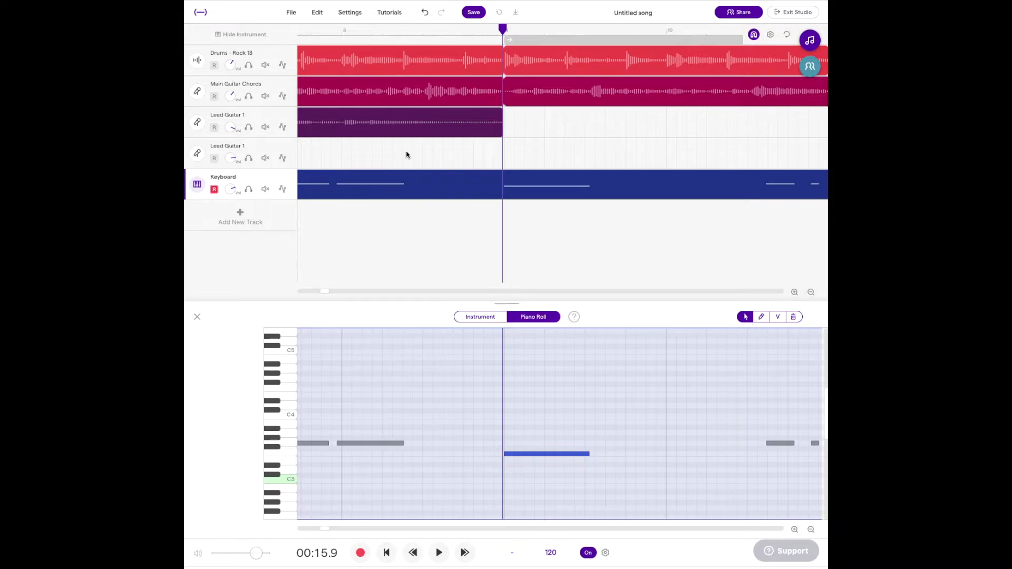
left_click(318, 12)
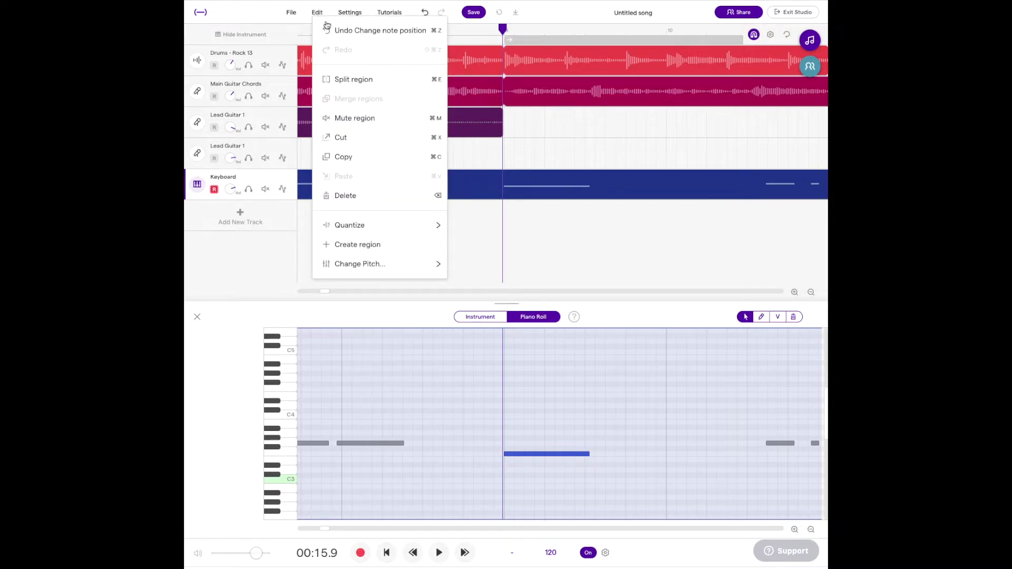
left_click(326, 24)
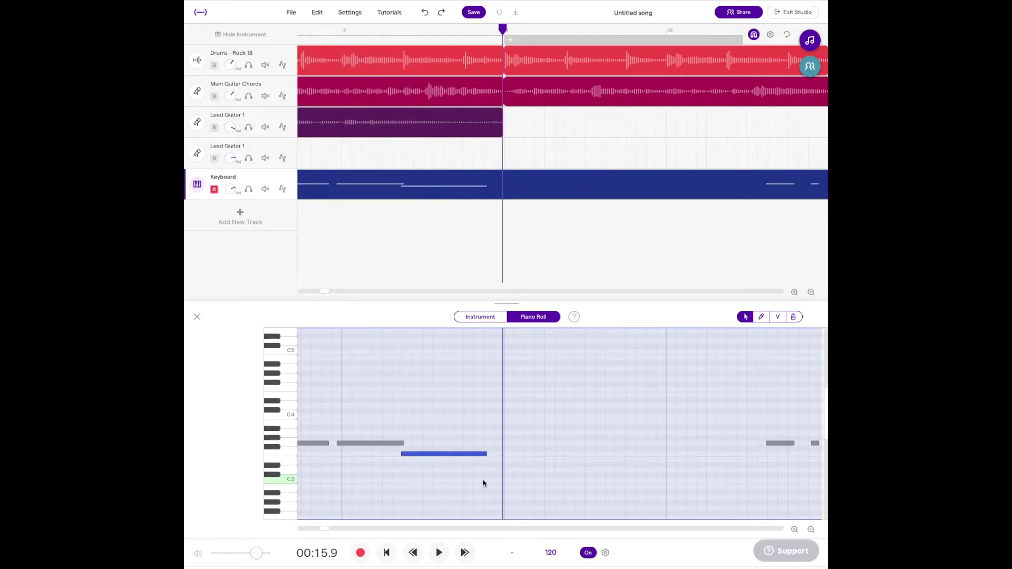
- Lower the last Keyboard note before bar 9 by one semitone to E3 and play back that passage
left_click_drag(438, 454, 437, 460)
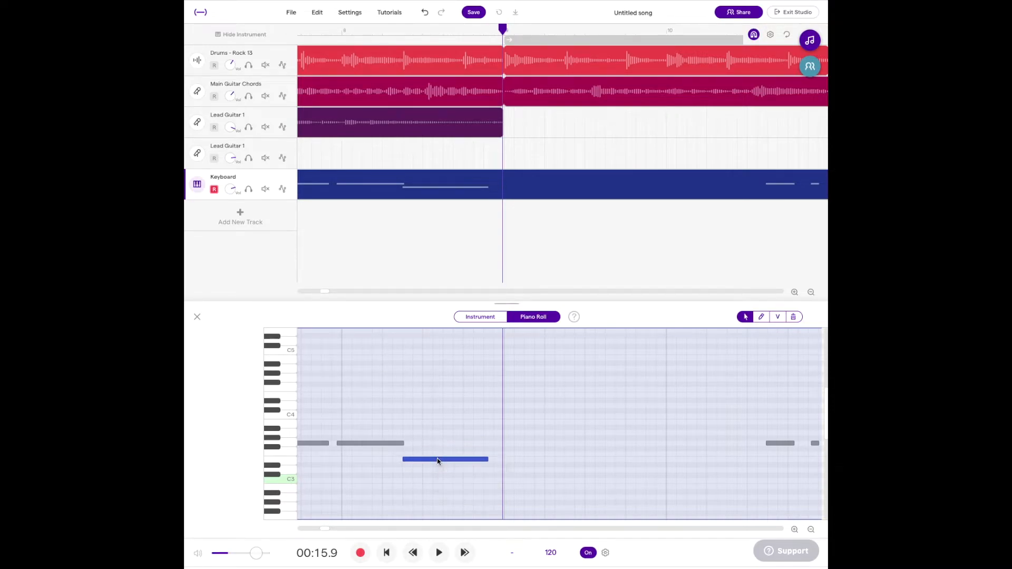
left_click(322, 349)
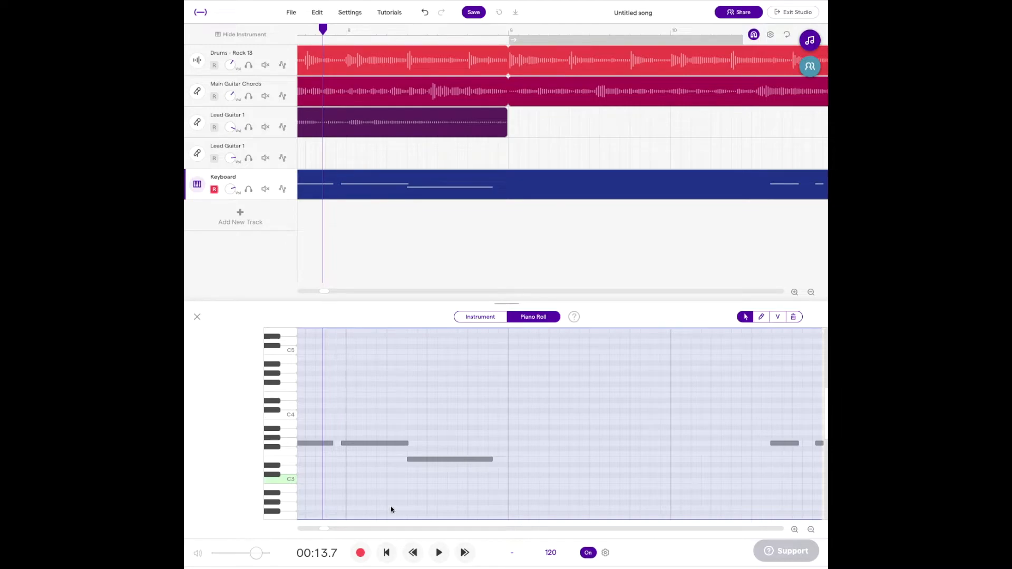
left_click(439, 552)
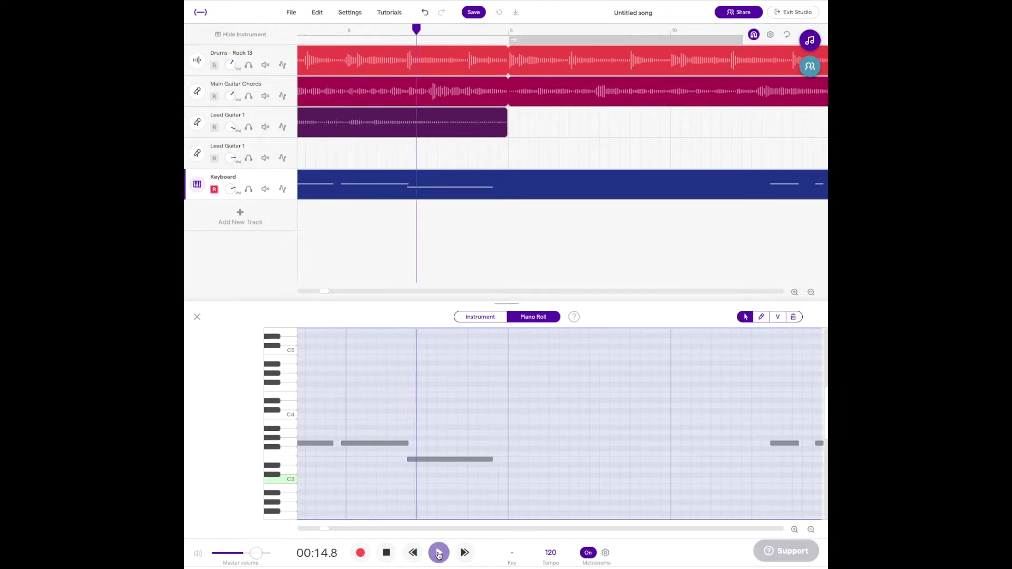
left_click(388, 545)
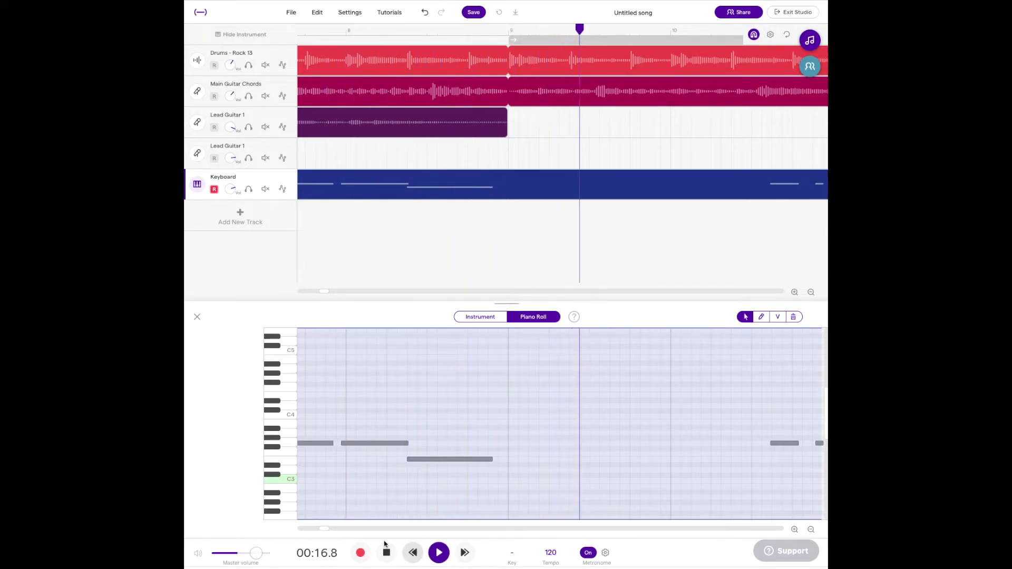
left_click(387, 548)
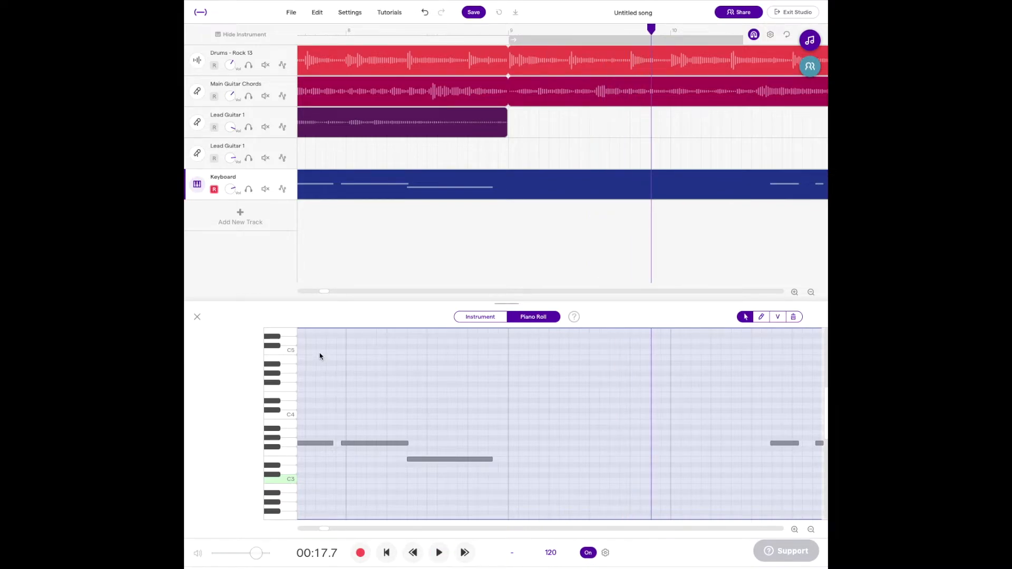
- Try adding two notes in the empty part of the Keyboard region just after bar 9, and delete both
scroll(352, 373, "down", 3)
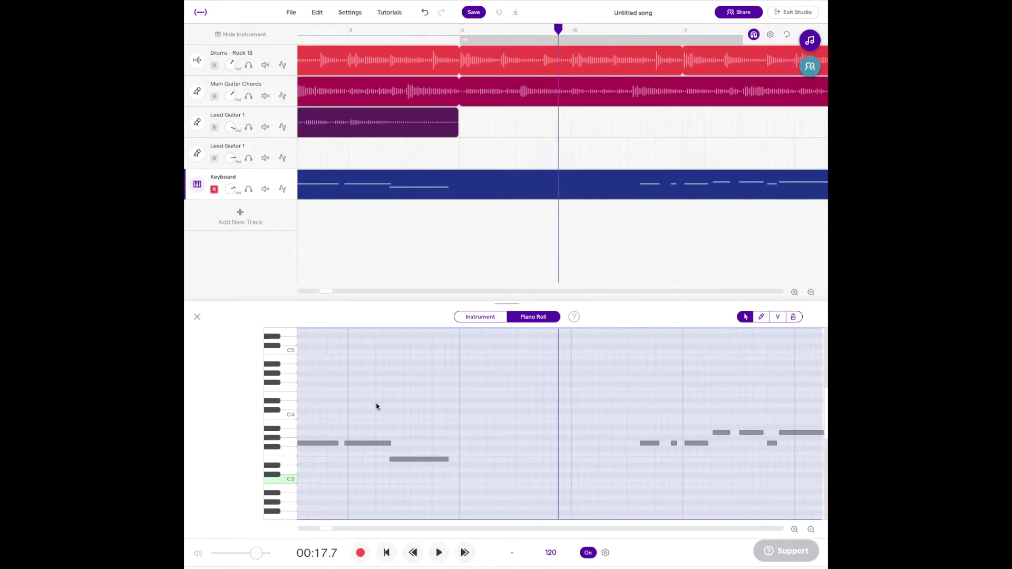
left_click(447, 444)
right_click(455, 444)
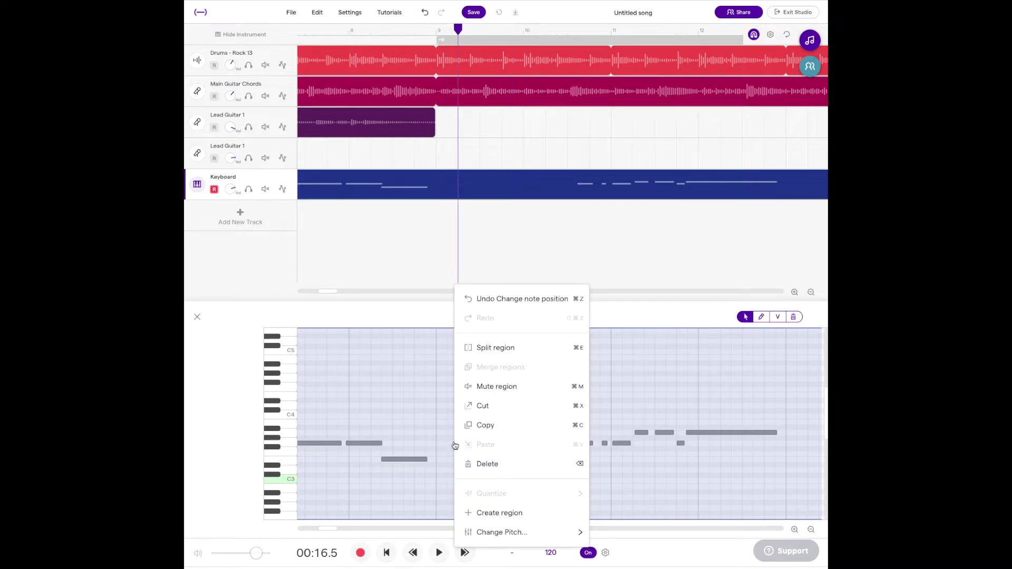
left_click(448, 431)
double_click(447, 430)
right_click(447, 429)
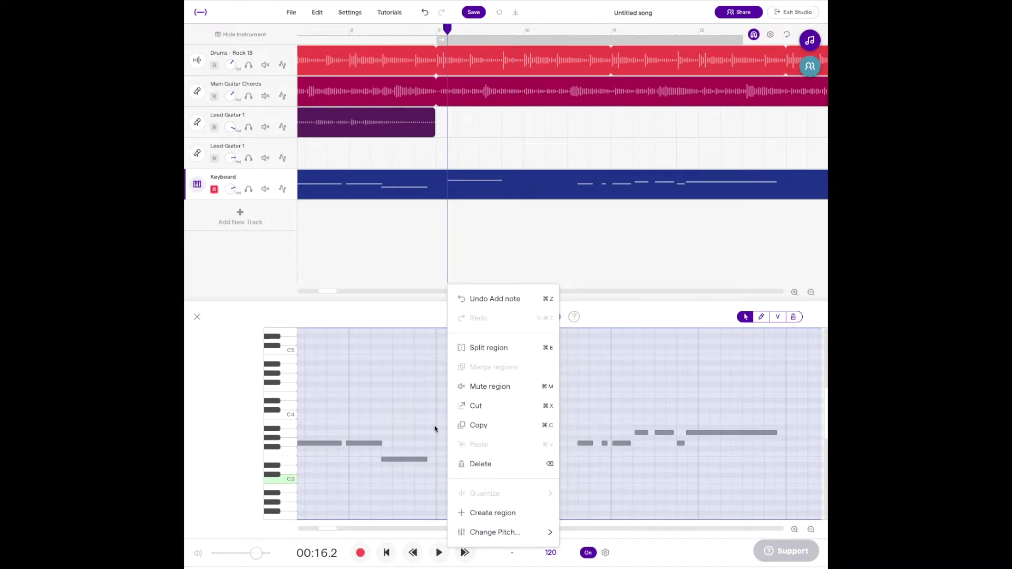
left_click(435, 426)
double_click(459, 416)
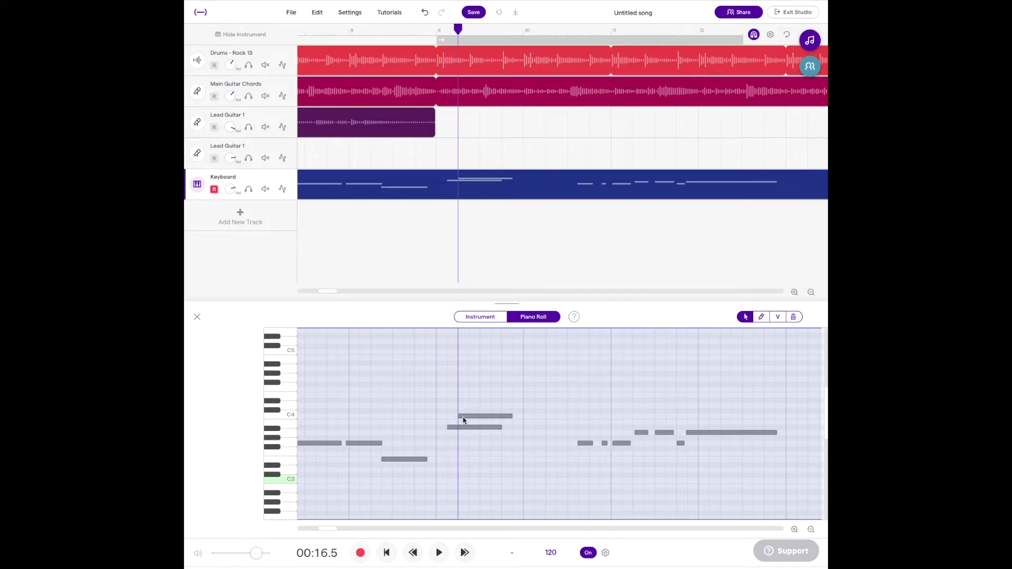
left_click(464, 428)
key("Delete")
double_click(467, 416)
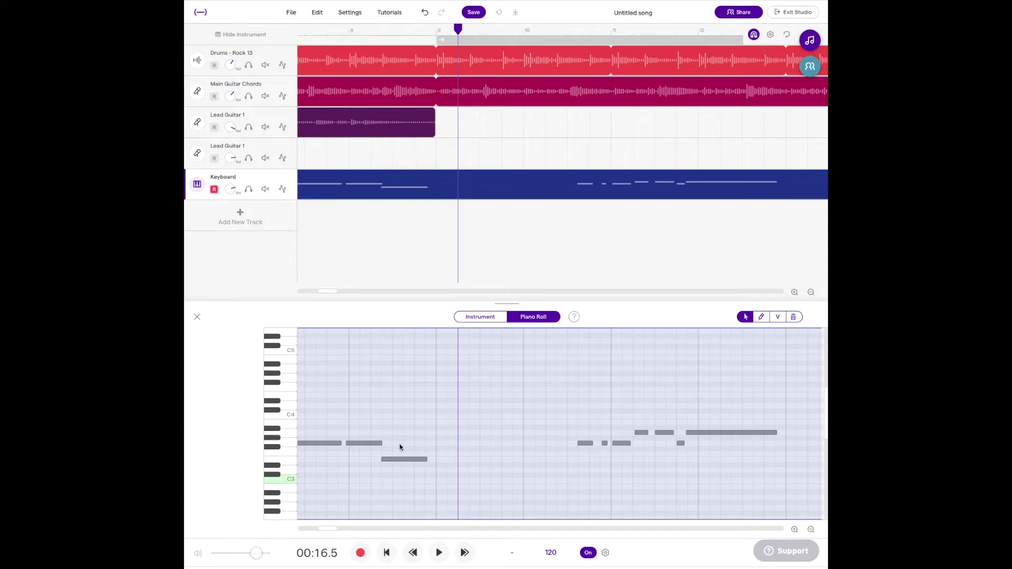
- Play back the song from early in bar 1 to hear the edited keyboard part
scroll(399, 446, "left", 10)
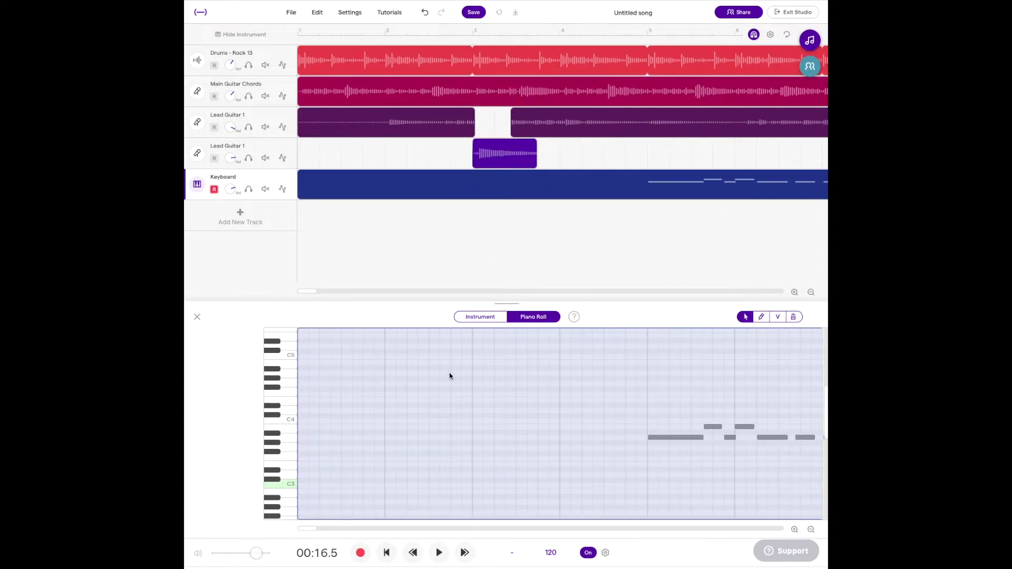
left_click(327, 346)
left_click(440, 553)
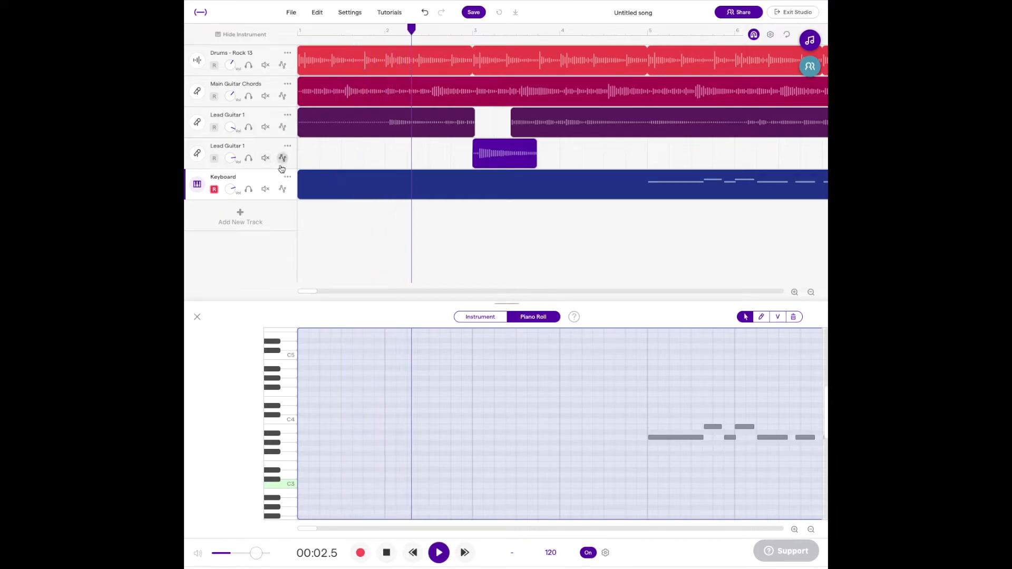
- Lower the Keyboard track's volume while the song plays, and stop playback just before bar 14
left_click_drag(230, 191, 232, 196)
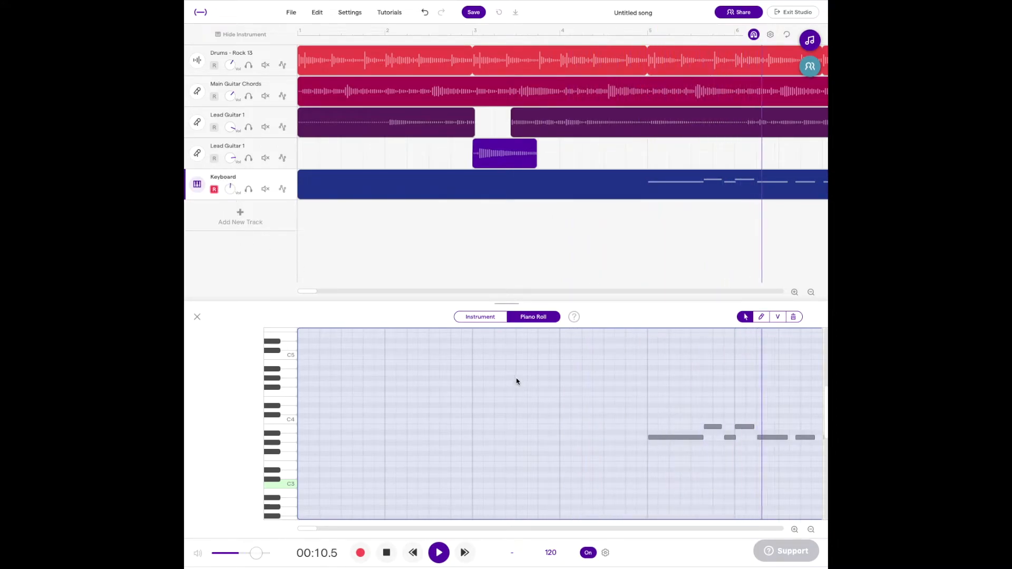
scroll(514, 369, "right", 1)
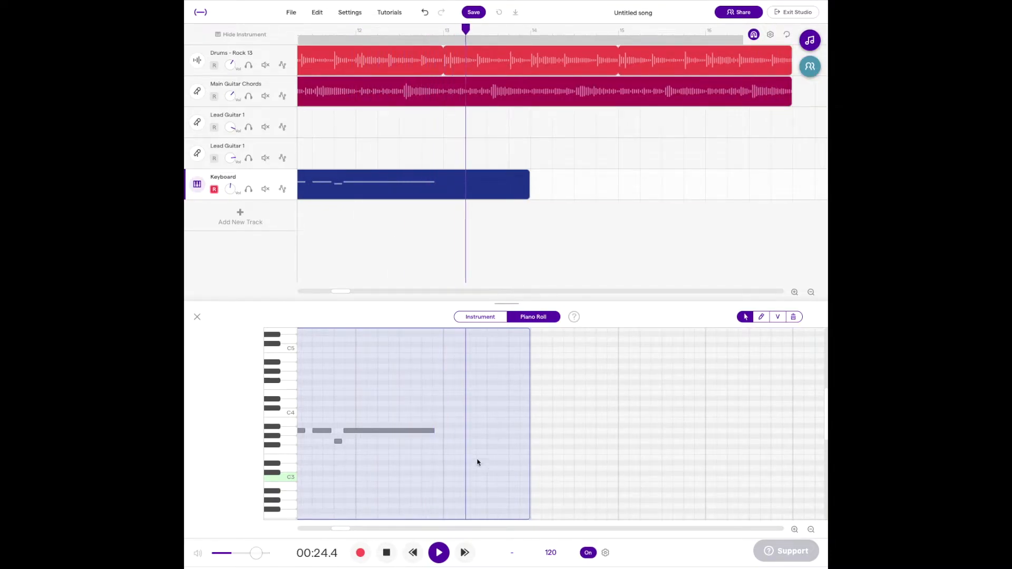
key("space")
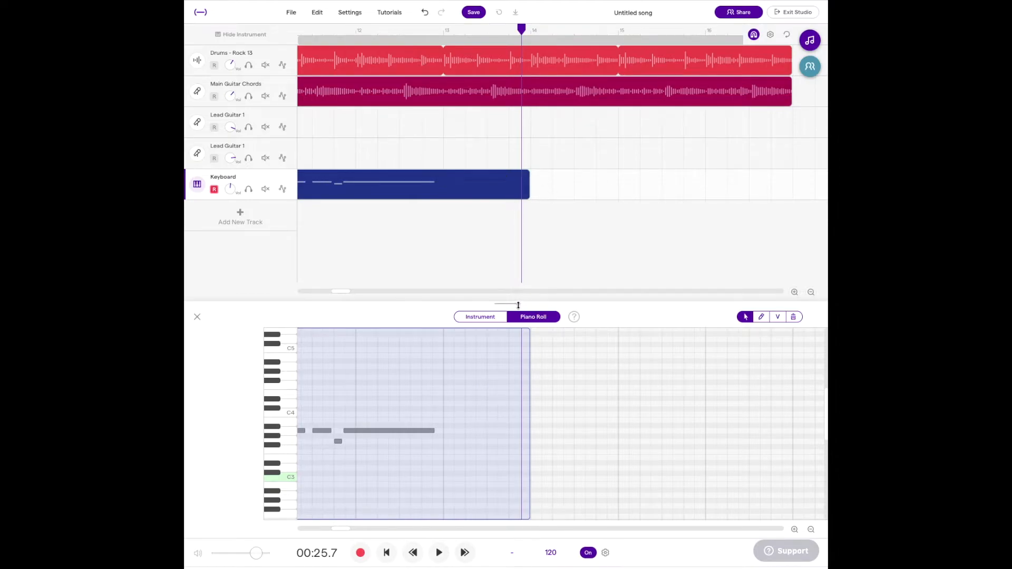
- Place the playhead at bar 9 and trim the empty start of the Keyboard region to bar 5
scroll(493, 211, "down", 6)
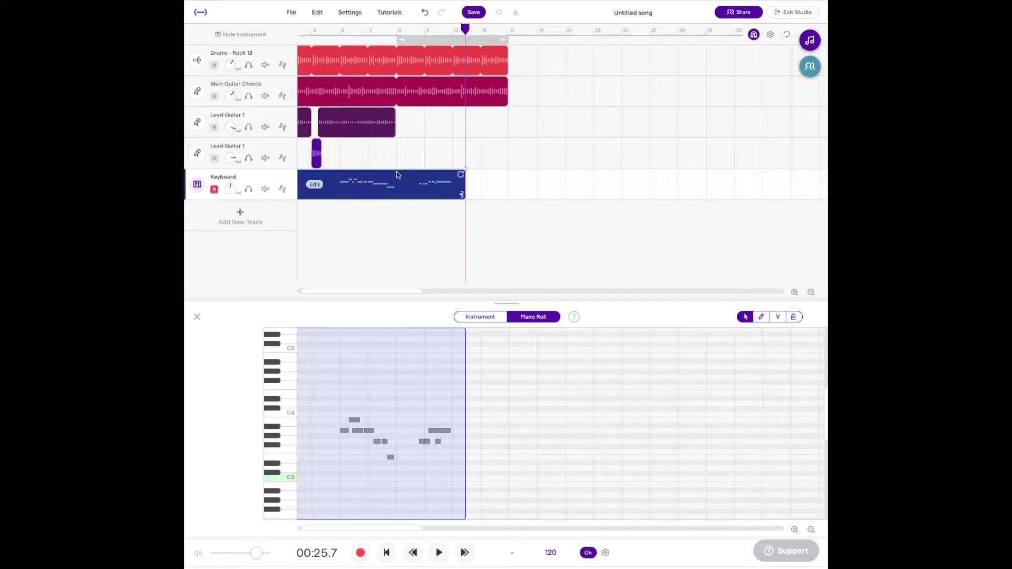
scroll(358, 185, "up", 2)
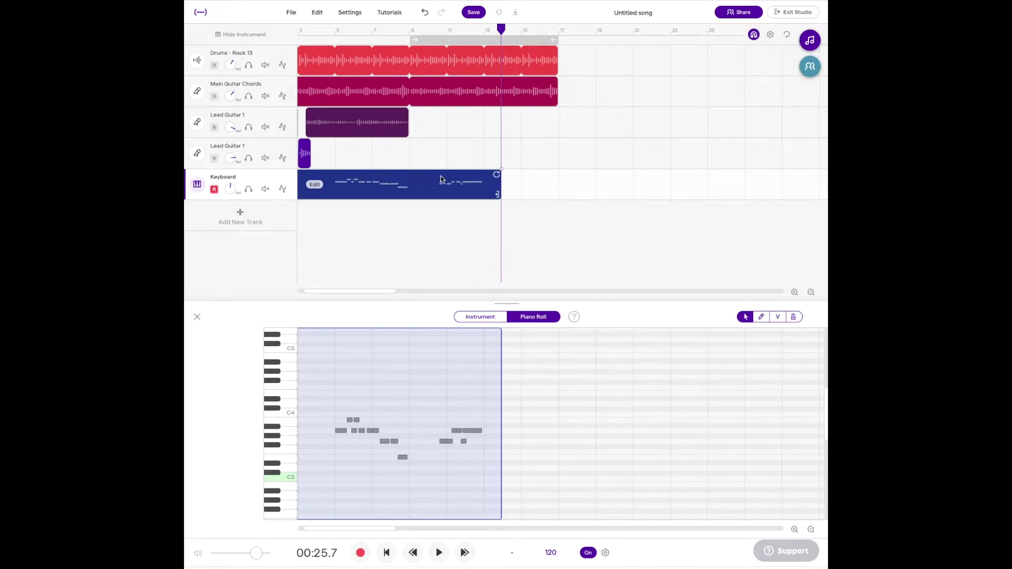
scroll(406, 174, "left", 2)
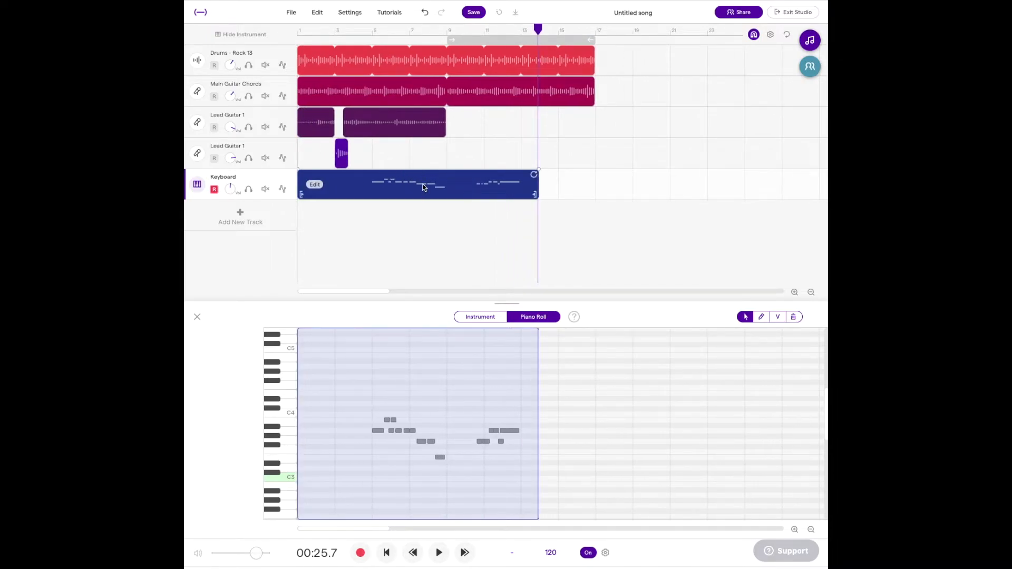
left_click(373, 32)
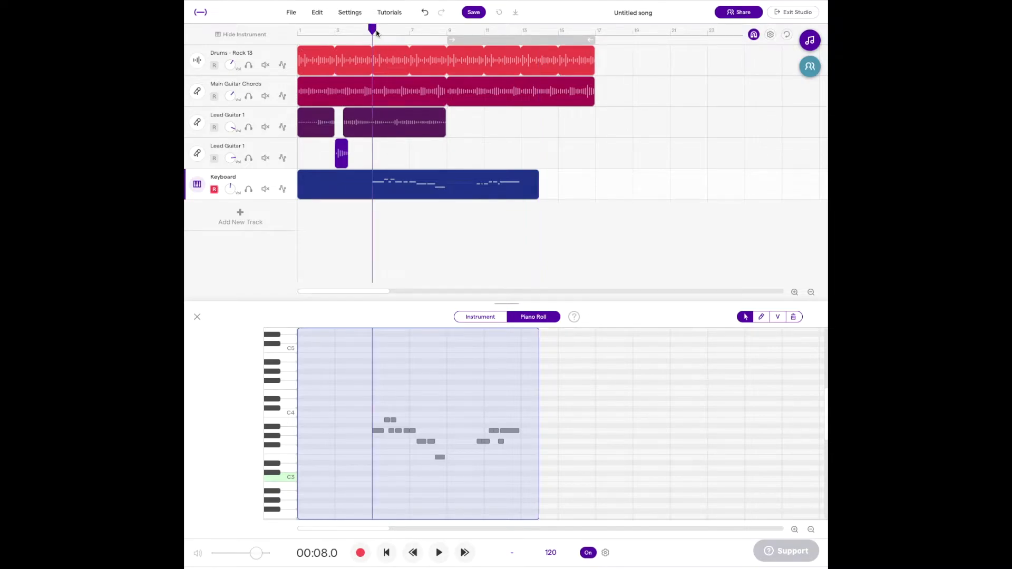
left_click_drag(374, 32, 390, 34)
left_click(441, 33)
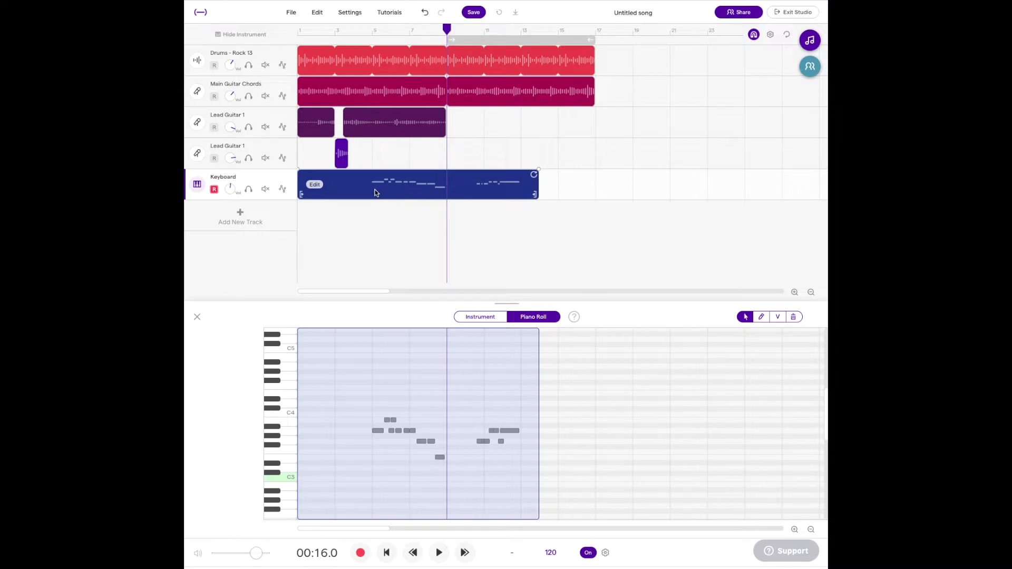
left_click_drag(309, 188, 371, 188)
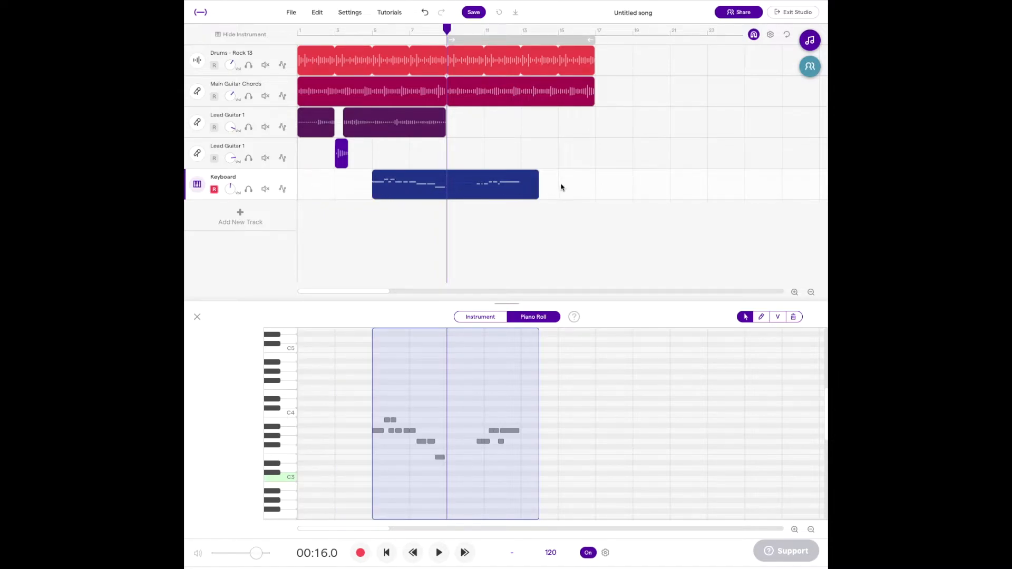
- Split the Keyboard region at bar 9 and trim the end of its second part to bar 13
right_click(446, 189)
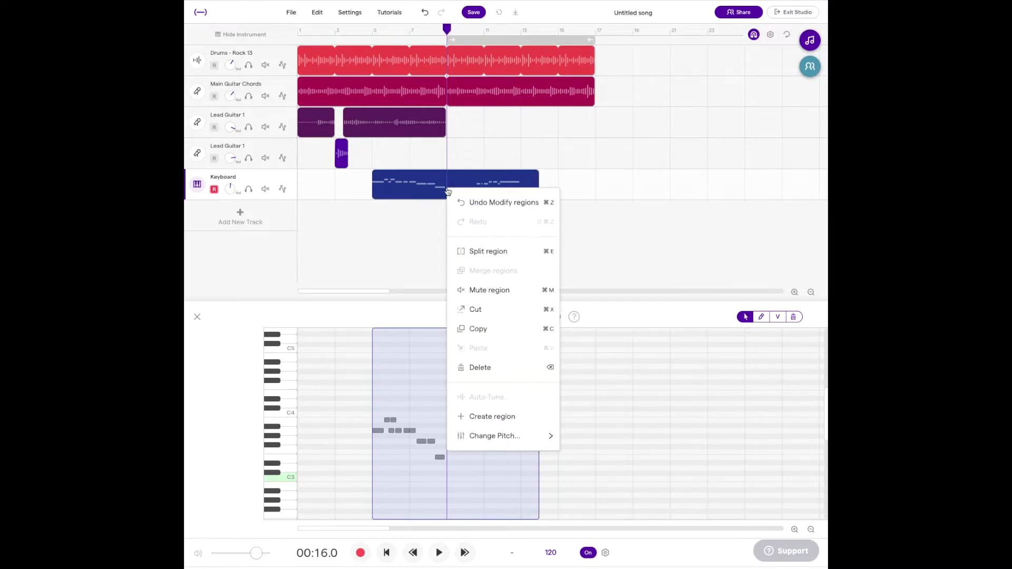
left_click(480, 252)
mouse_move(450, 185)
left_mouse_down()
mouse_move(482, 188)
mouse_move(452, 186)
left_mouse_up()
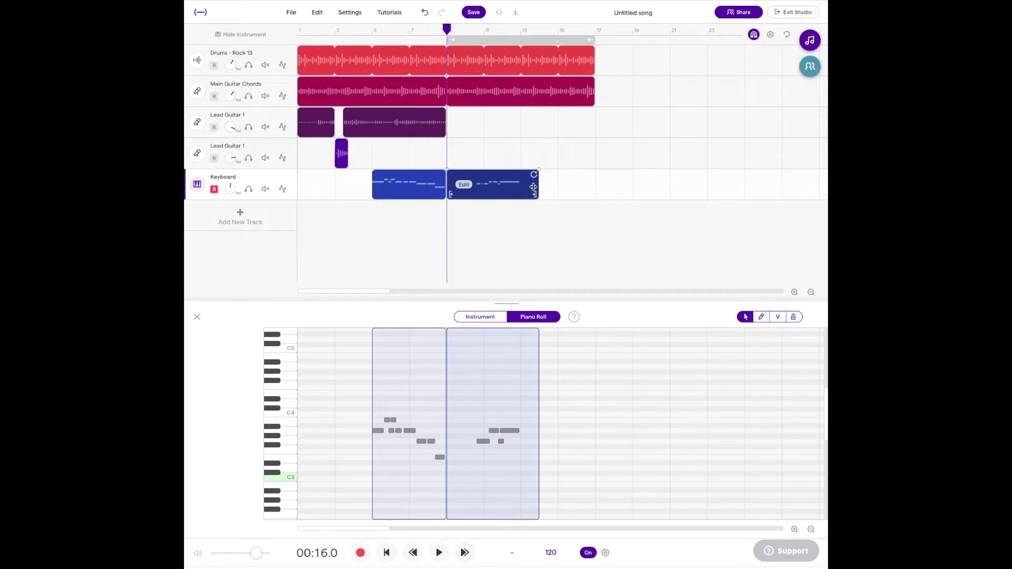
left_click_drag(536, 187, 528, 186)
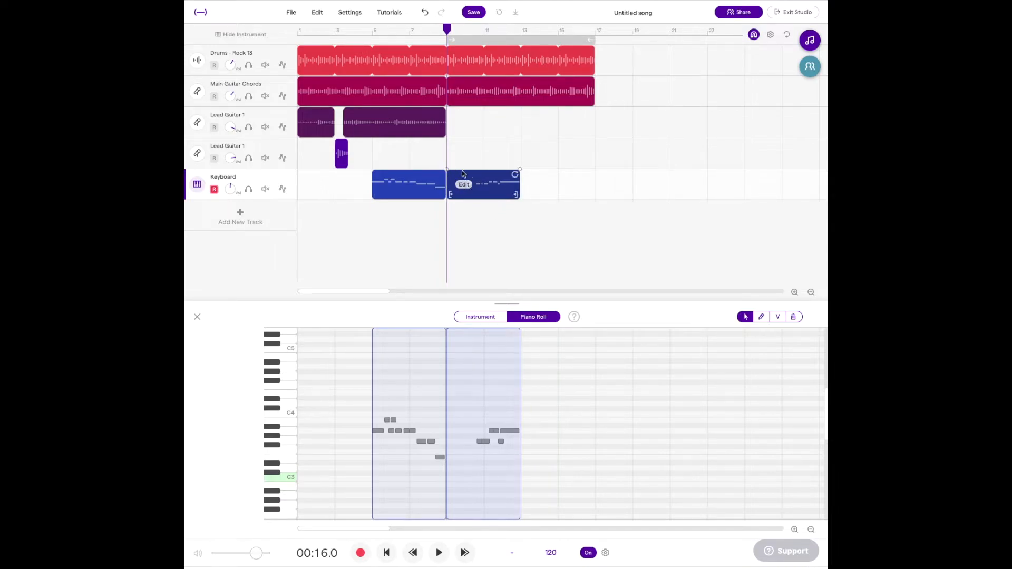
- Trim the silent start of the first region on the upper Lead Guitar 1 track to just before its first note after bar 2
mouse_move(460, 177)
left_click(300, 122)
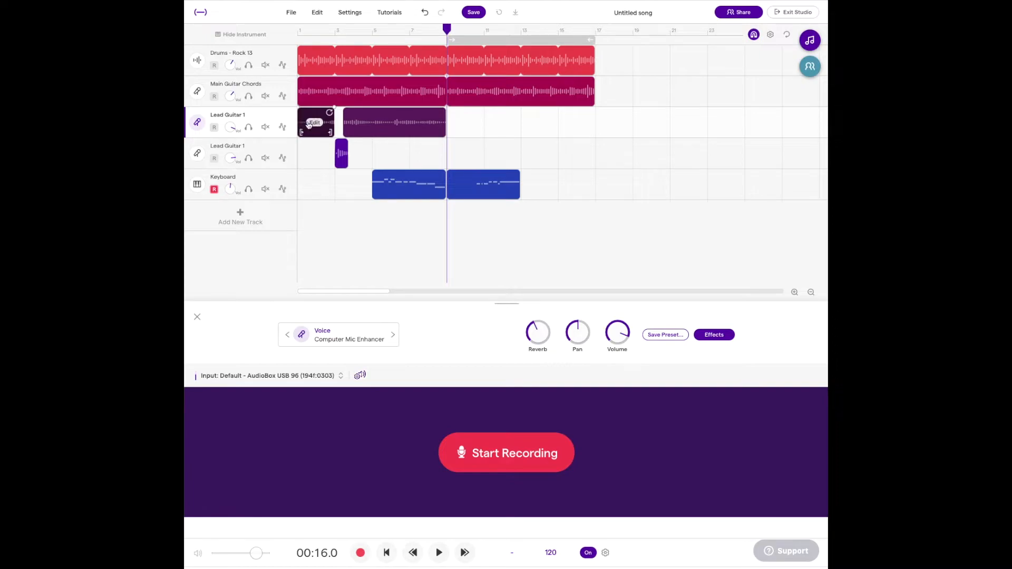
mouse_move(303, 126)
left_click(316, 122)
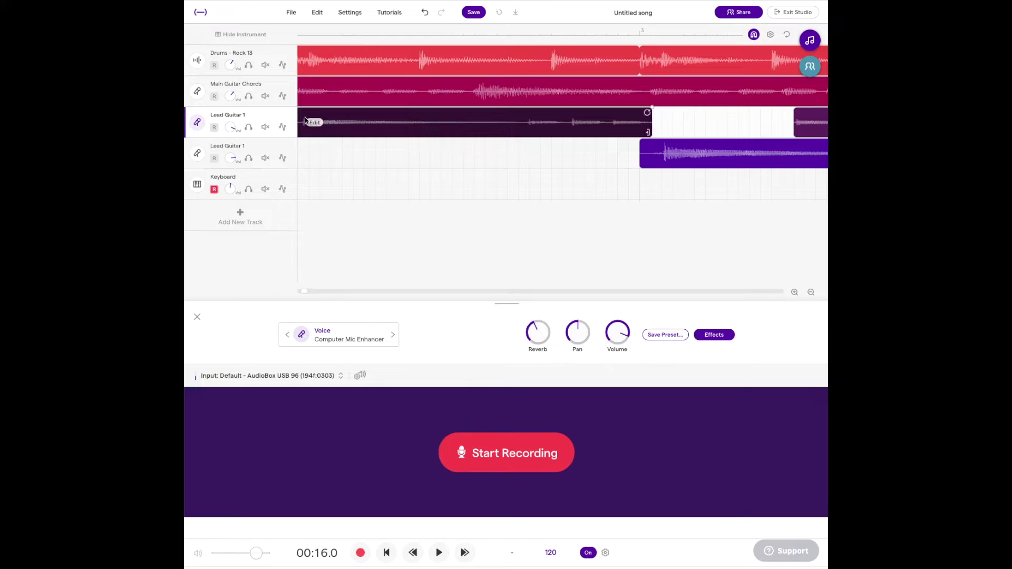
scroll(325, 125, "left", 7)
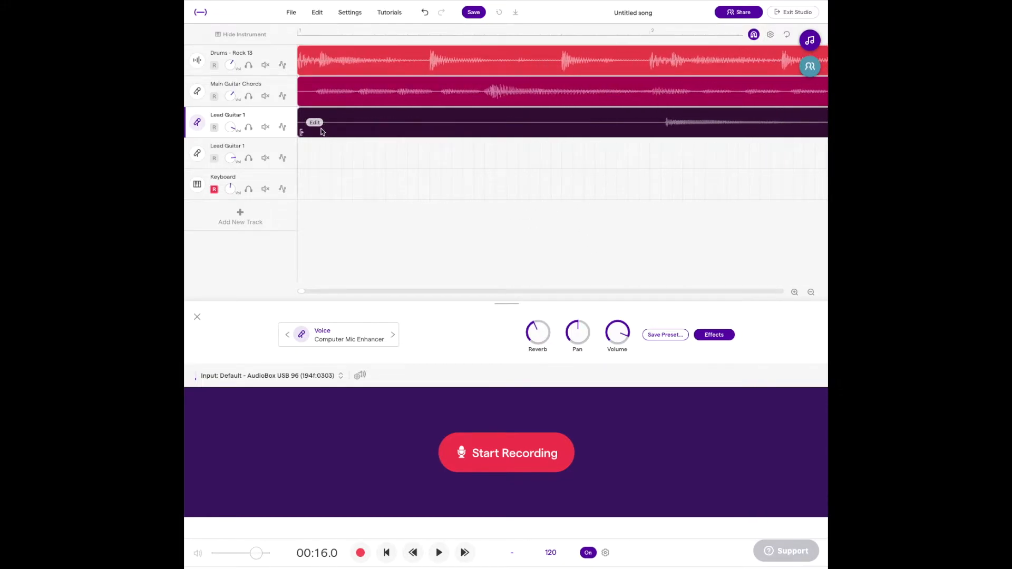
left_click_drag(317, 121, 667, 133)
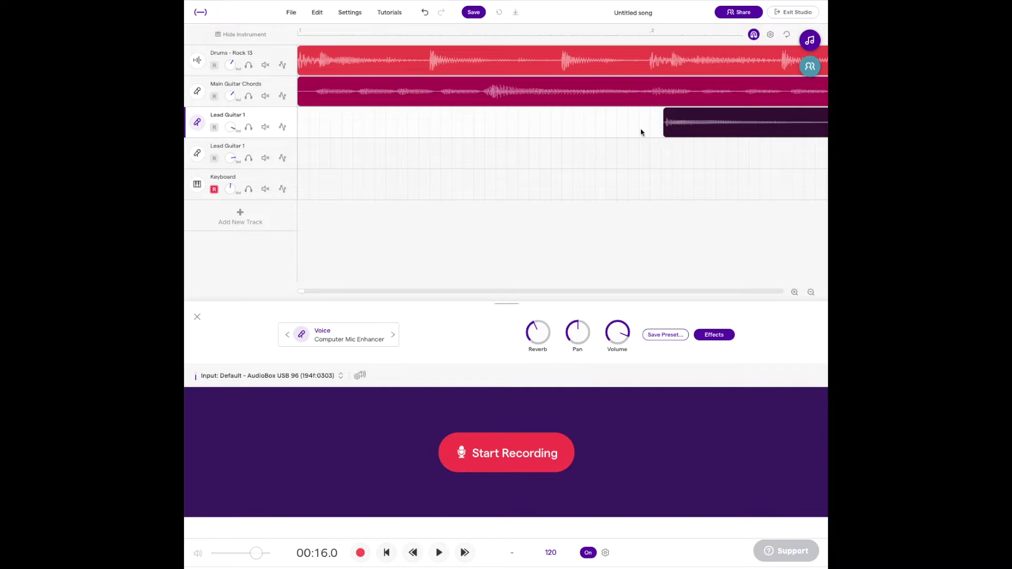
- Play the song from bar 9, turn the metronome off during playback, and stop at bar 13
scroll(576, 189, "down", 5)
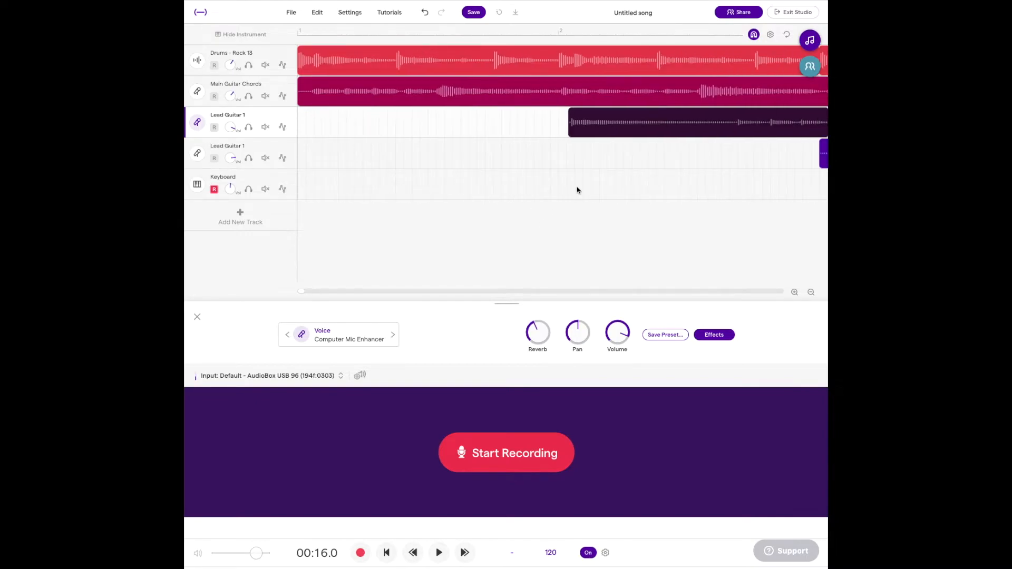
scroll(574, 189, "up", 1)
scroll(567, 175, "down", 4)
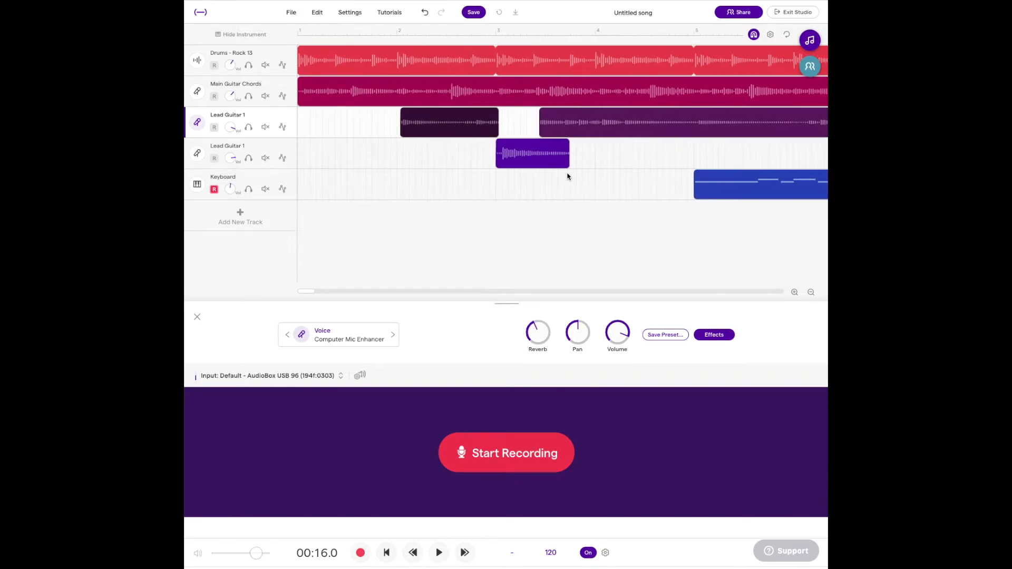
scroll(559, 174, "right", 2)
scroll(559, 173, "right", 4)
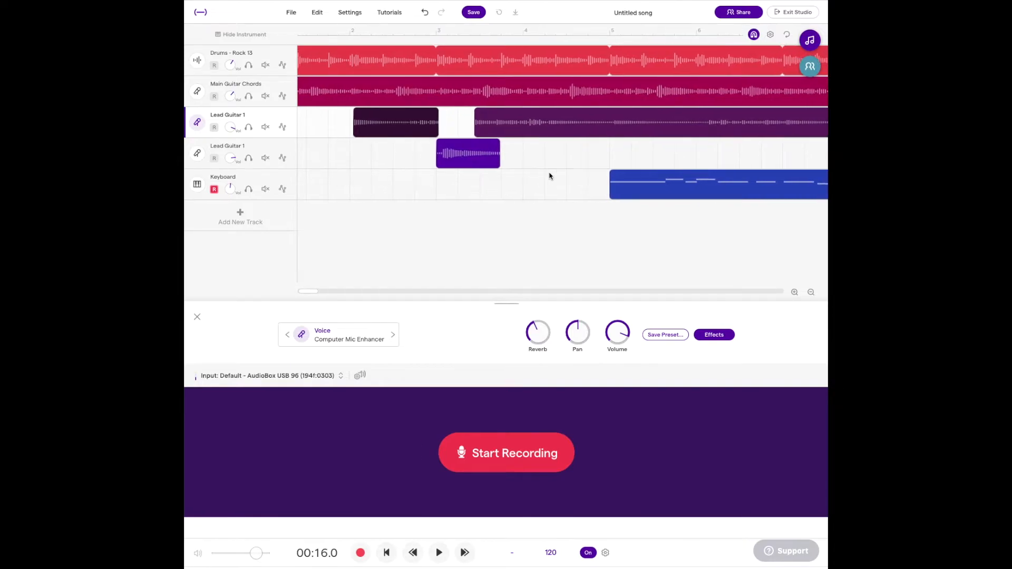
scroll(568, 171, "down", 6)
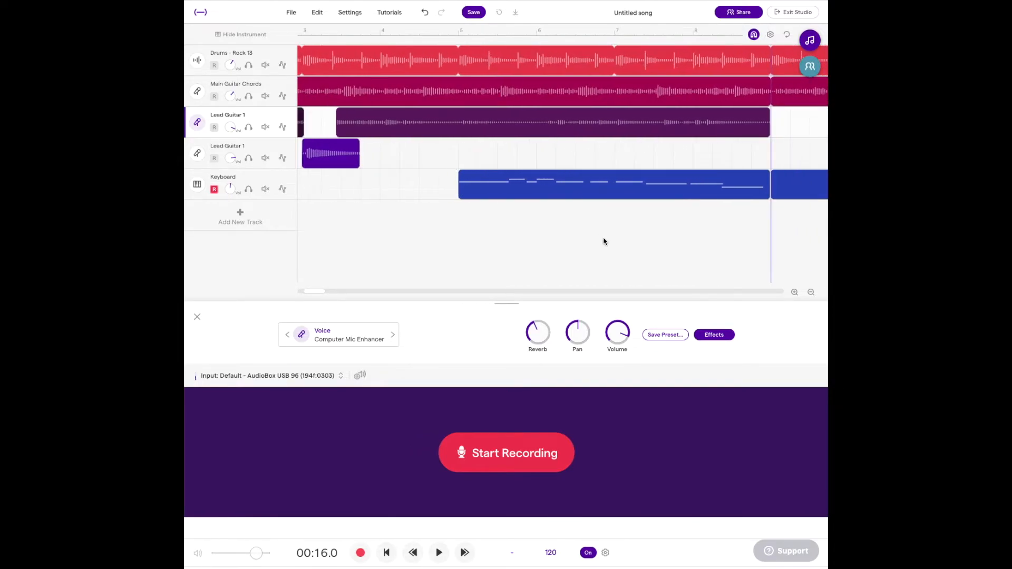
mouse_move(521, 94)
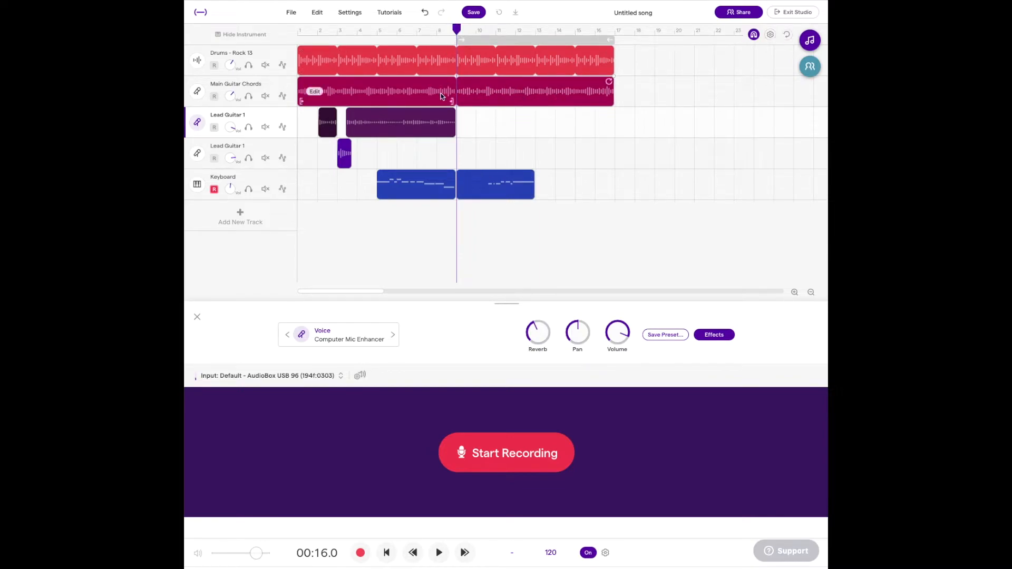
left_click(508, 449)
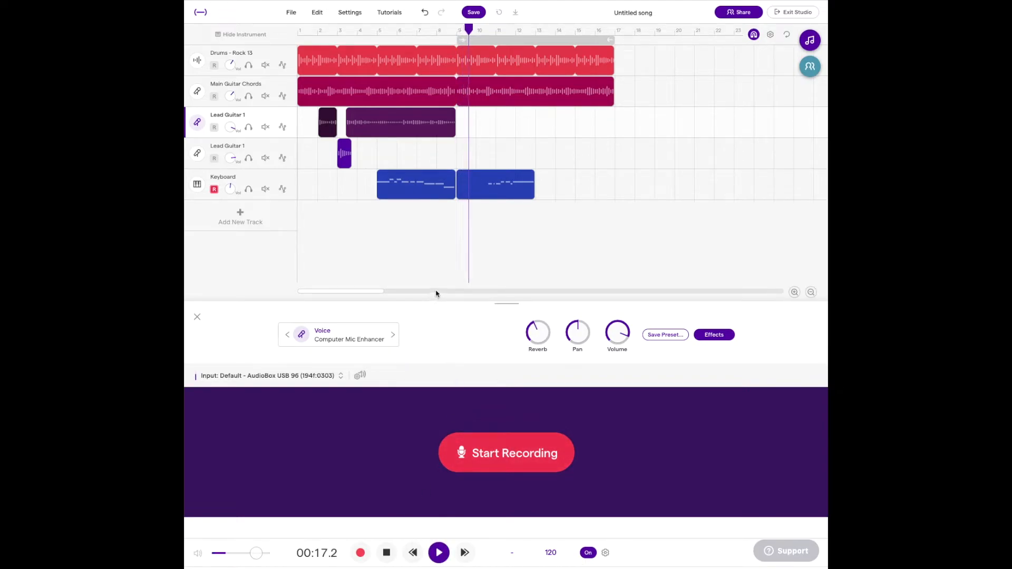
left_click(590, 552)
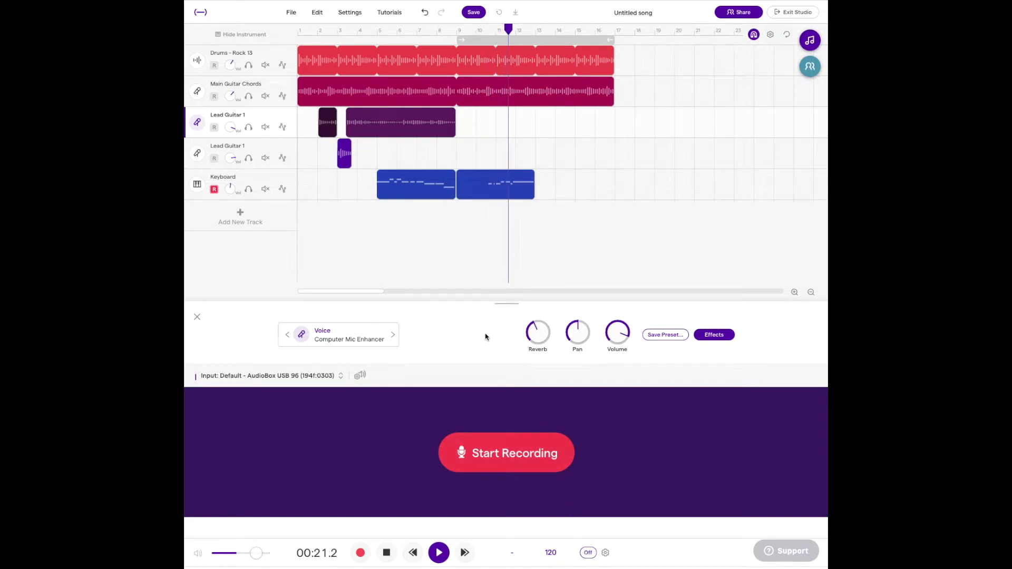
left_click(380, 554)
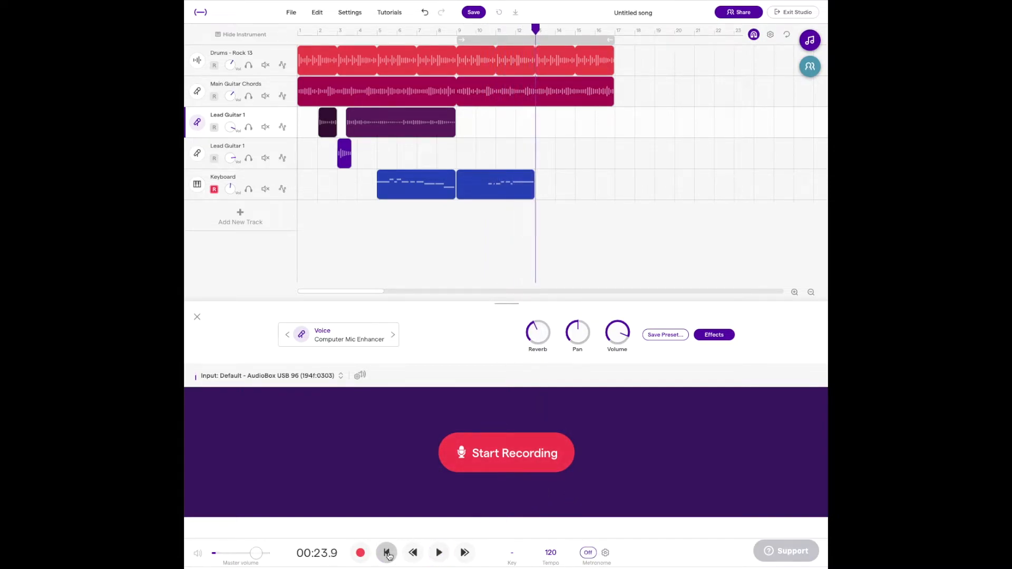
- Copy the first Keyboard region and paste it at bar 13, directly after the second Keyboard region
double_click(412, 194)
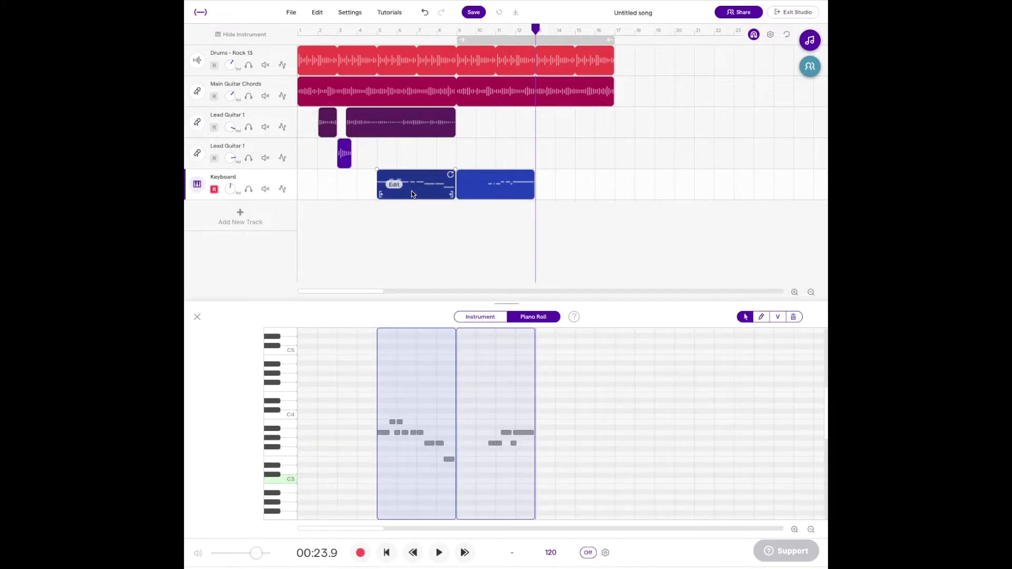
right_click(412, 194)
left_click(407, 190)
right_click(425, 188)
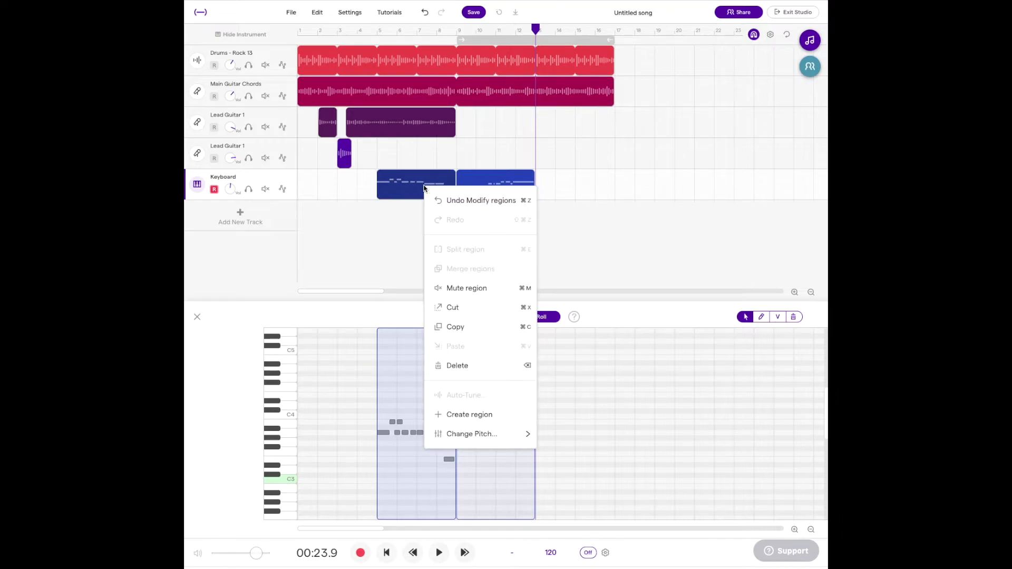
left_click(483, 328)
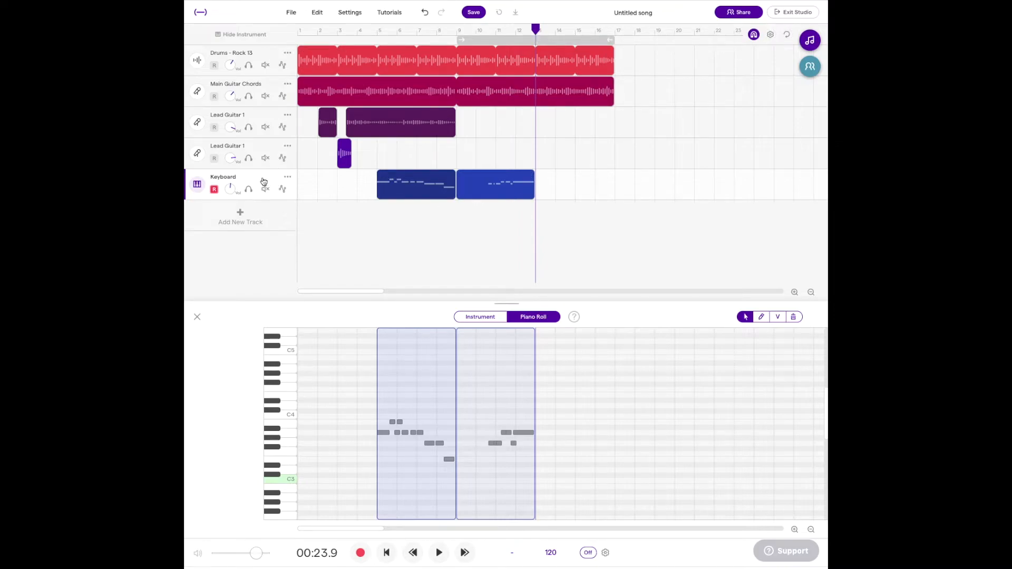
mouse_move(476, 59)
right_click(554, 192)
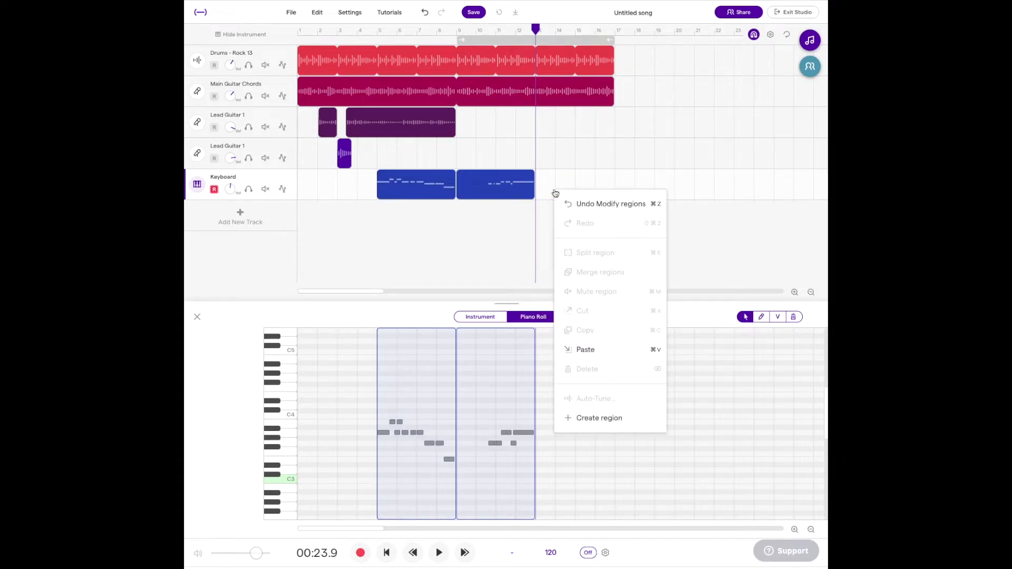
left_click(573, 345)
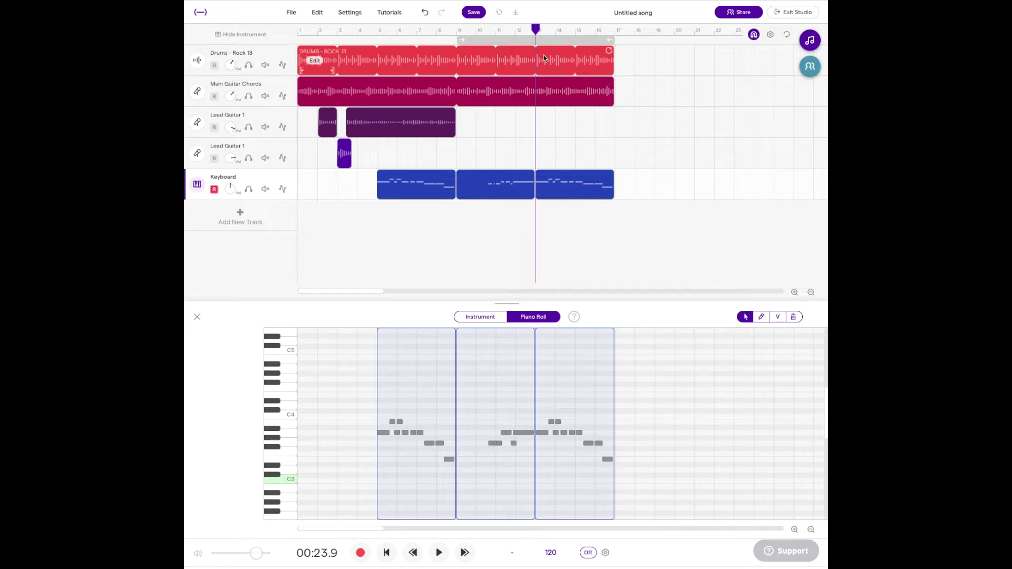
- Play back the song from bar 9 to hear the pasted Keyboard region, and stop after the song's end
left_click(537, 30)
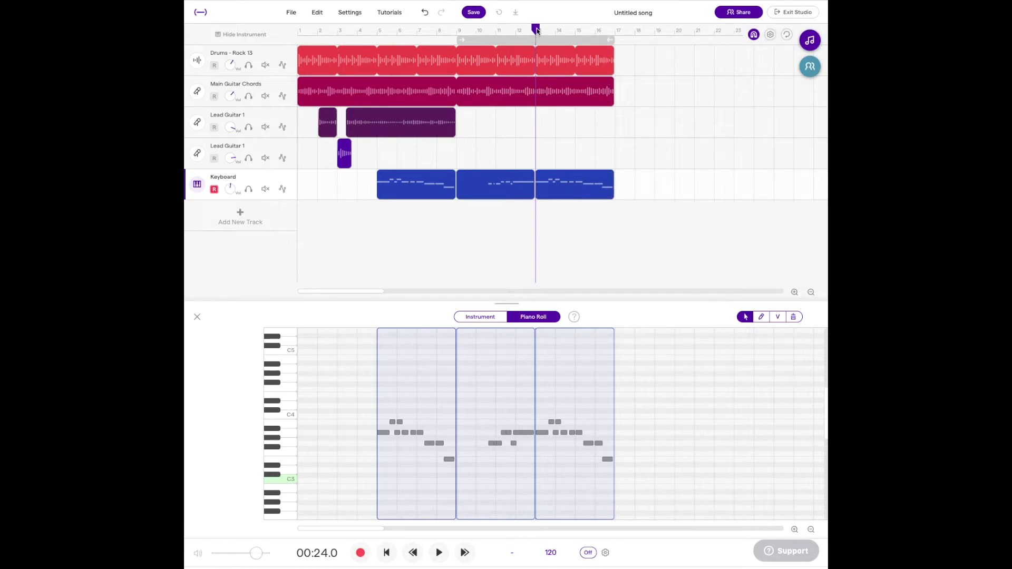
left_click(448, 41)
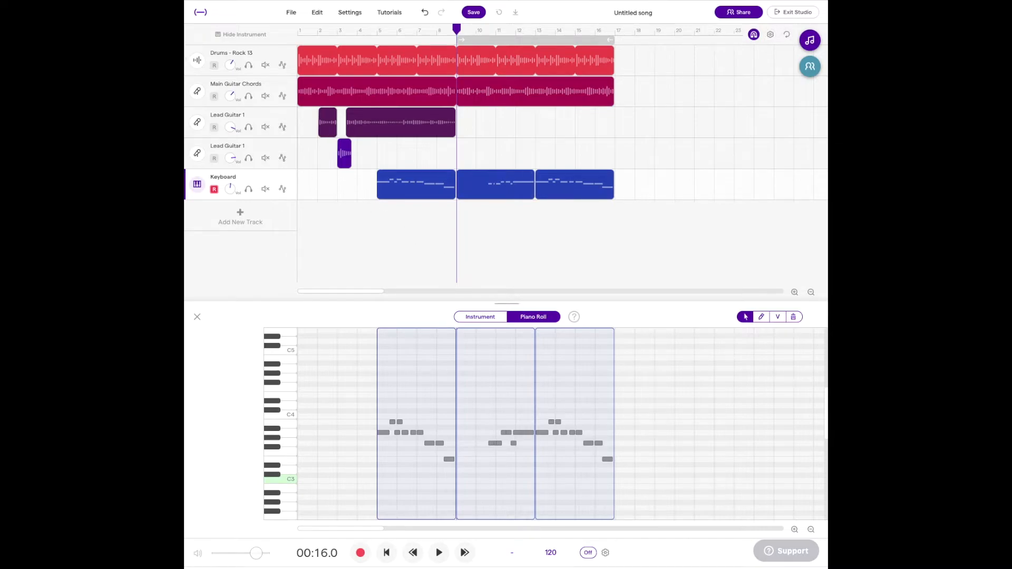
left_click(437, 554)
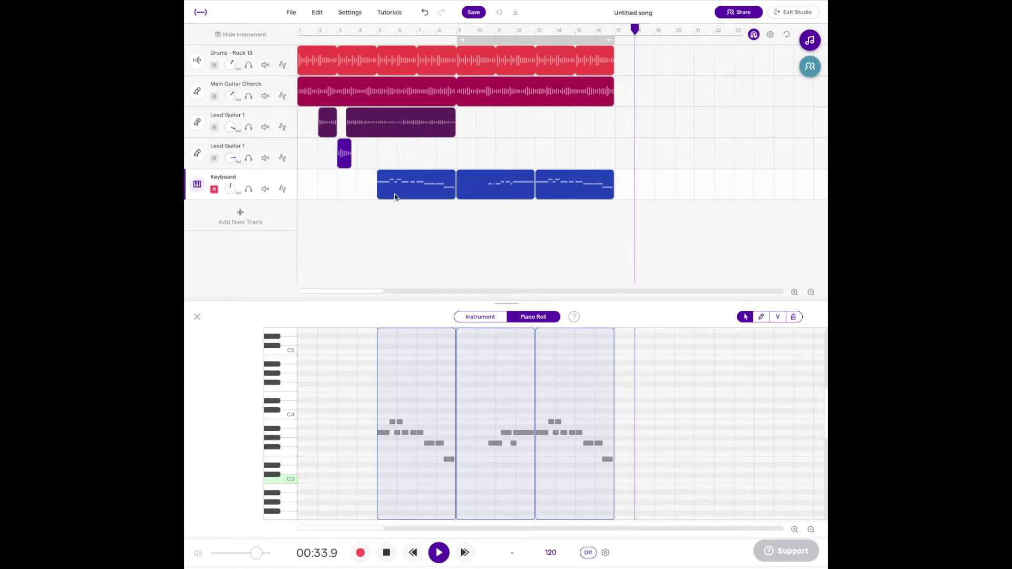
left_click(439, 553)
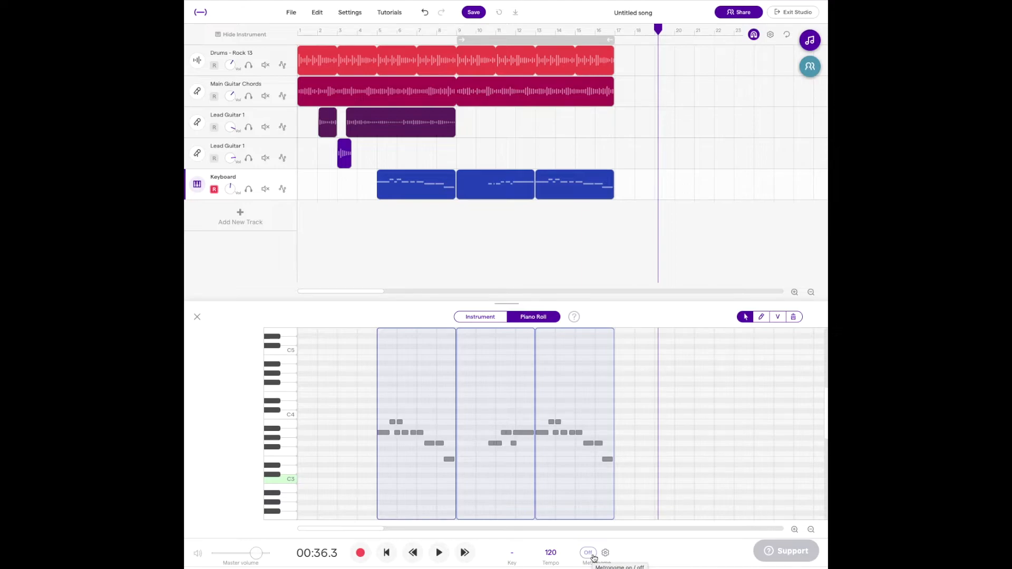
- Set the song's key to A major
left_click(514, 556)
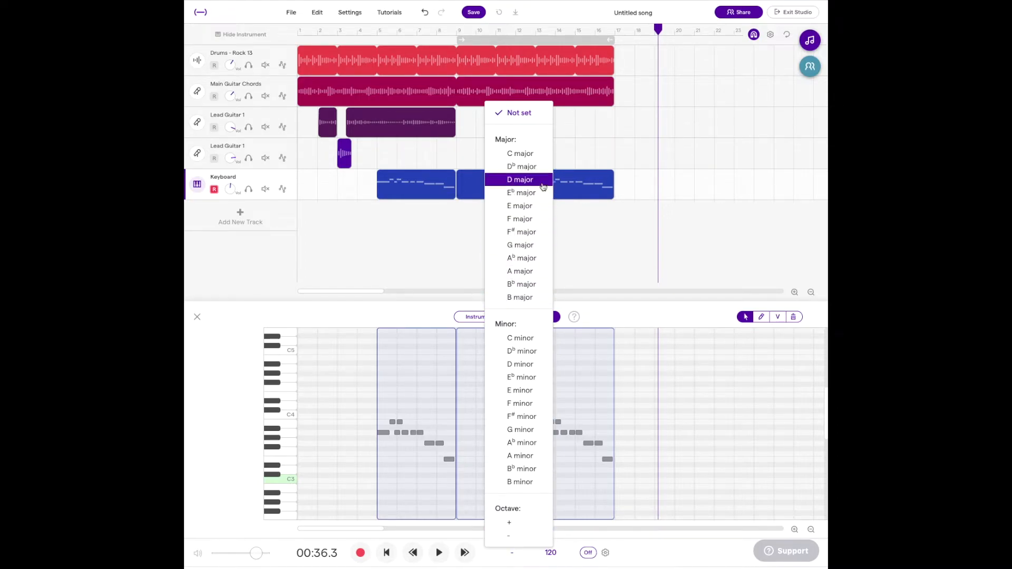
left_click(528, 272)
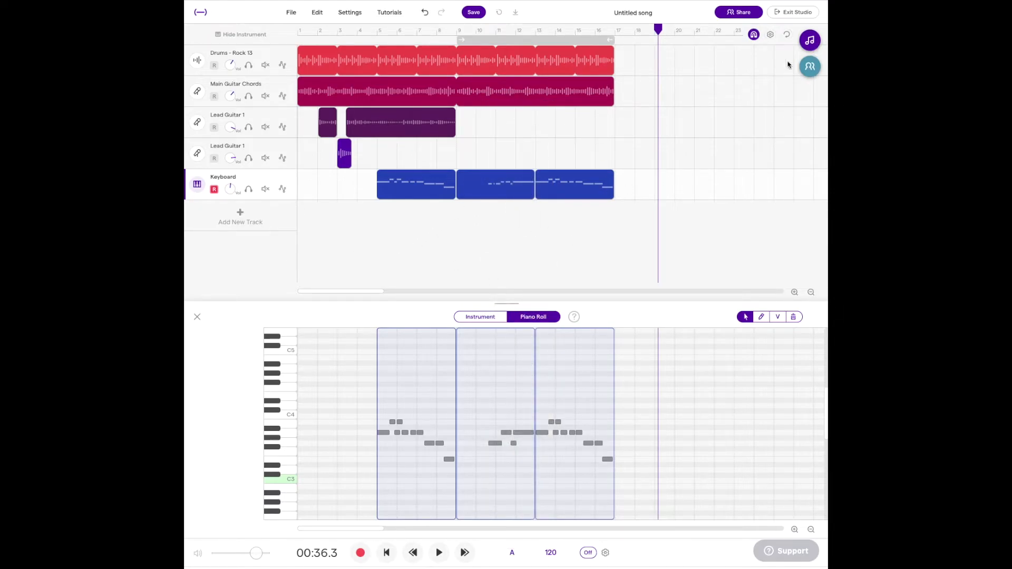
- Browse the rock loops in the loop library, preview Electric Guitar - Powerchord C, and close the library
left_click(812, 41)
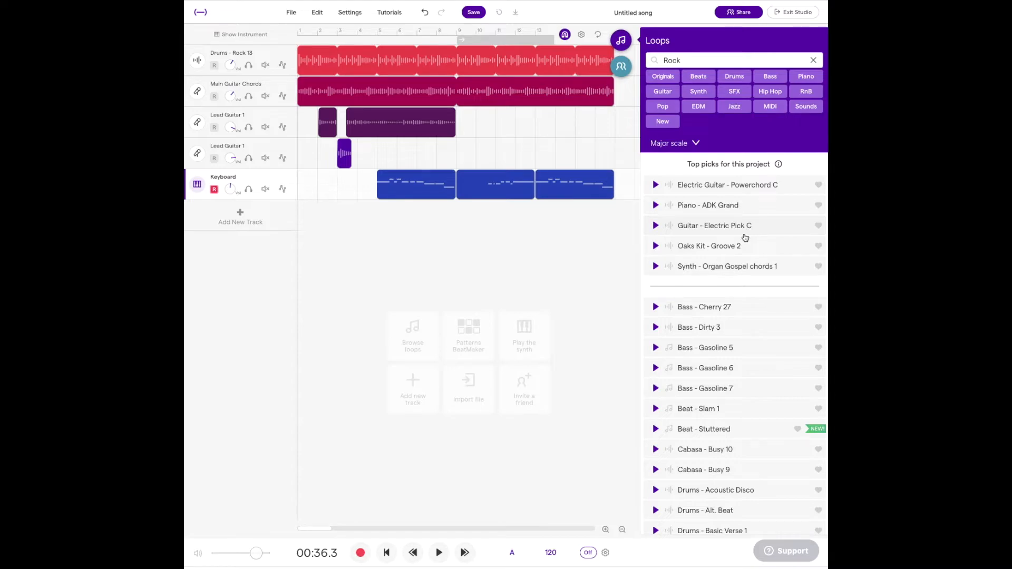
scroll(770, 398, "down", 4)
scroll(771, 397, "down", 14)
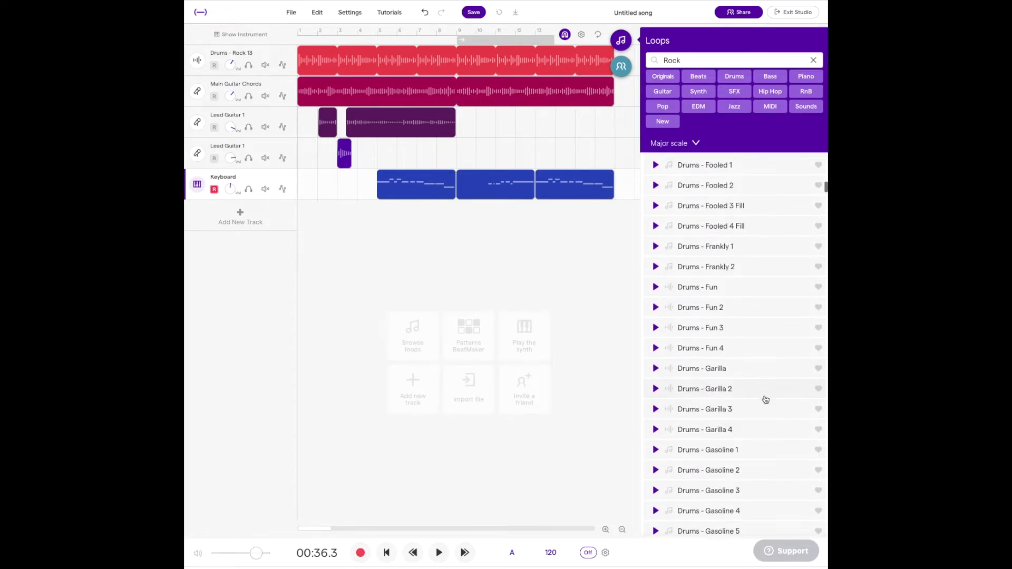
scroll(766, 400, "down", 15)
scroll(764, 397, "up", 20)
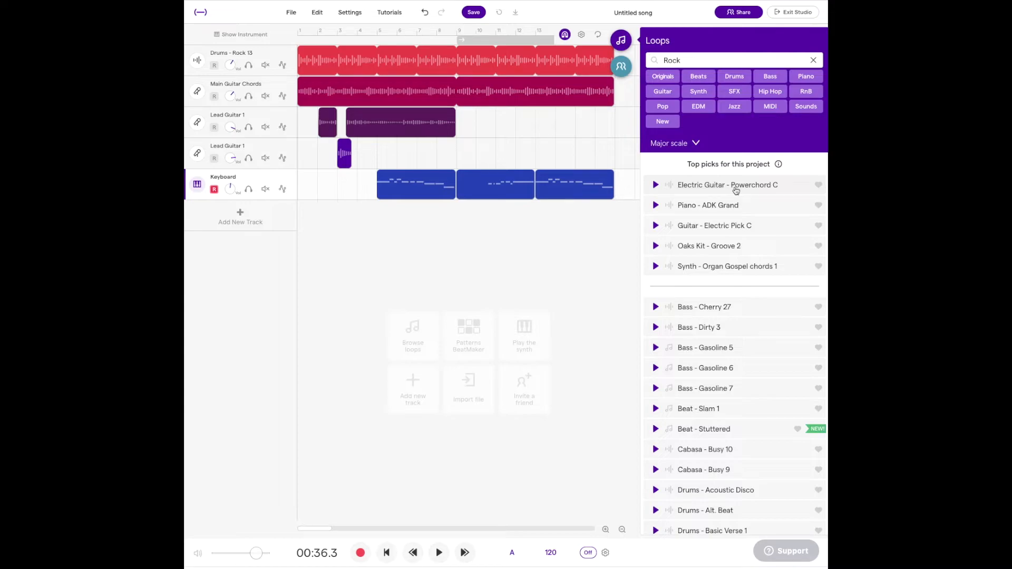
left_click(657, 185)
left_click(656, 186)
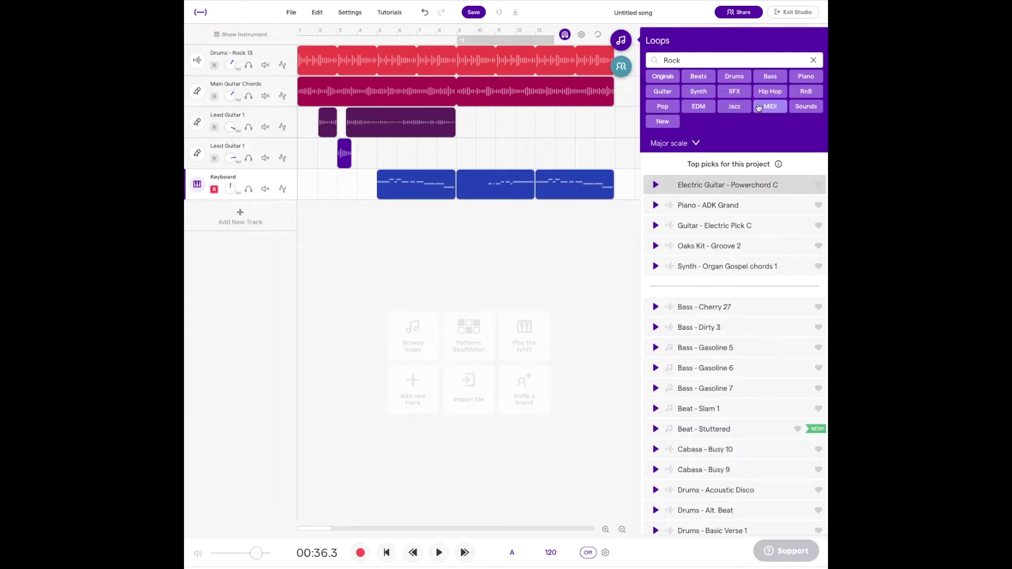
left_click(622, 41)
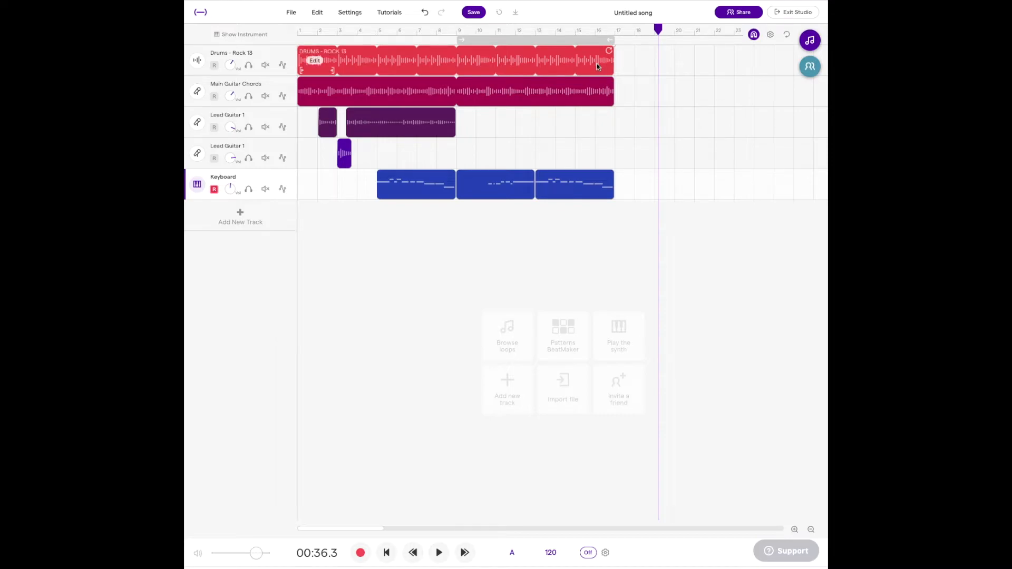
- Mute Main Guitar Chords, both Lead Guitar 1 tracks and Keyboard, and play the drum track alone from bar 1
left_click(266, 96)
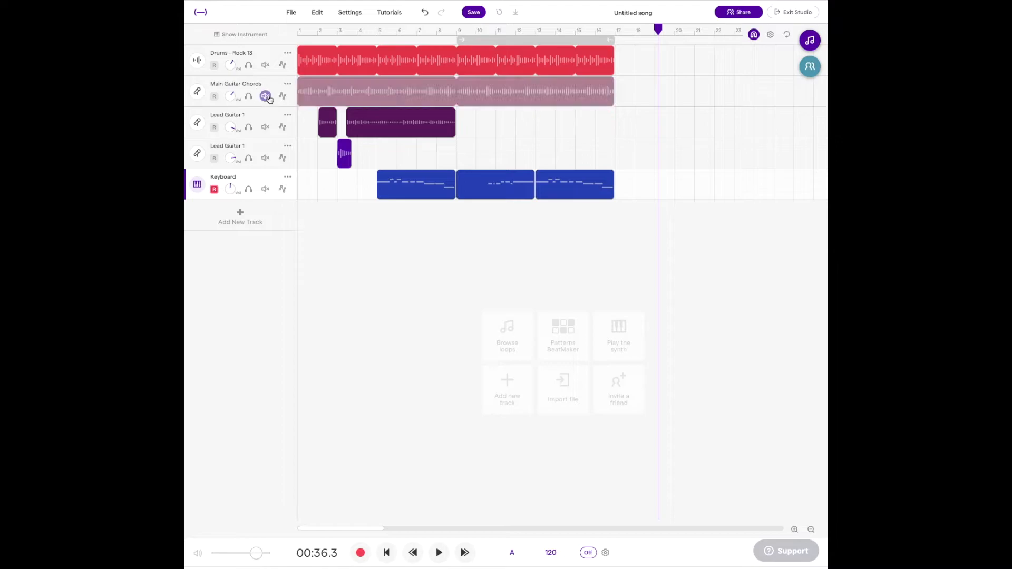
left_click(266, 127)
left_click(265, 158)
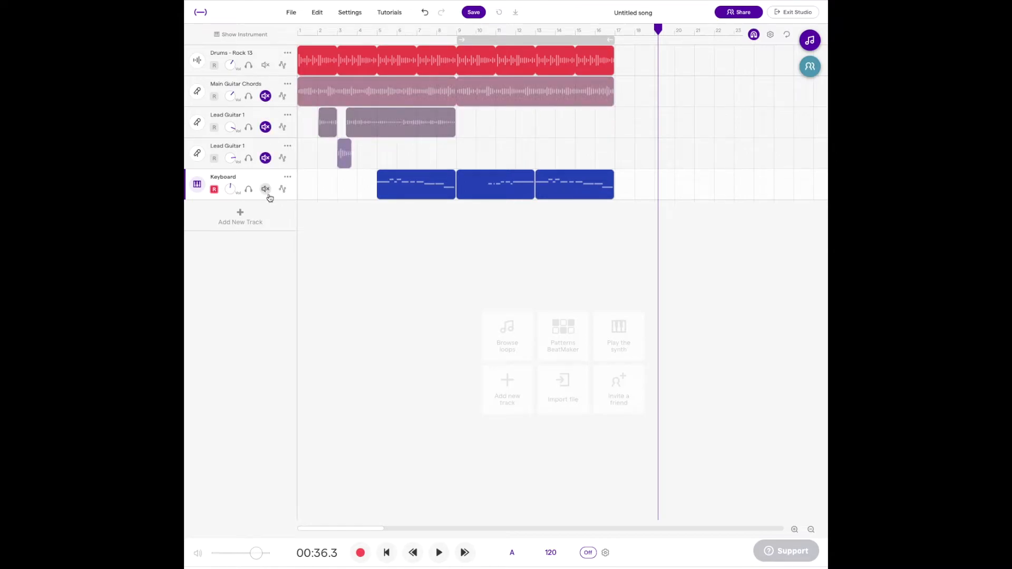
left_click(266, 189)
left_click(298, 32)
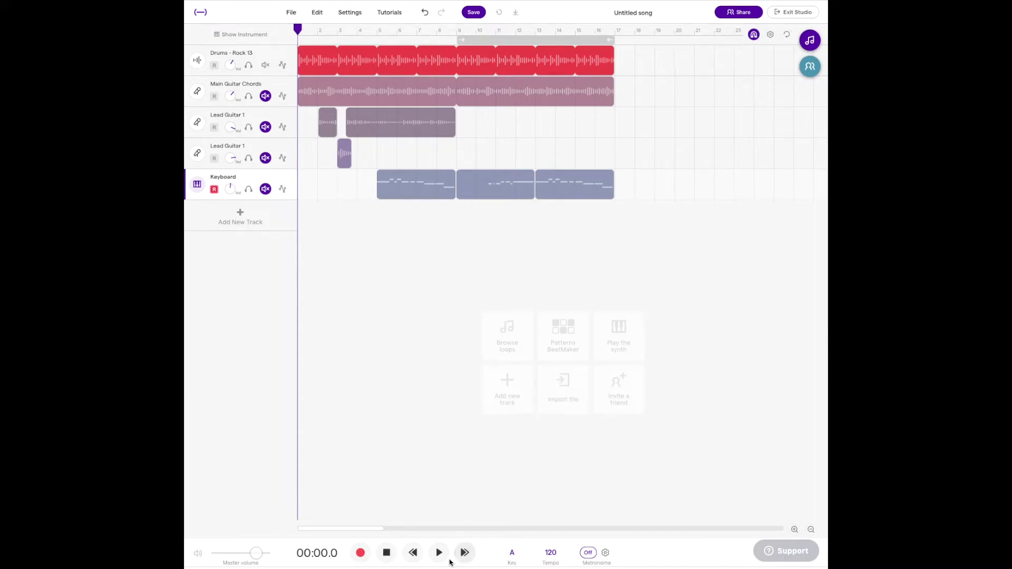
left_click(441, 552)
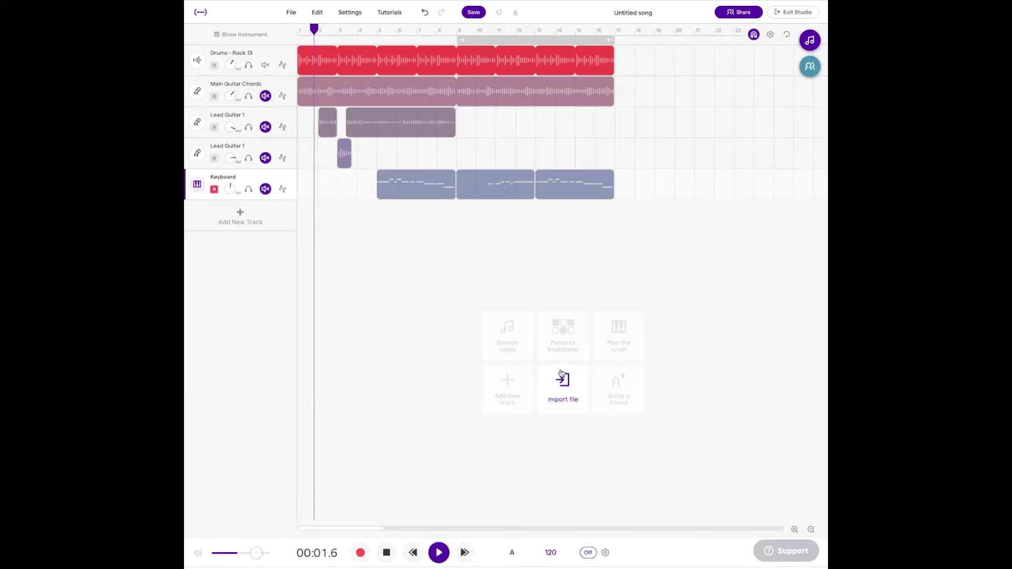
- Narrow the rock loops to drums, browse to the Drums - Rock loops while the song plays, and stop playback
left_click(809, 40)
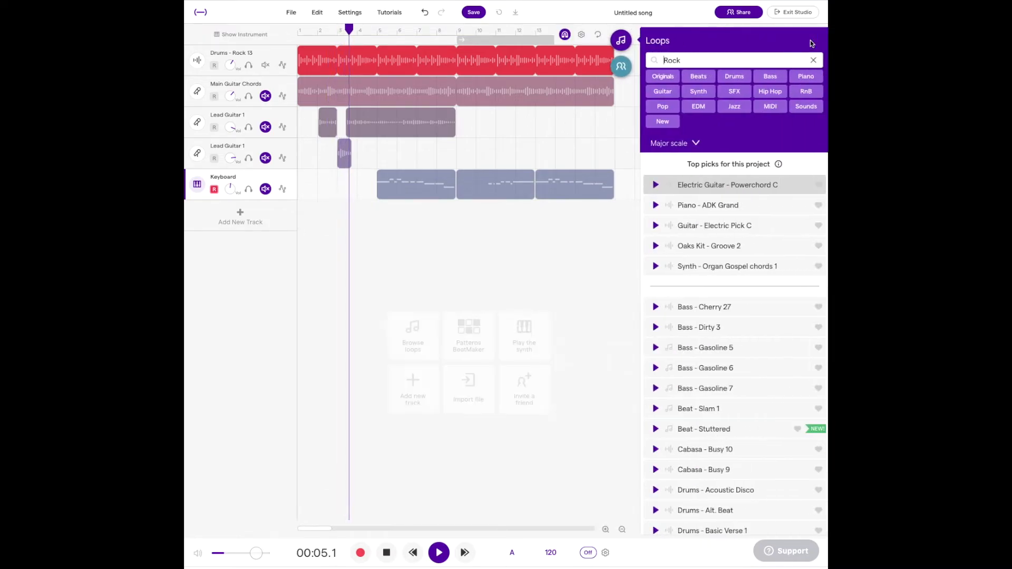
left_click(734, 76)
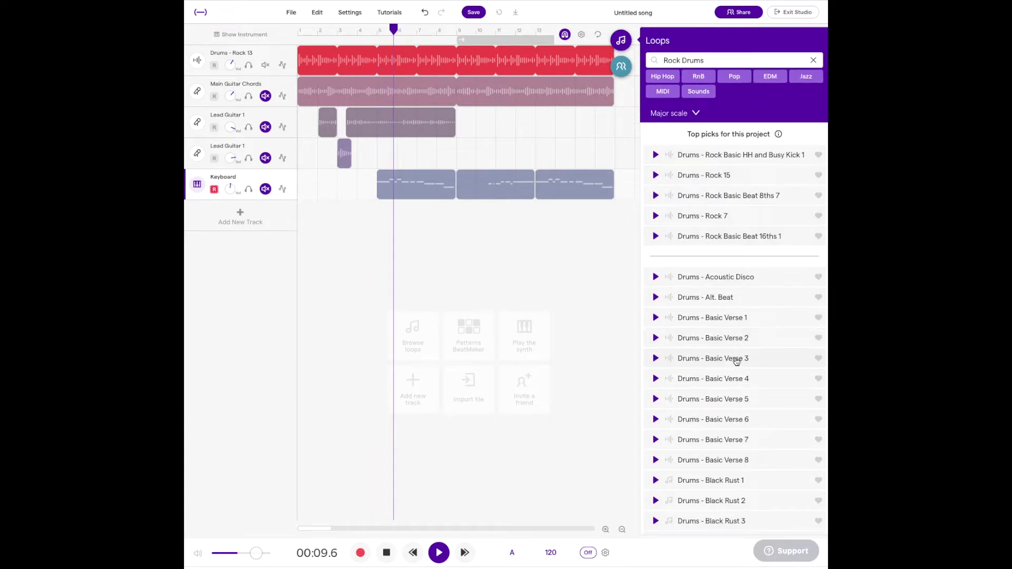
scroll(737, 357, "down", 10)
scroll(738, 356, "down", 15)
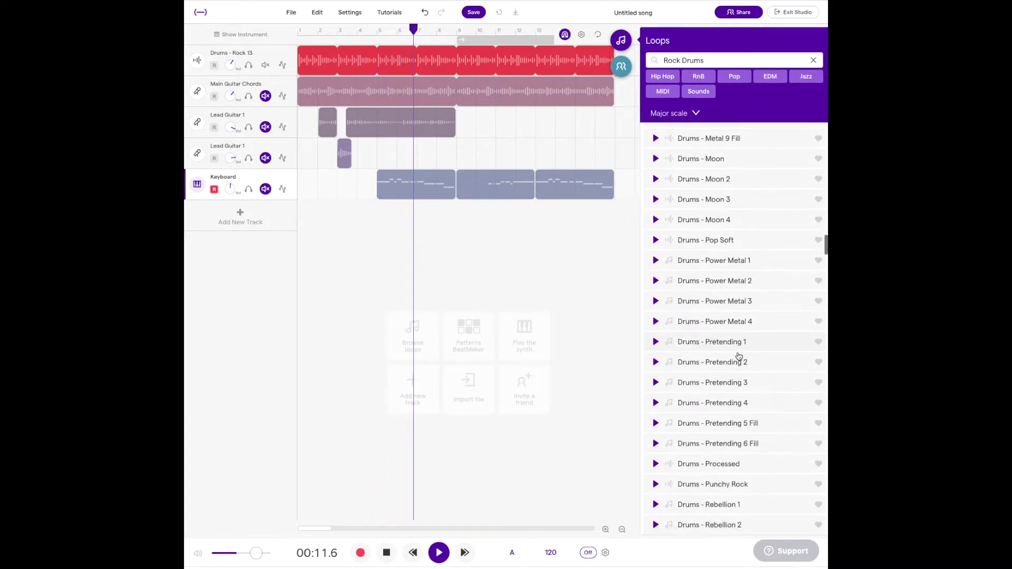
scroll(737, 354, "up", 3)
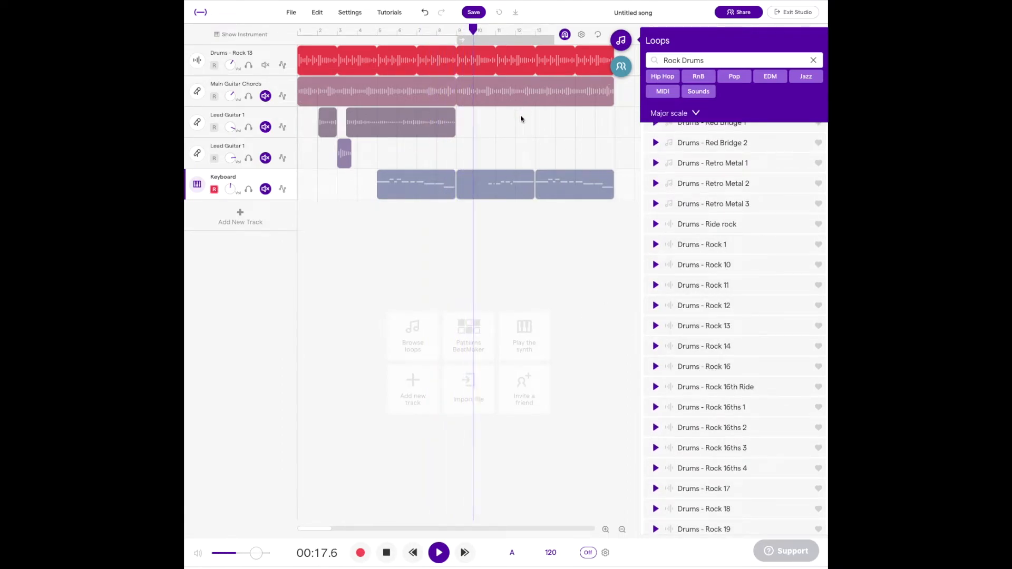
scroll(521, 118, "right", 1)
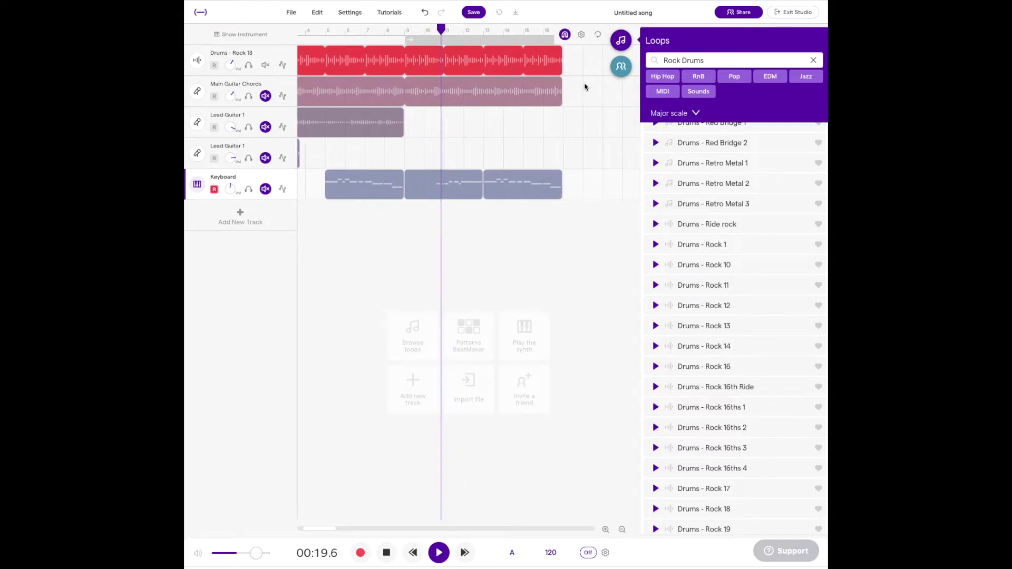
scroll(584, 87, "right", 1)
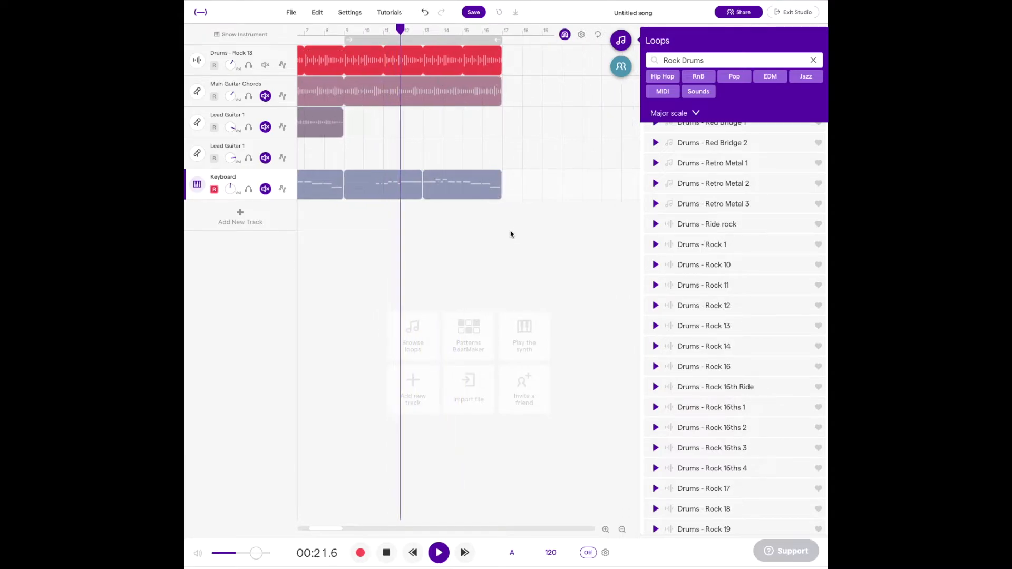
left_click(387, 552)
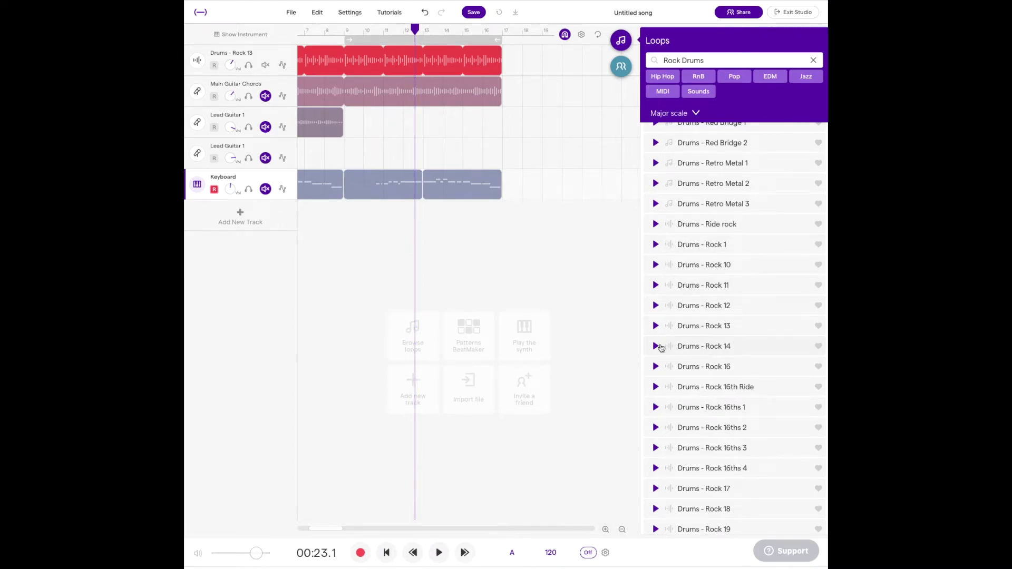
- Preview and compare the Drums - Rock 14 and Drums - Rock 16 loops
left_click(657, 347)
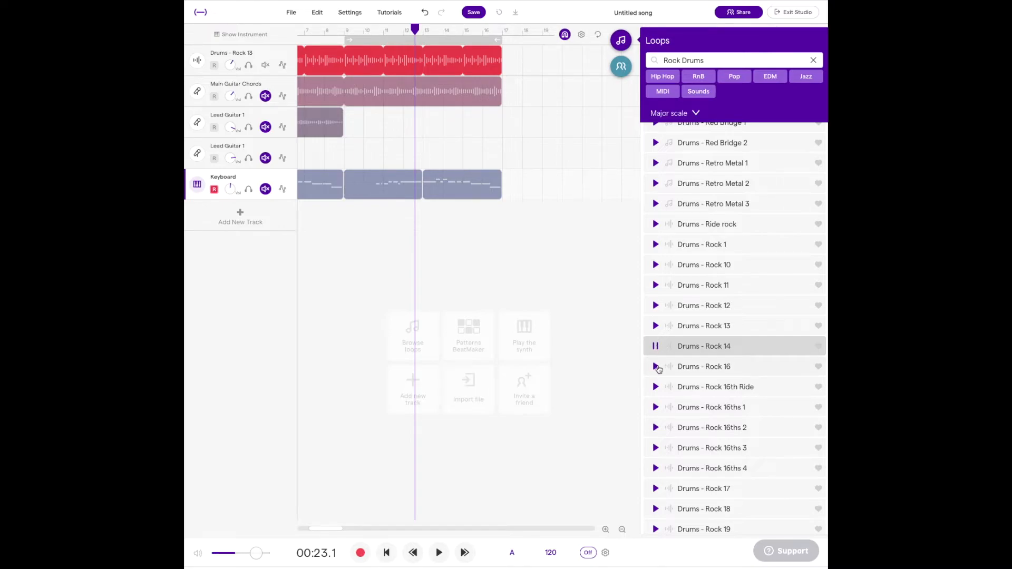
left_click(657, 367)
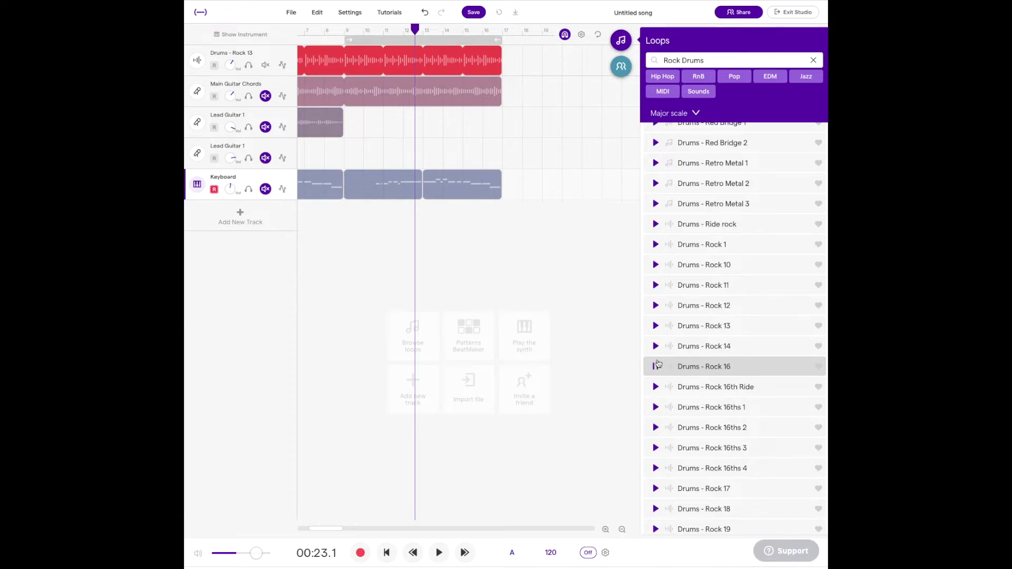
left_click(656, 347)
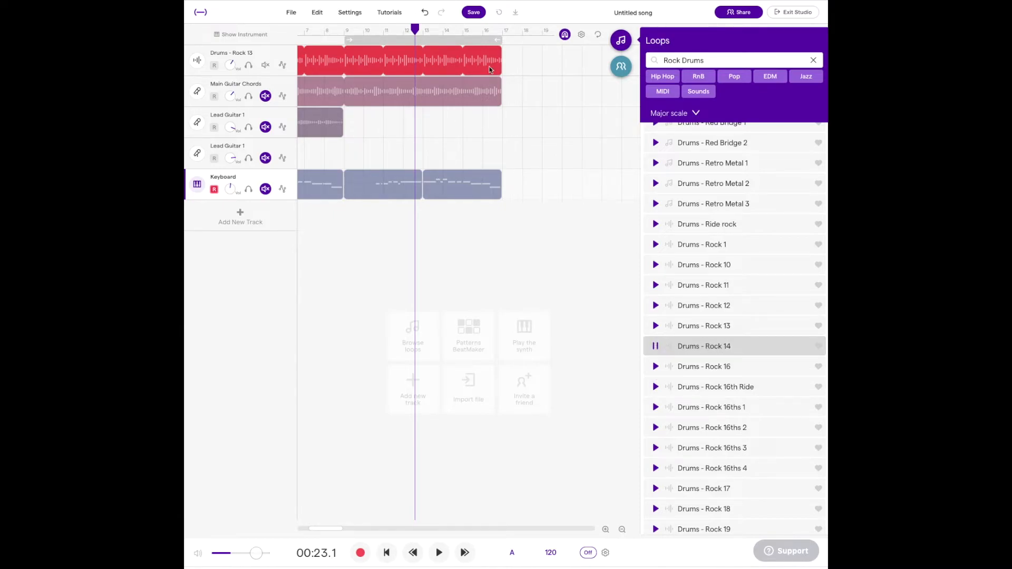
- Move the playhead to bar 17 and add the Drums - Rock 14 loop there on the drum track
left_click_drag(418, 35, 500, 35)
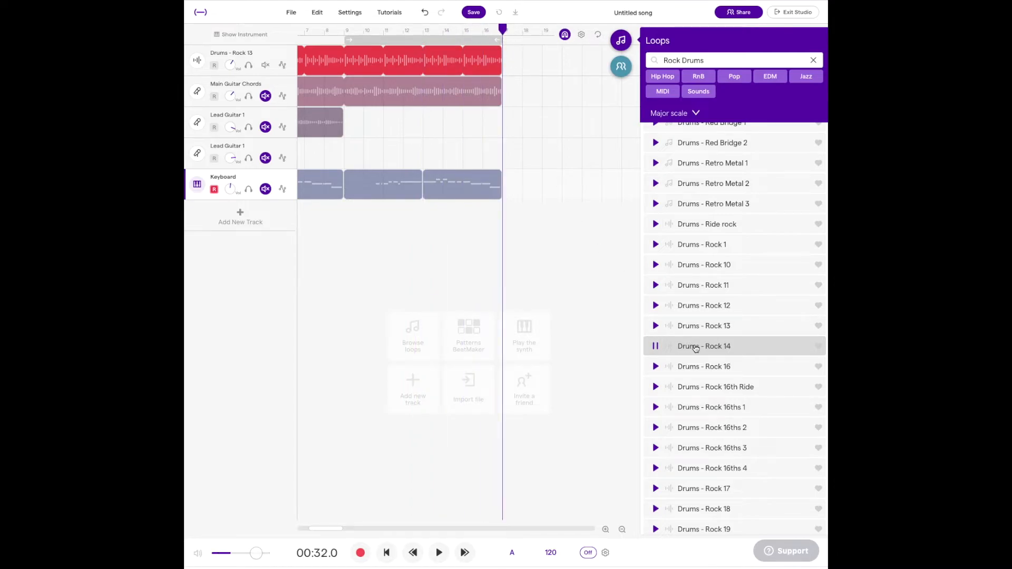
left_click_drag(696, 348, 510, 61)
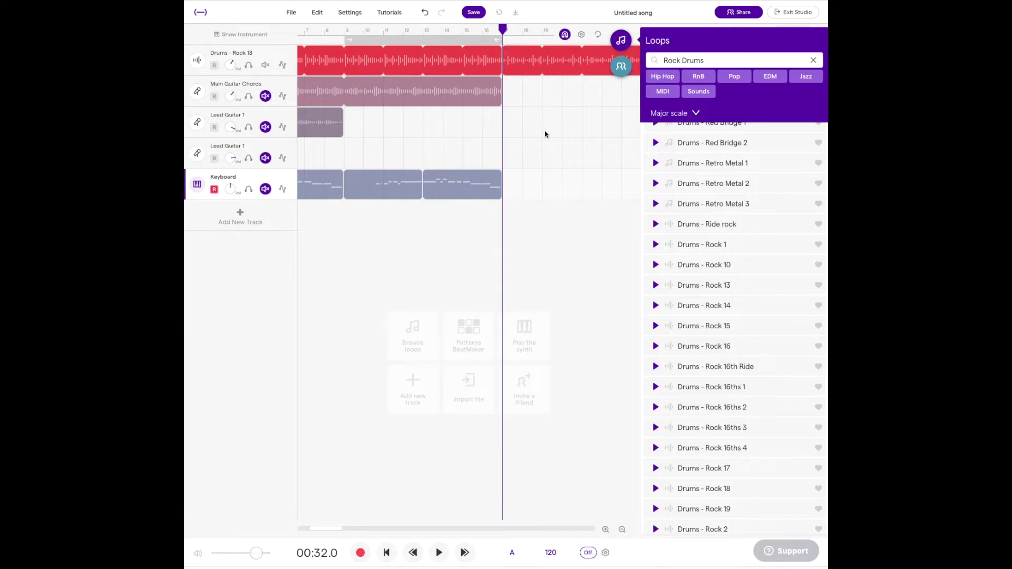
- Play the drum track across the transition at bar 17 with the loop cycle off, and stop near bar 21
scroll(546, 129, "right", 5)
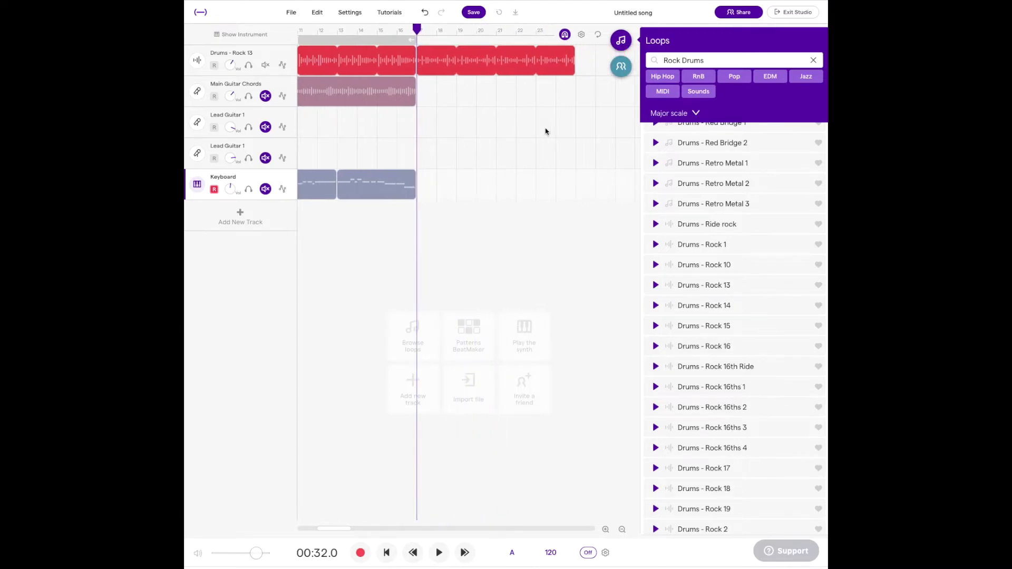
scroll(350, 39, "left", 2)
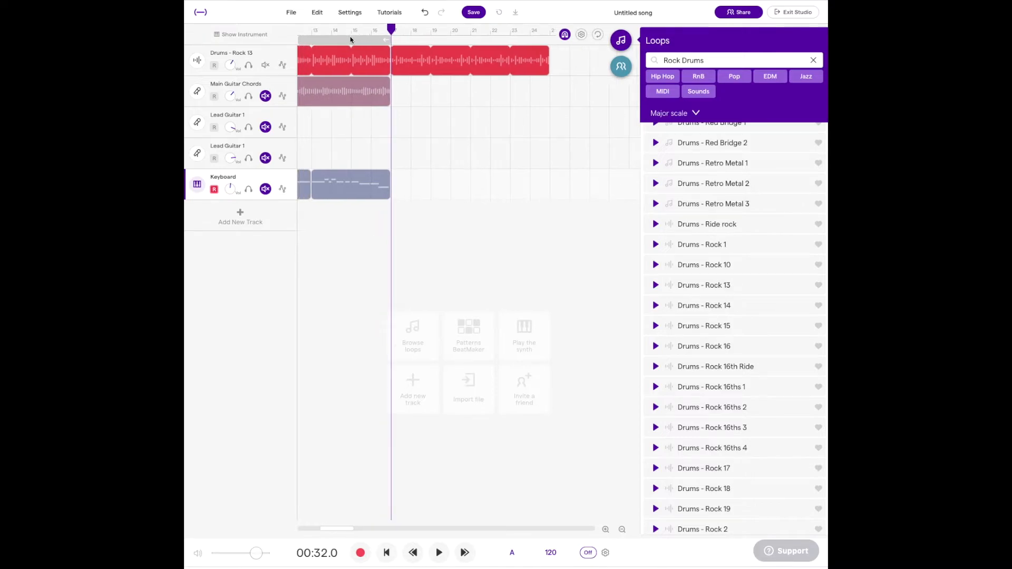
left_click(392, 40)
left_click(393, 33)
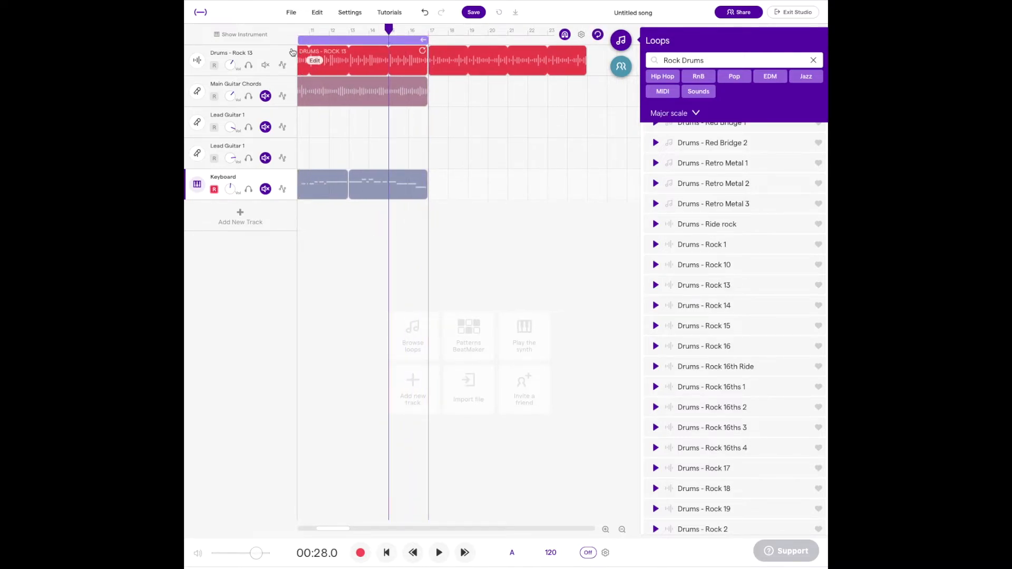
left_click(439, 553)
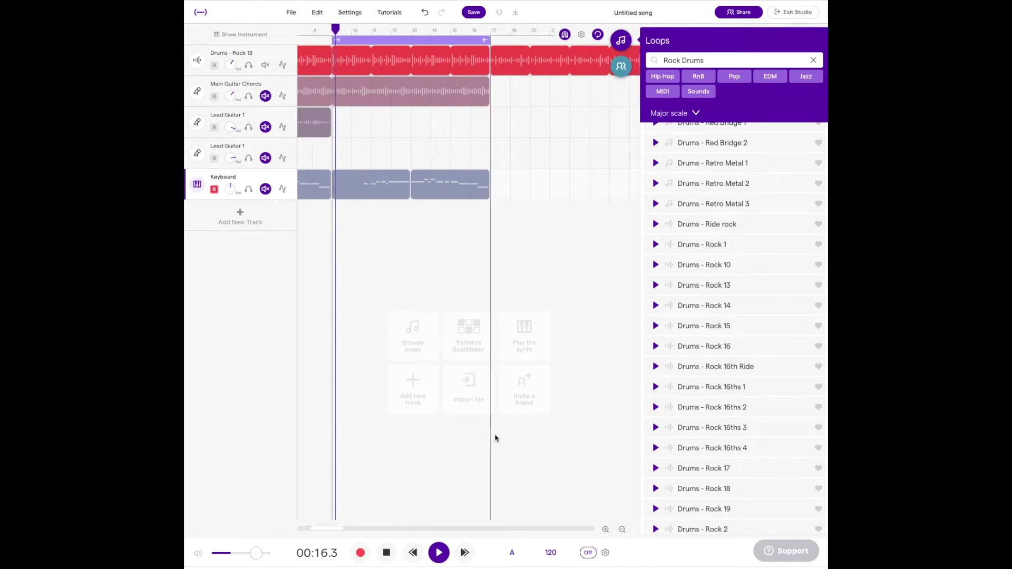
left_click(428, 40)
left_click(471, 32)
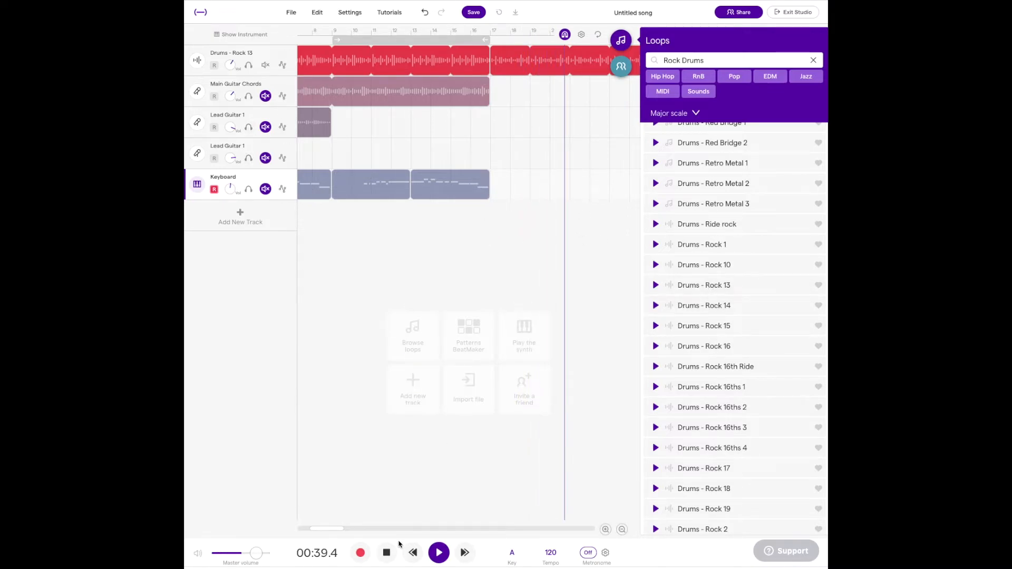
left_click(386, 552)
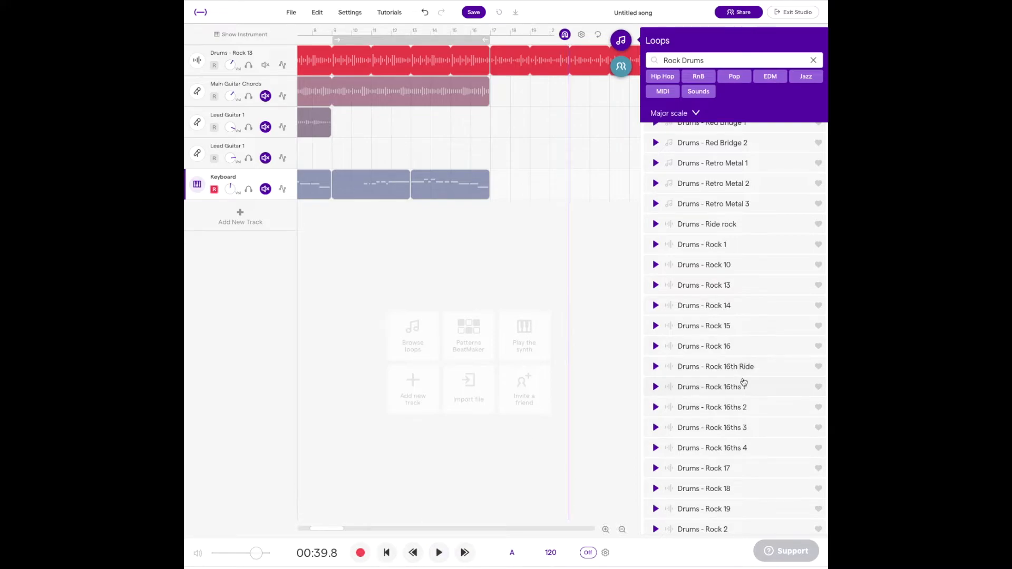
- Browse the rock drum loops for a fill and preview Drums - The Best 3 Fill
scroll(744, 381, "down", 4)
scroll(743, 196, "up", 7)
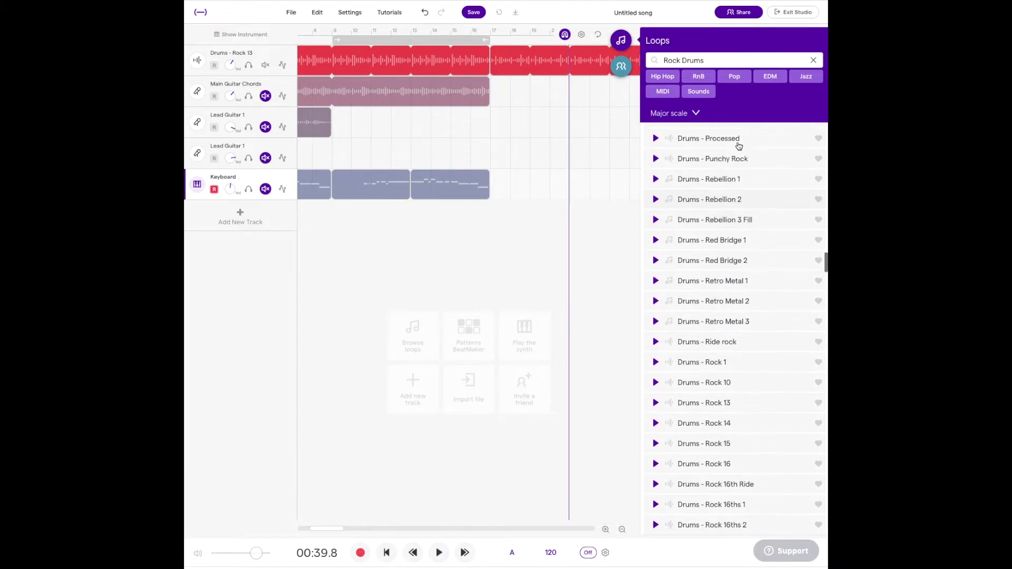
scroll(741, 364, "down", 5)
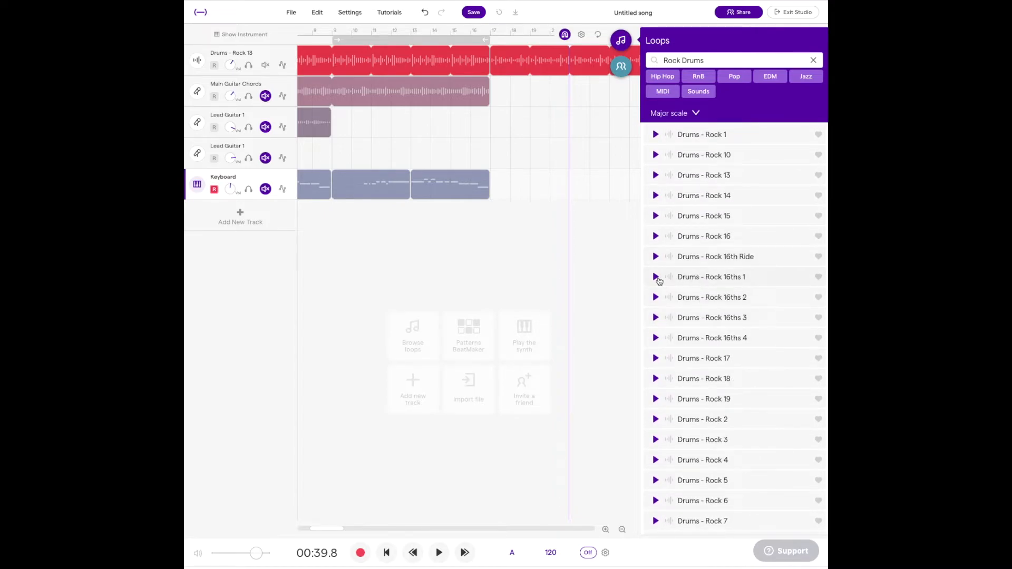
scroll(656, 317, "down", 5)
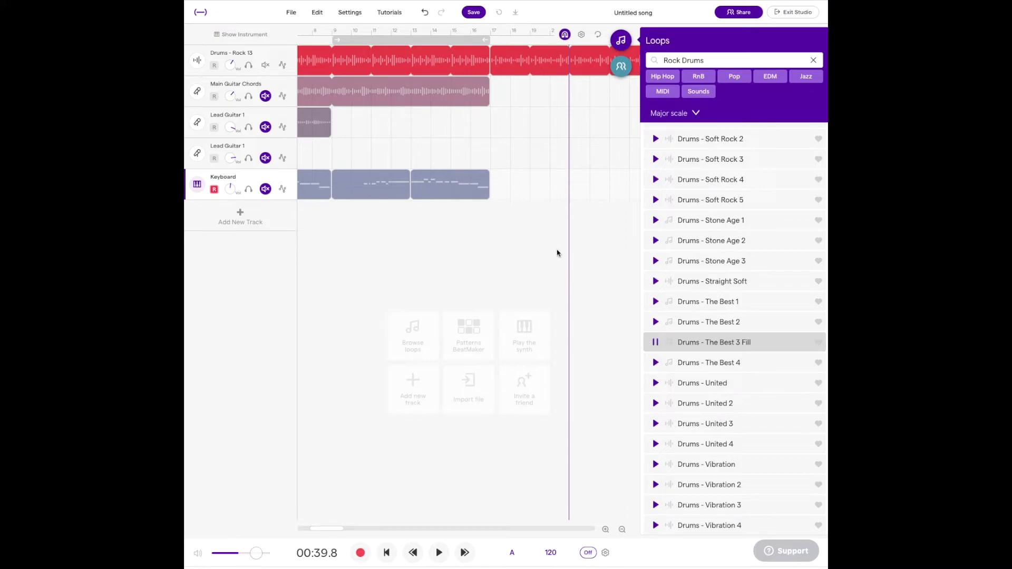
- Move the Drums - Rock 14 region from bar 17 to bar 21, leaving a gap for a fill
left_click(526, 63)
left_click_drag(551, 62, 620, 62)
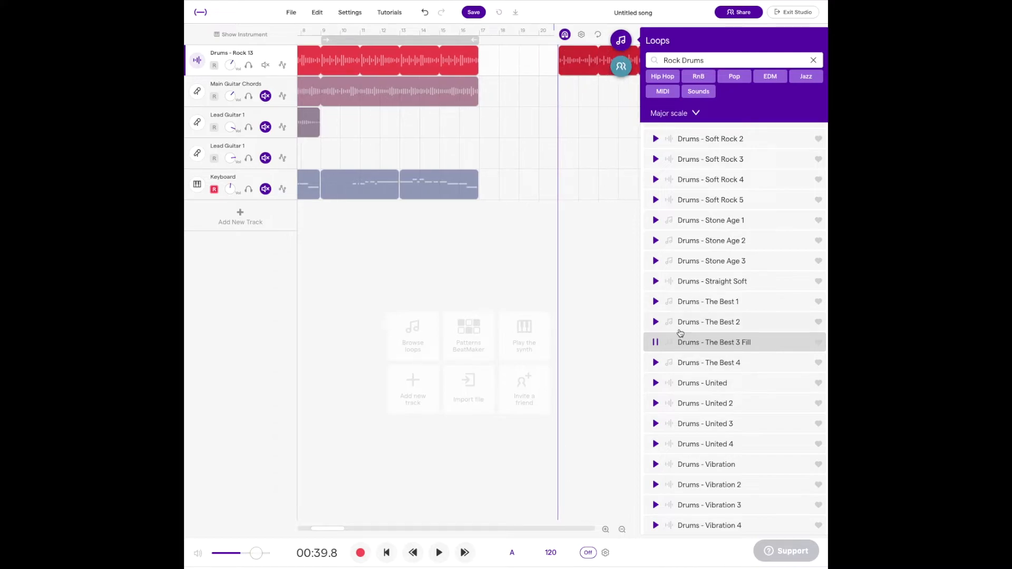
- Add the Drums - The Best 3 Fill loop on a new track and move its region to start at bar 12
double_click(685, 343)
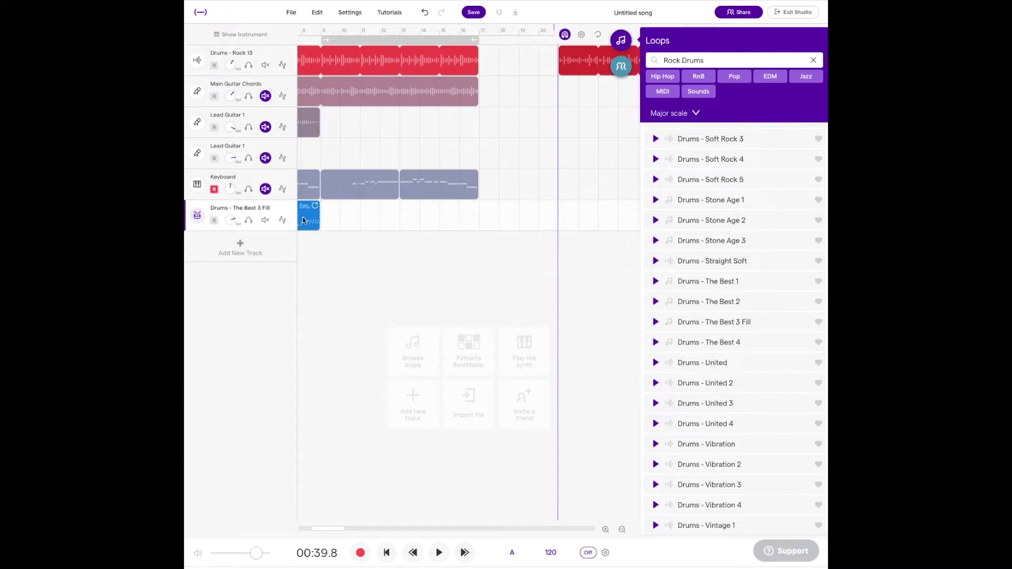
left_click_drag(310, 221, 562, 228)
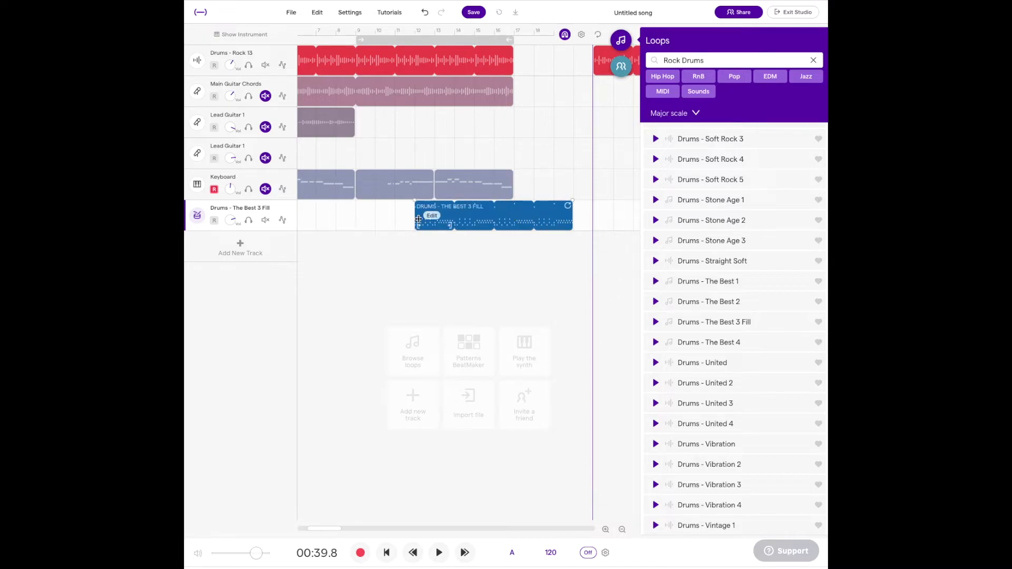
- Try trimming the start of the Drums - The Best 3 Fill region to bar 13, and undo it
mouse_move(432, 218)
left_mouse_down()
mouse_move(525, 224)
mouse_move(435, 221)
left_mouse_up()
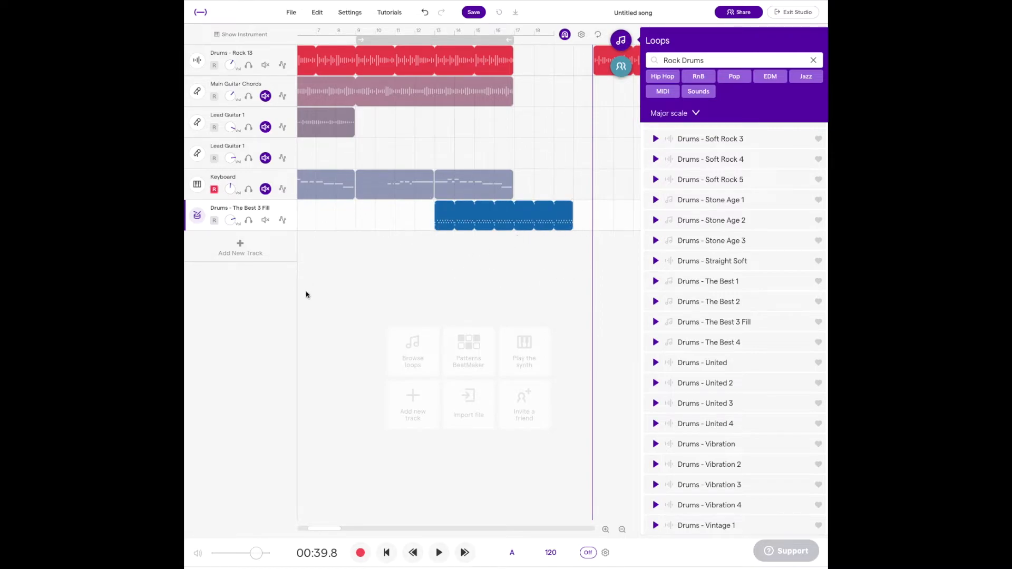
left_click(425, 12)
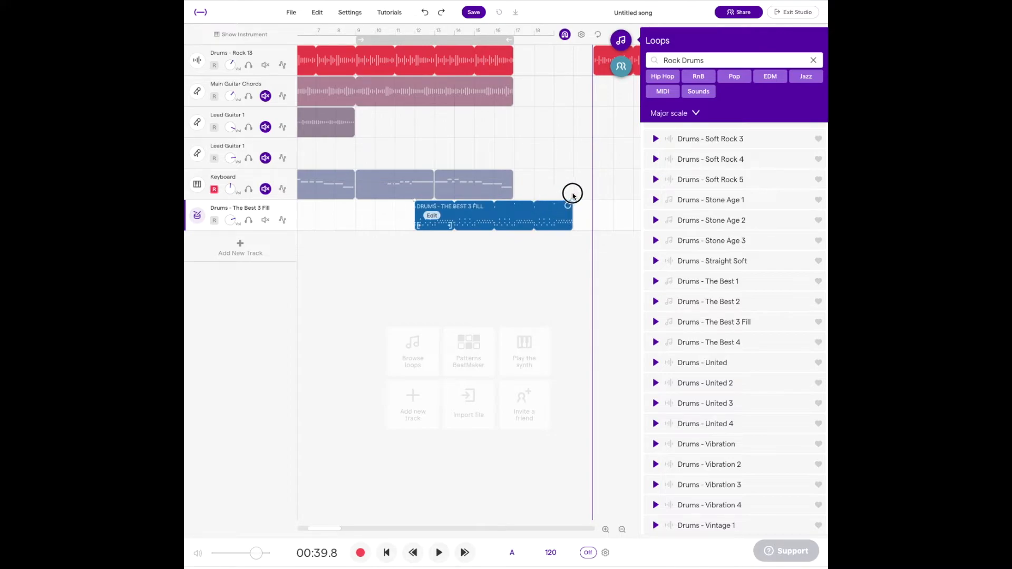
- Split the Drums - The Best 3 Fill region at bar 18
left_click_drag(574, 197, 573, 197)
right_click(462, 212)
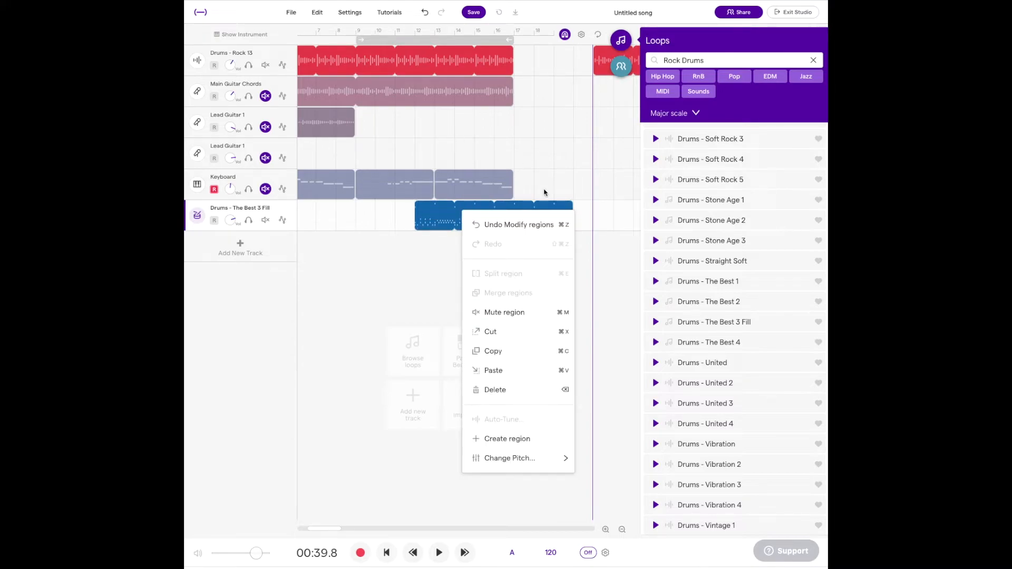
left_click(582, 82)
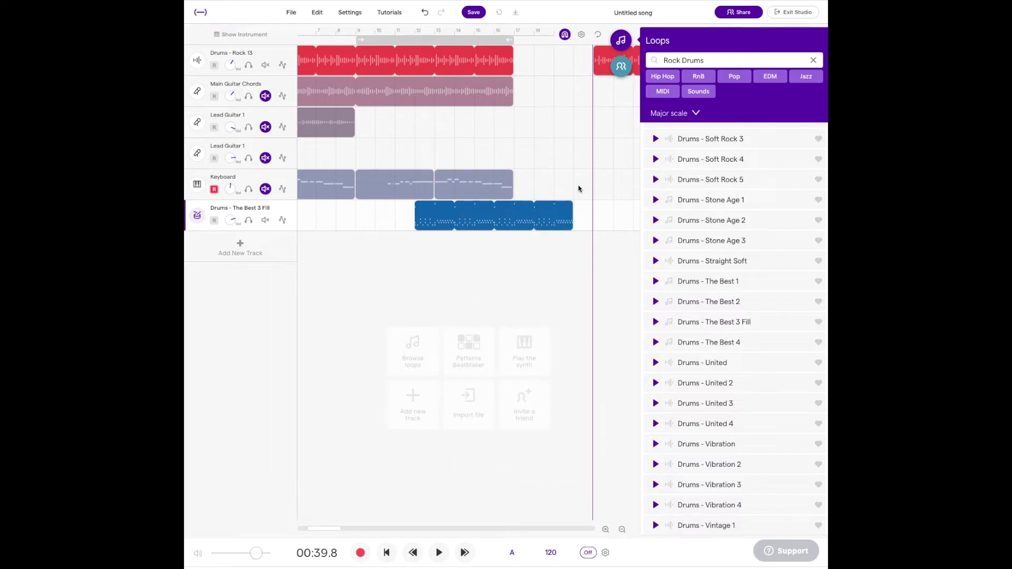
scroll(580, 188, "right", 3)
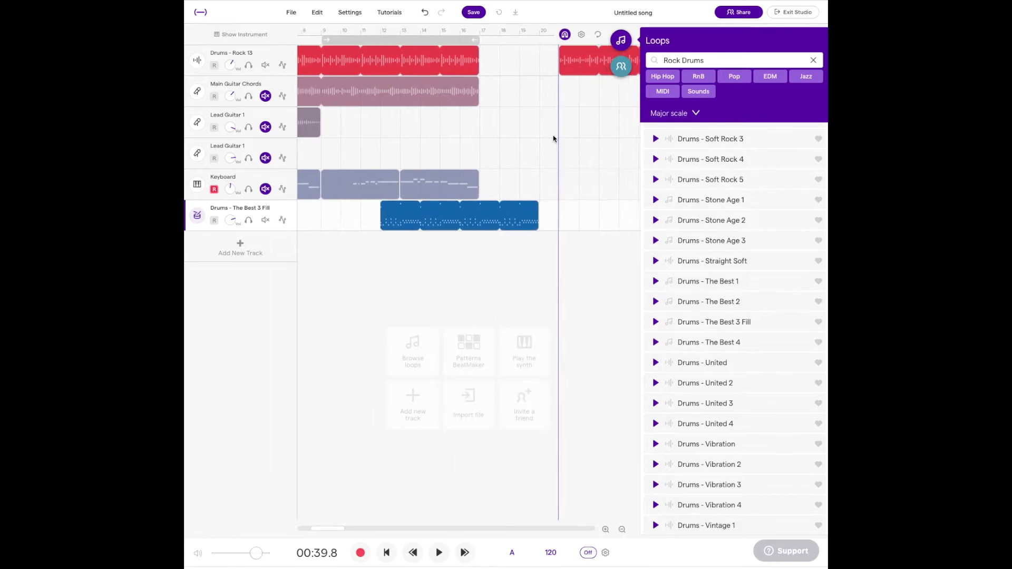
left_click_drag(524, 30, 474, 41)
right_click(472, 221)
left_click(512, 285)
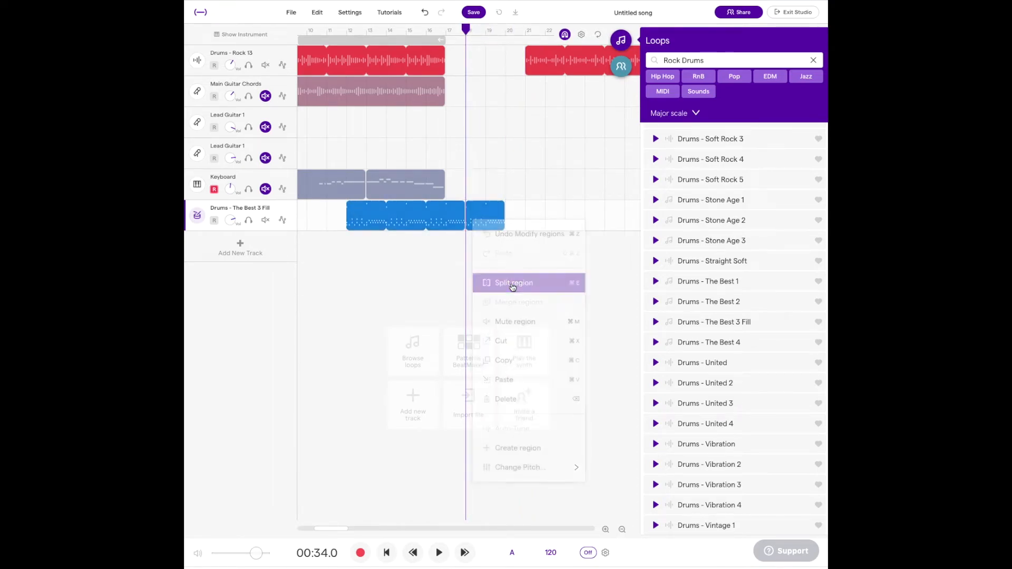
- Delete the fill's part before bar 18, and move the remaining piece to bar 17 and the Drums - Rock 14 region to bar 19
mouse_move(486, 222)
left_mouse_down()
mouse_move(505, 191)
mouse_move(485, 230)
mouse_move(465, 186)
mouse_move(480, 184)
mouse_move(472, 215)
left_mouse_up()
left_click(442, 226)
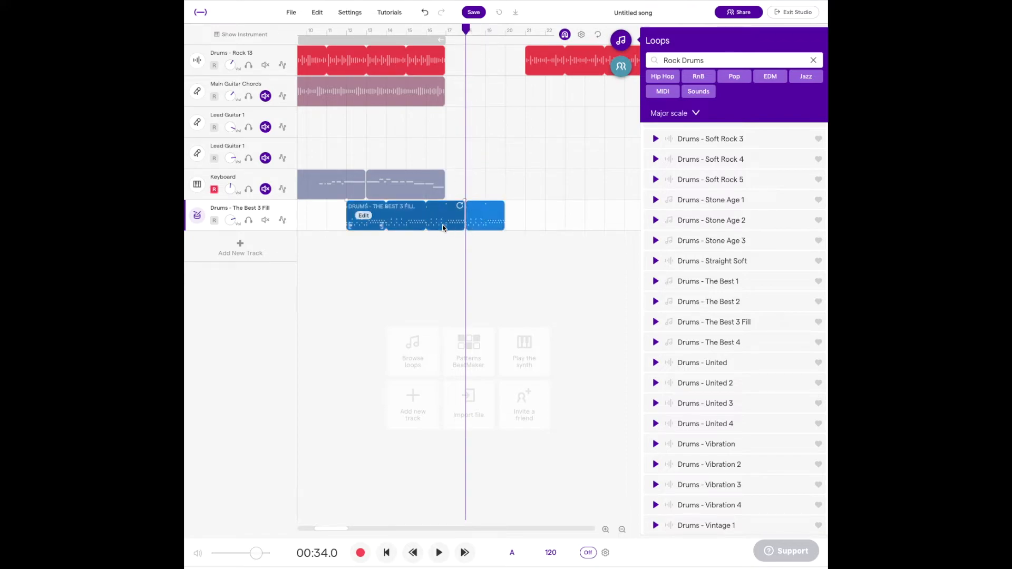
key("Delete")
left_click_drag(483, 220, 463, 224)
left_click_drag(562, 64, 523, 67)
- Play the transition from bar 16 with cycling off and lower the volume of the Drums - The Best 3 Fill track
left_click(423, 41)
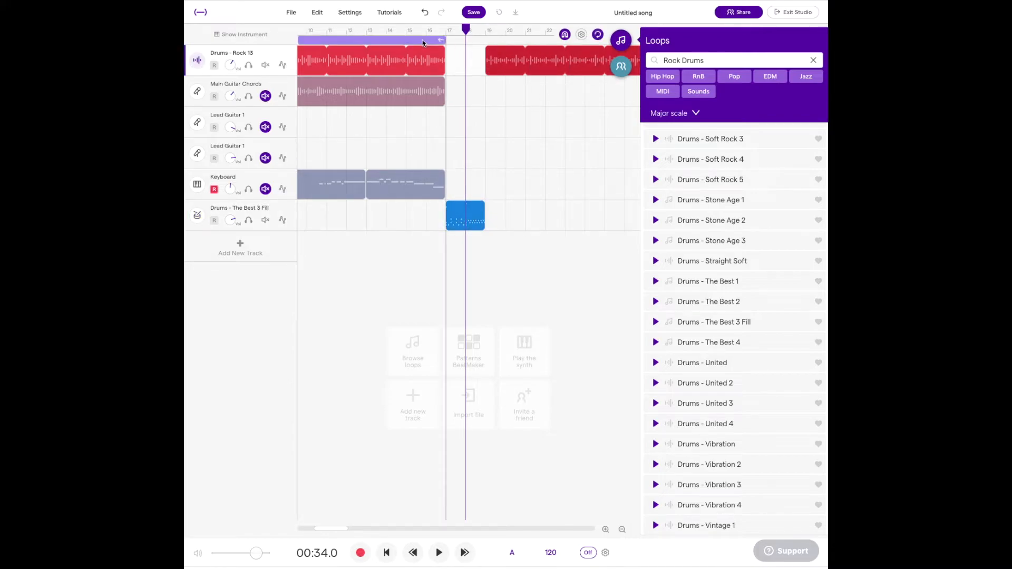
left_click(418, 42)
left_click(416, 34)
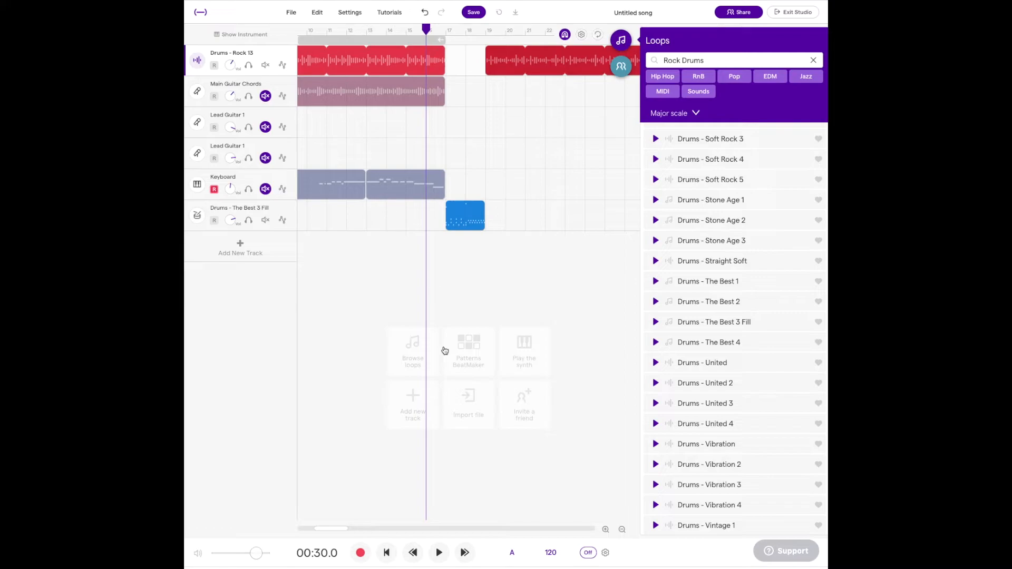
key("space")
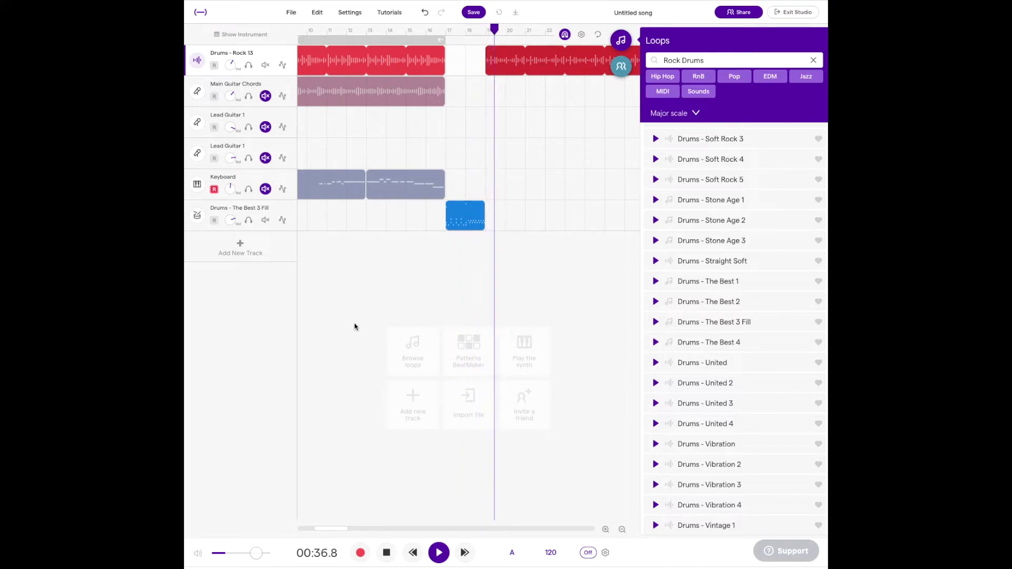
left_click_drag(236, 220, 226, 243)
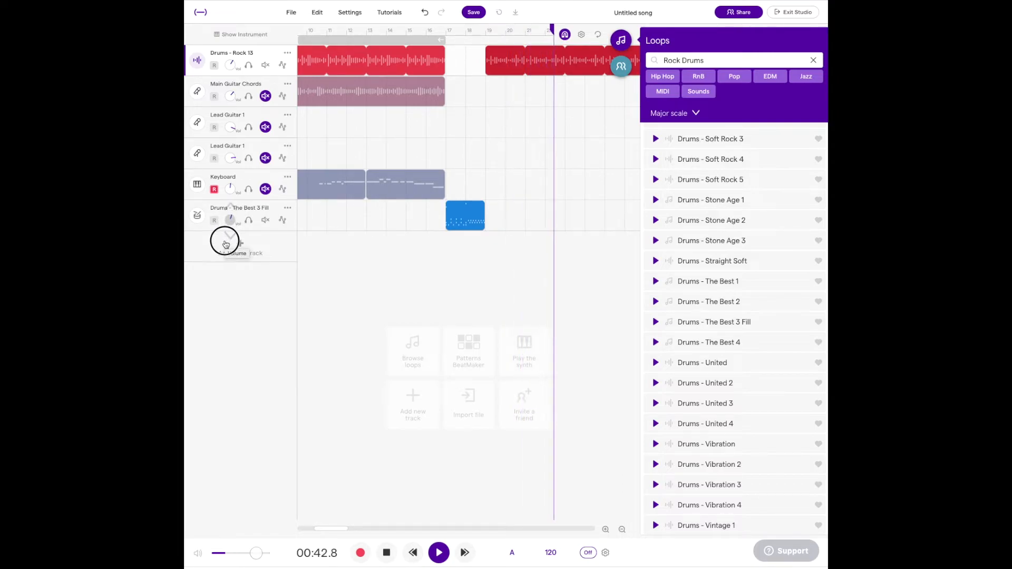
left_click(448, 203)
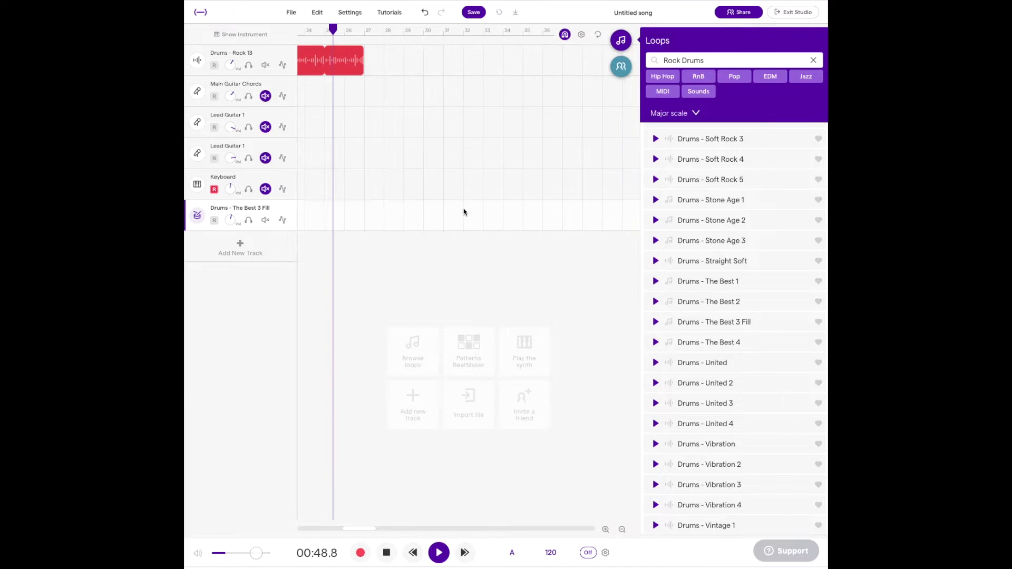
- Replay the transition through the drum fill from bar 16 and again from bar 15 to judge the fill's length and volume
scroll(440, 262, "left", 2)
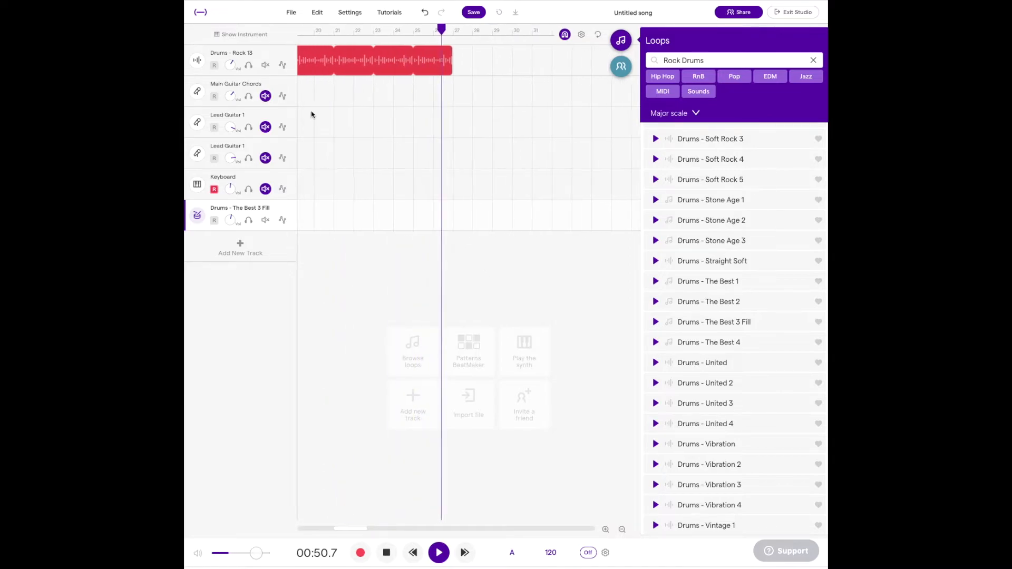
scroll(311, 115, "left", 2)
scroll(359, 217, "left", 1)
left_click(358, 217)
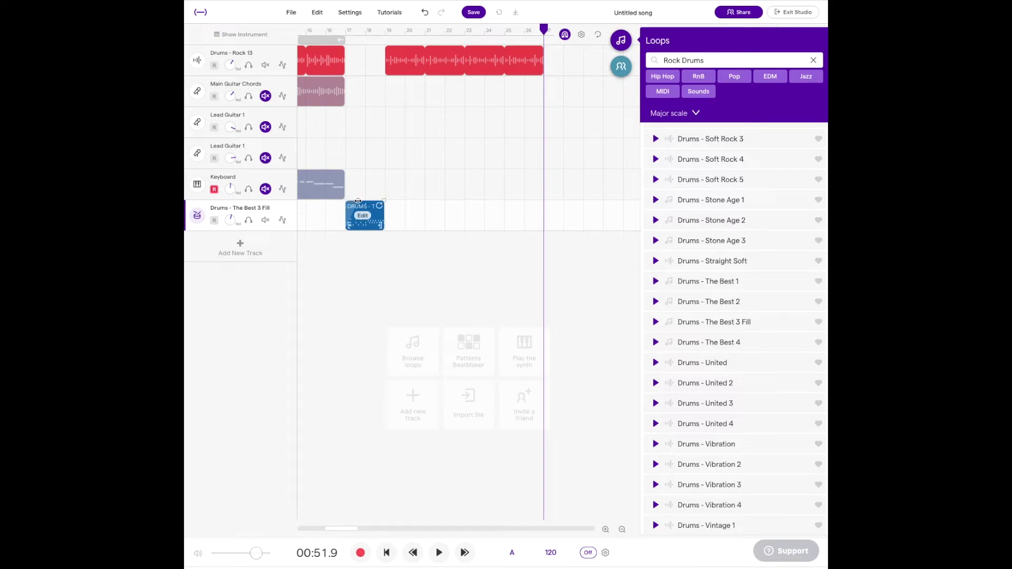
scroll(335, 47, "left", 2)
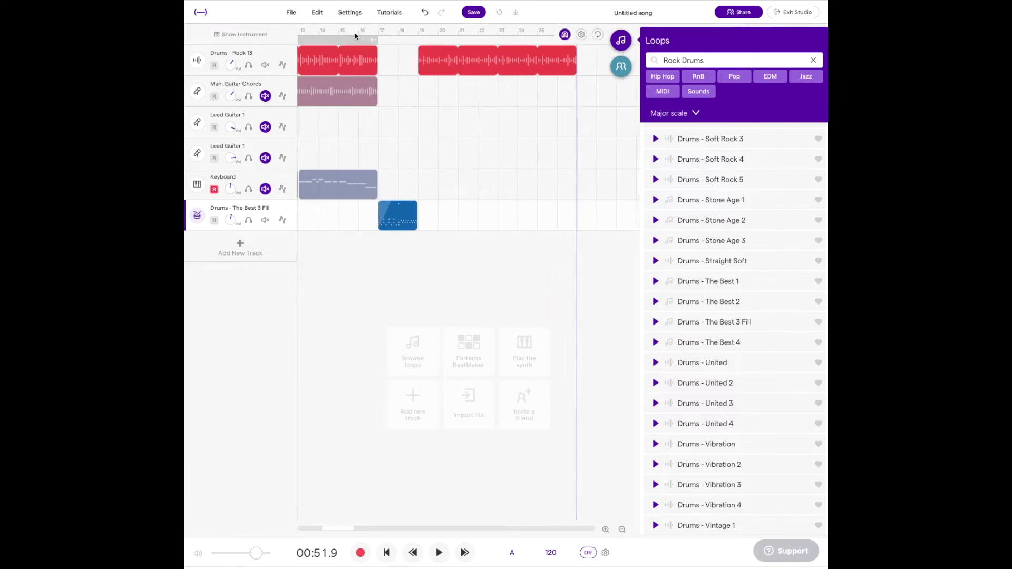
left_click(359, 40)
left_click(363, 32)
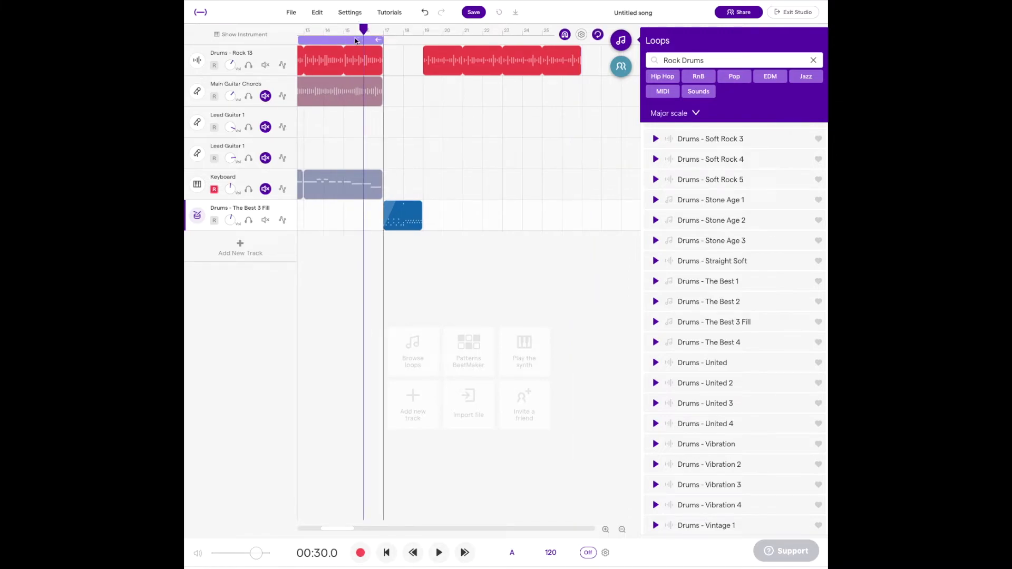
left_click(356, 41)
key("space")
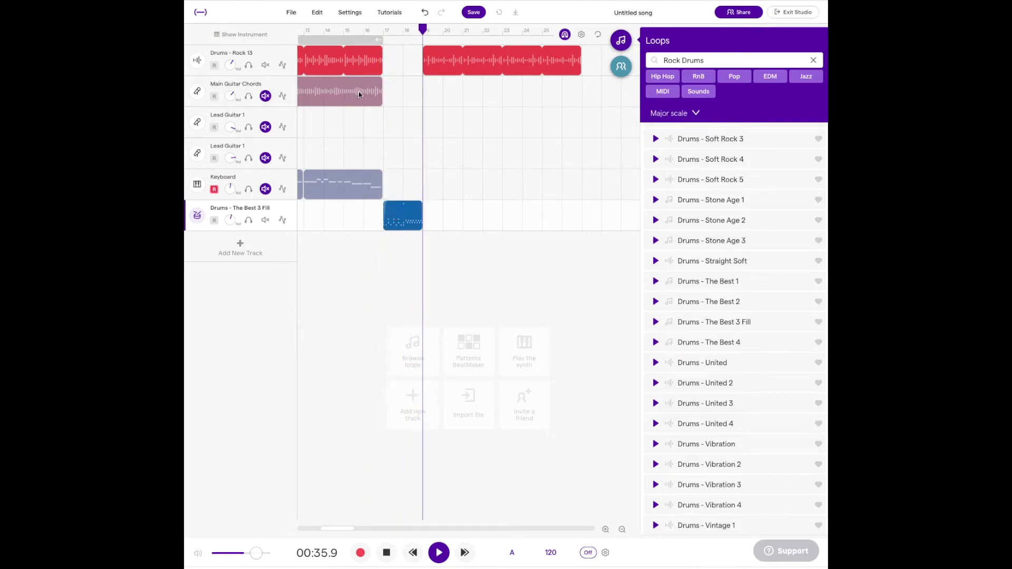
left_click(343, 30)
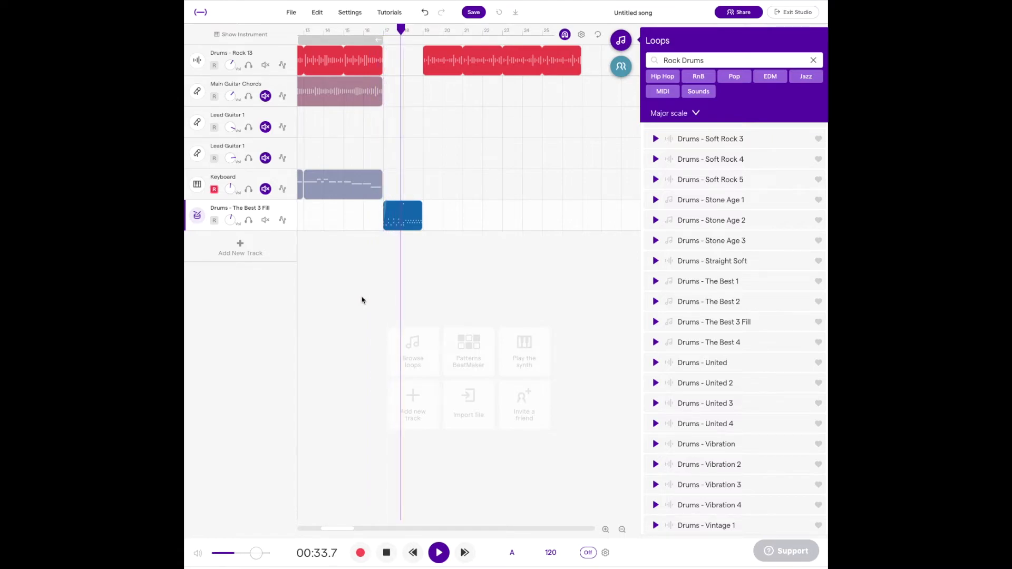
left_click(397, 220)
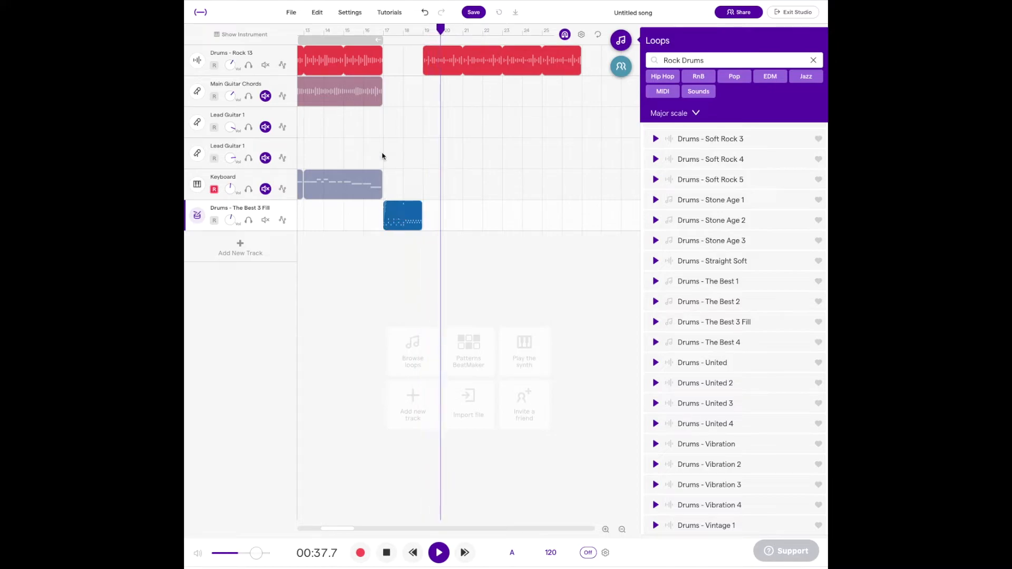
left_click(392, 555)
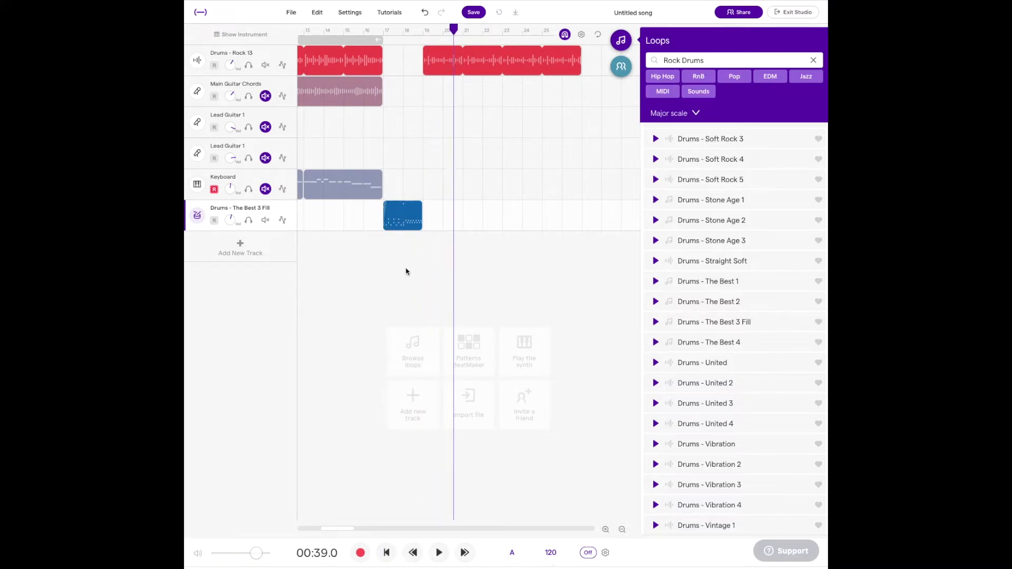
- Split the two-bar drum fill region at bar 18 and delete its first half
left_click(404, 32)
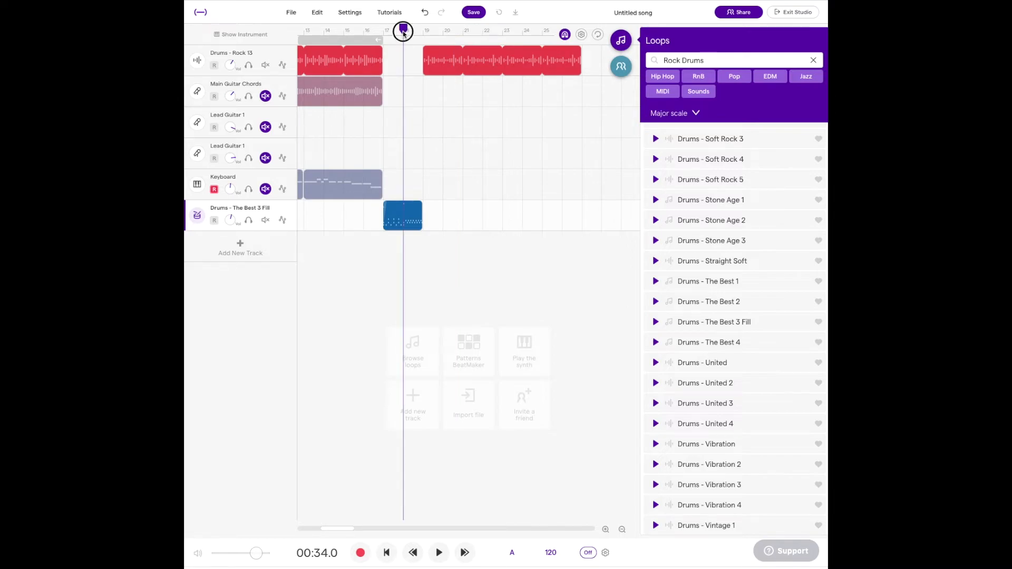
left_click(401, 227)
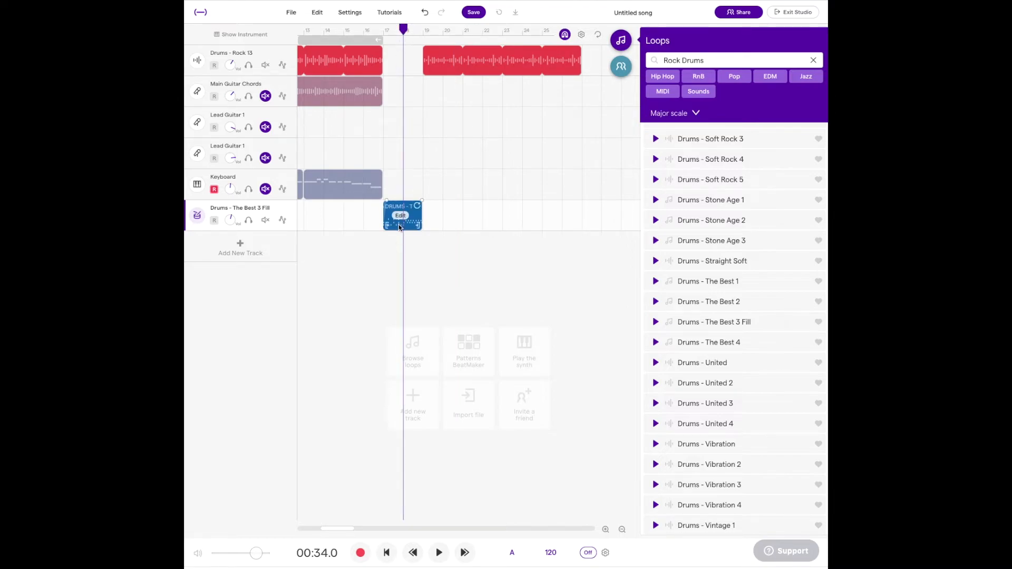
key("super+t")
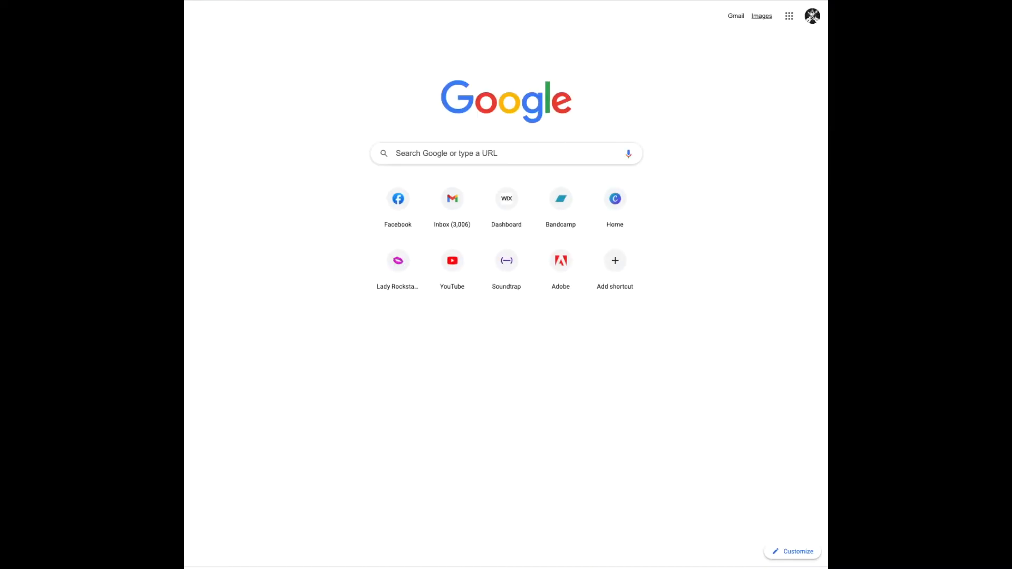
key("super+w")
right_click(410, 208)
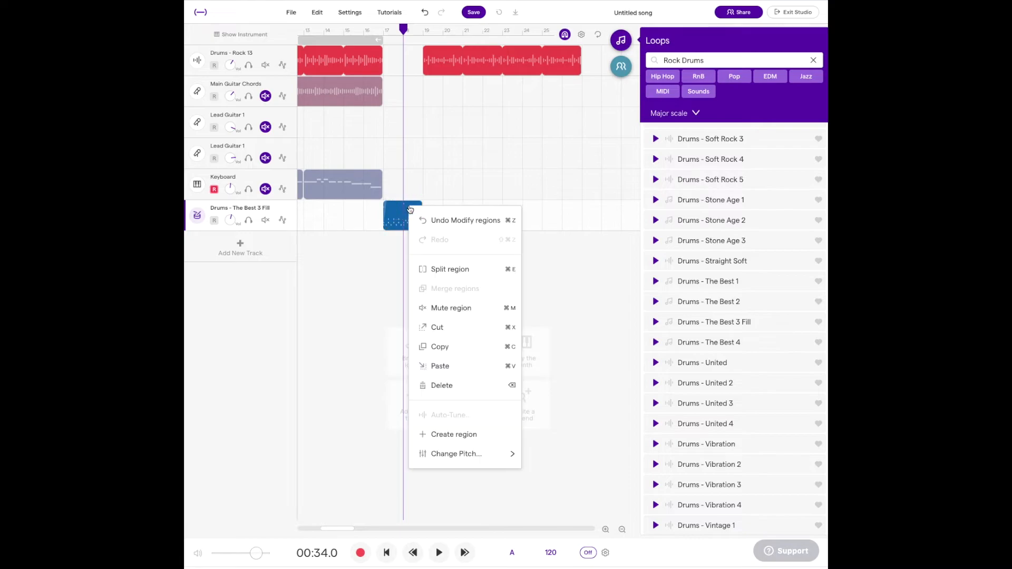
left_click(440, 268)
left_click(395, 217)
key("Delete")
- Move the remaining one-bar fill to bar 17 and the Drums - Rock 14 region to bar 18
left_click_drag(411, 211, 396, 105)
left_click(478, 64)
left_click_drag(478, 64, 458, 64)
- Play the song from bar 15 through the shortened drum fill into the new drum section
left_click(346, 42)
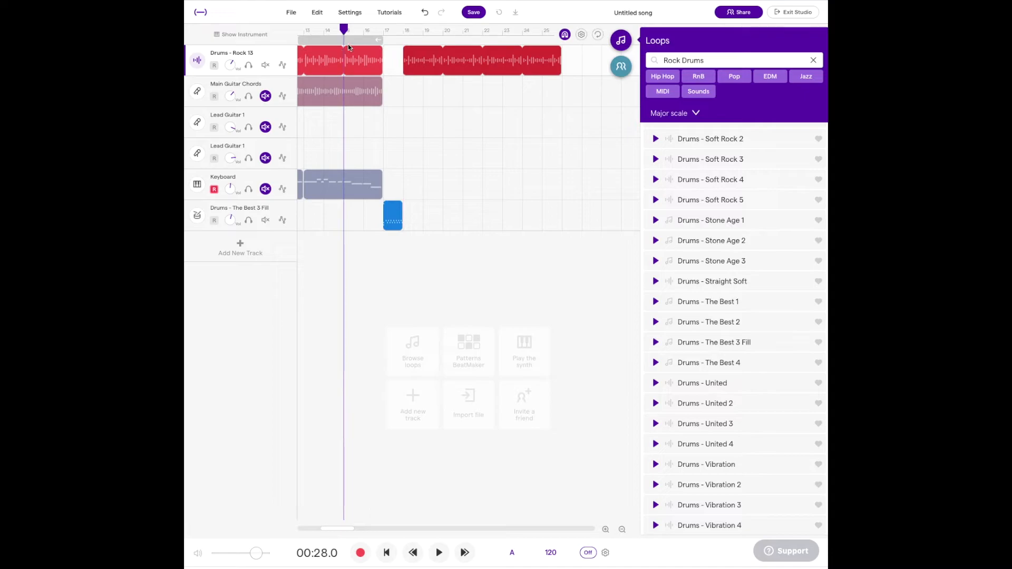
left_click(440, 553)
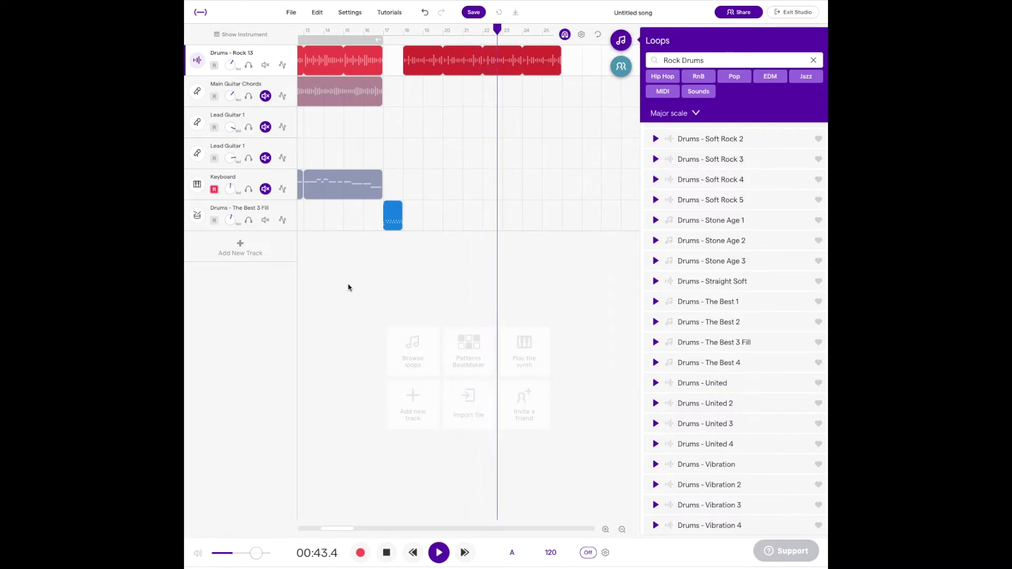
left_click(387, 553)
left_click(237, 253)
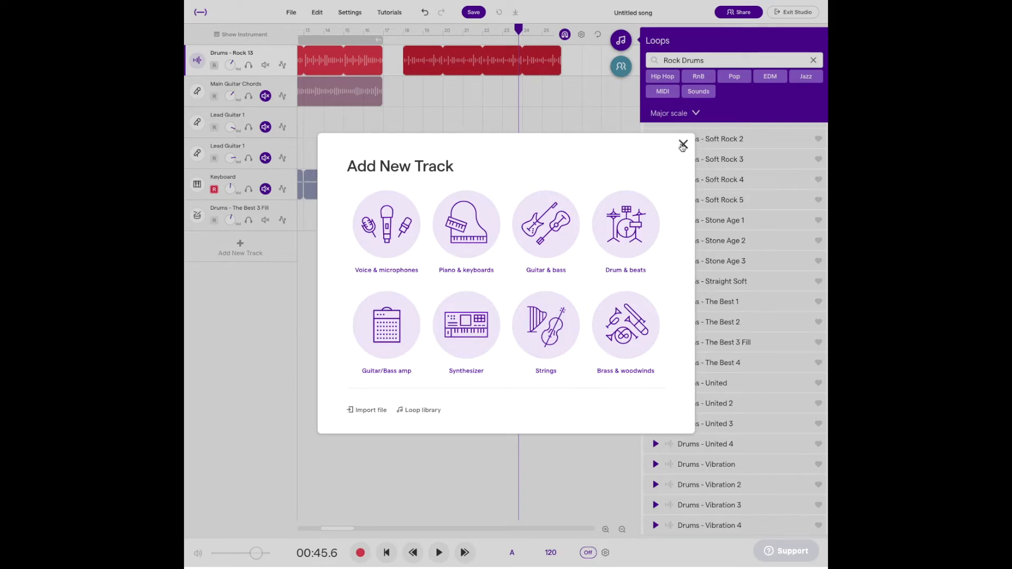
left_click(683, 145)
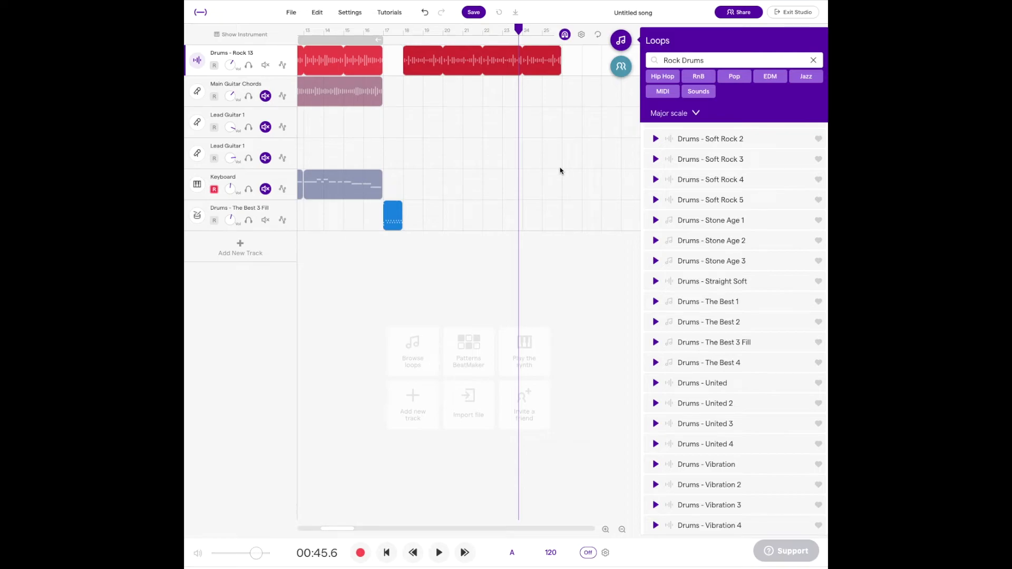
- Place the playhead at bar 17 and move the cycle range to bars 17–25 over the new drum section
scroll(560, 170, "down", 5)
scroll(429, 82, "left", 3)
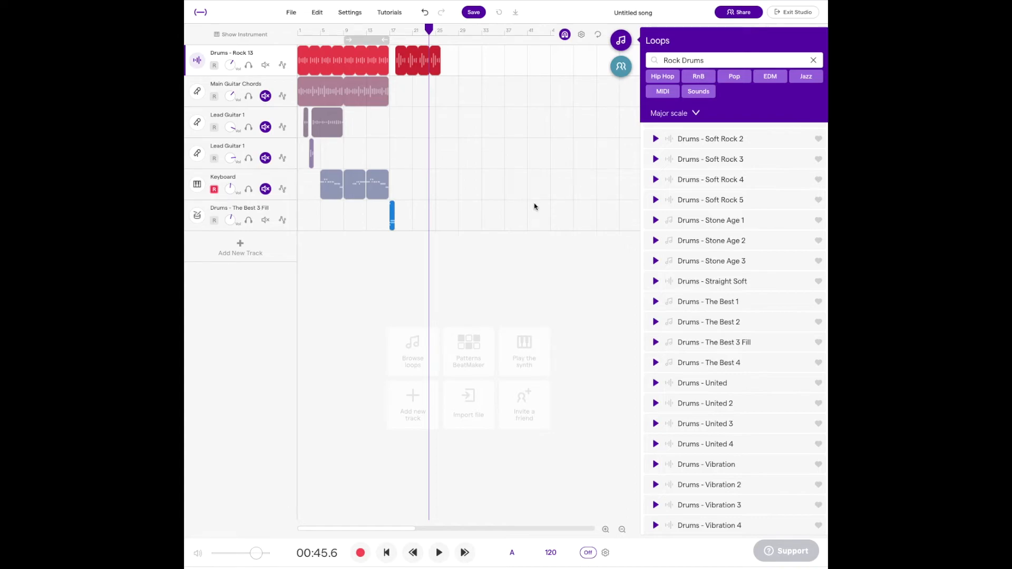
left_click(396, 32)
left_click_drag(378, 42, 430, 41)
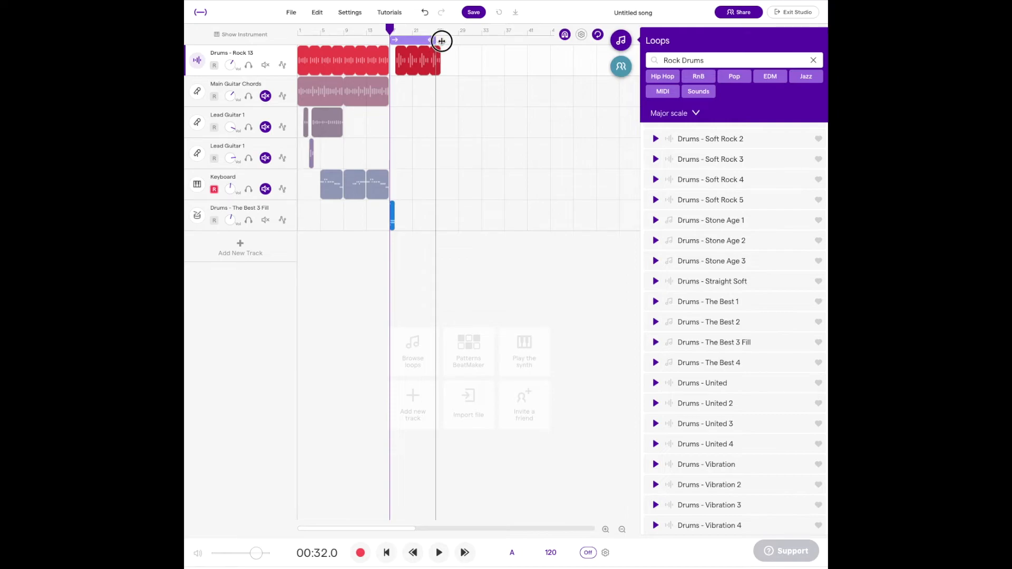
- Extend the Drums - Rock 14 region by one bar so it ends at bar 27
scroll(456, 73, "up", 3)
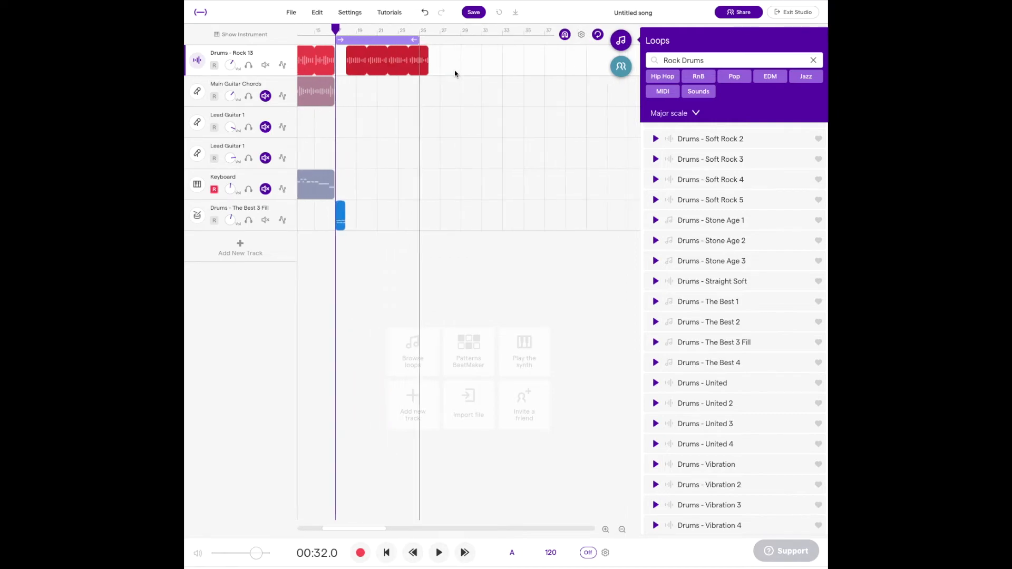
scroll(453, 75, "up", 2)
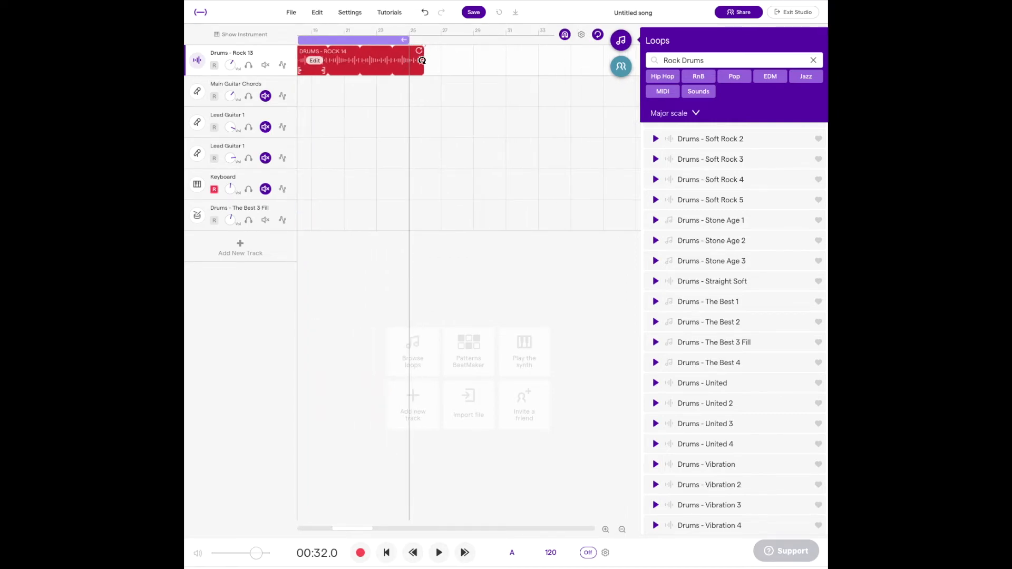
left_click_drag(420, 55, 432, 53)
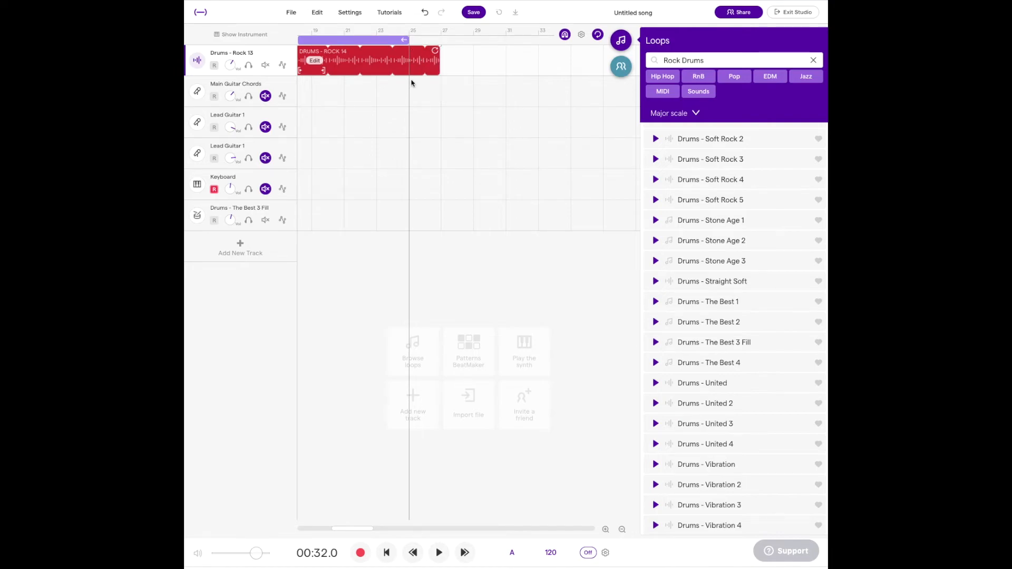
- Set the cycle range to run from bar 17 to bar 27 and play back the looped section
left_click_drag(357, 43, 397, 42)
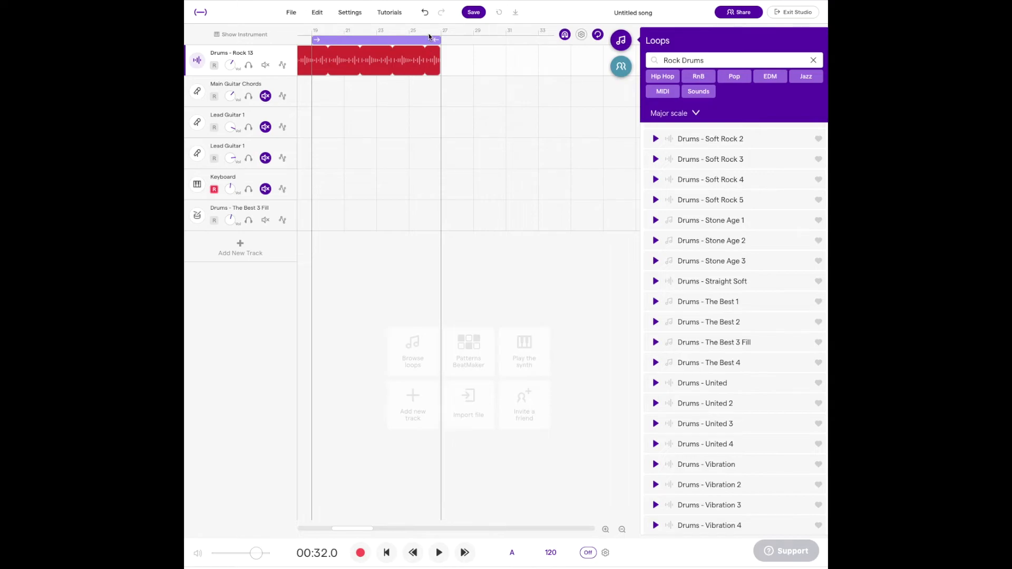
scroll(429, 40, "down", 5)
mouse_move(363, 39)
left_mouse_down()
mouse_move(378, 38)
mouse_move(359, 39)
left_mouse_up()
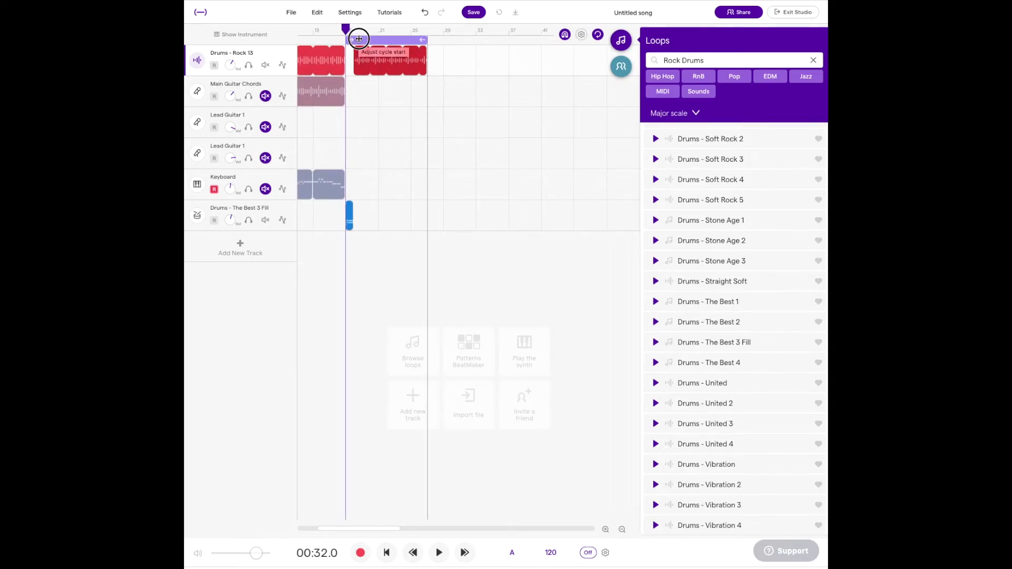
left_click(439, 553)
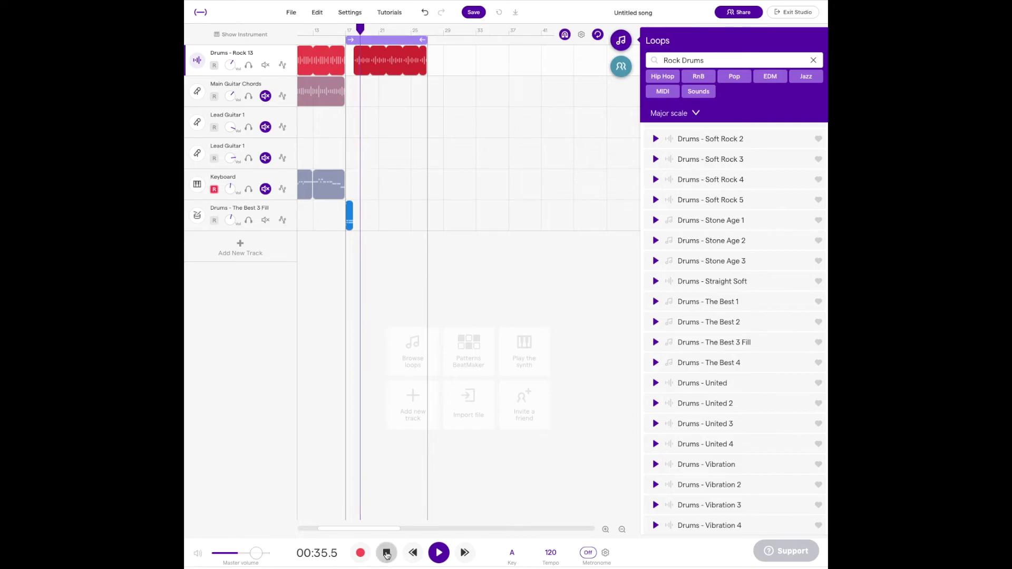
left_click(386, 553)
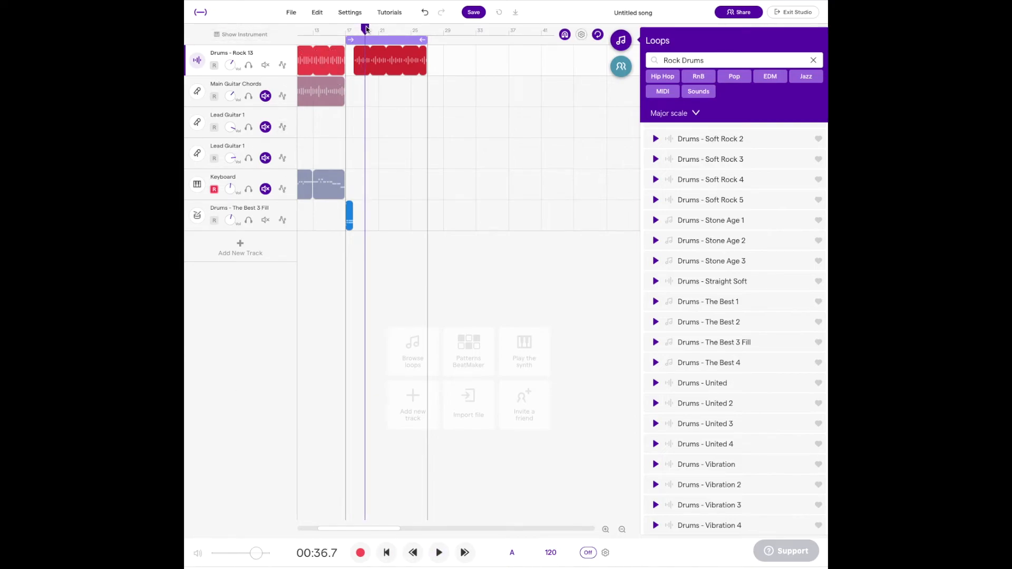
- Add a Voice & microphones track and select the device below the headphone port in the system sound settings, returning to the song
left_click(252, 252)
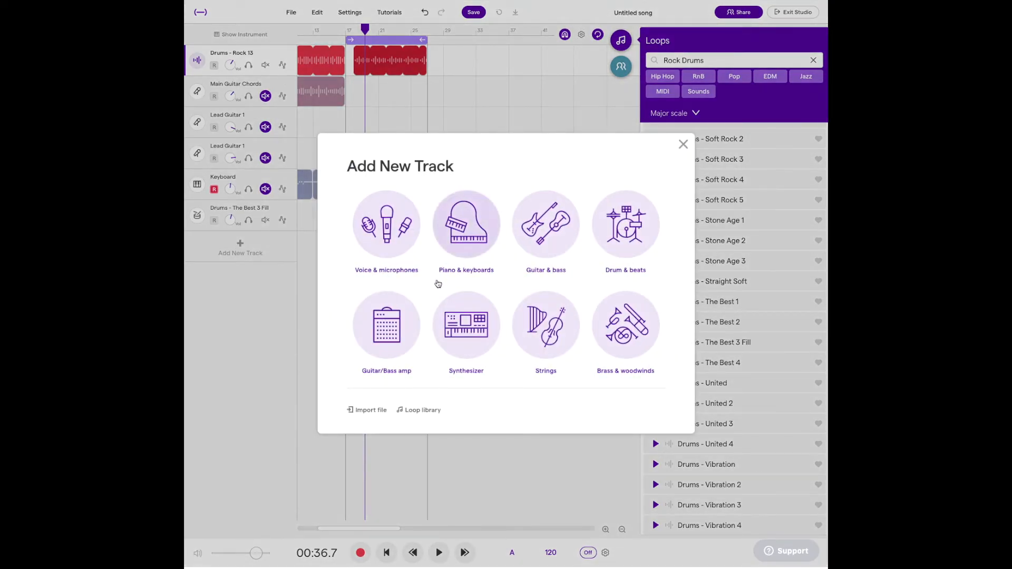
left_click(387, 242)
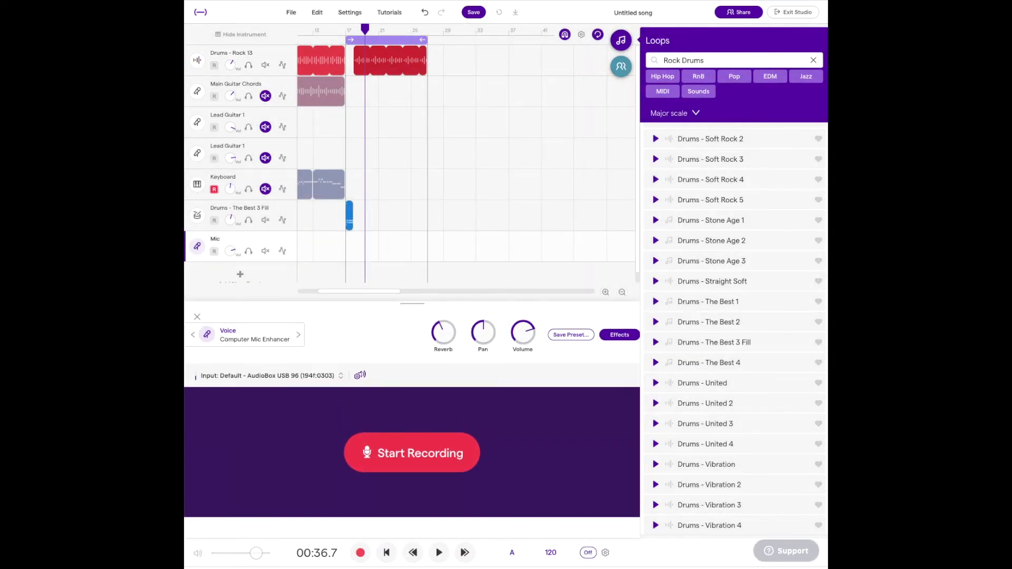
key("super+Tab")
left_click(210, 254)
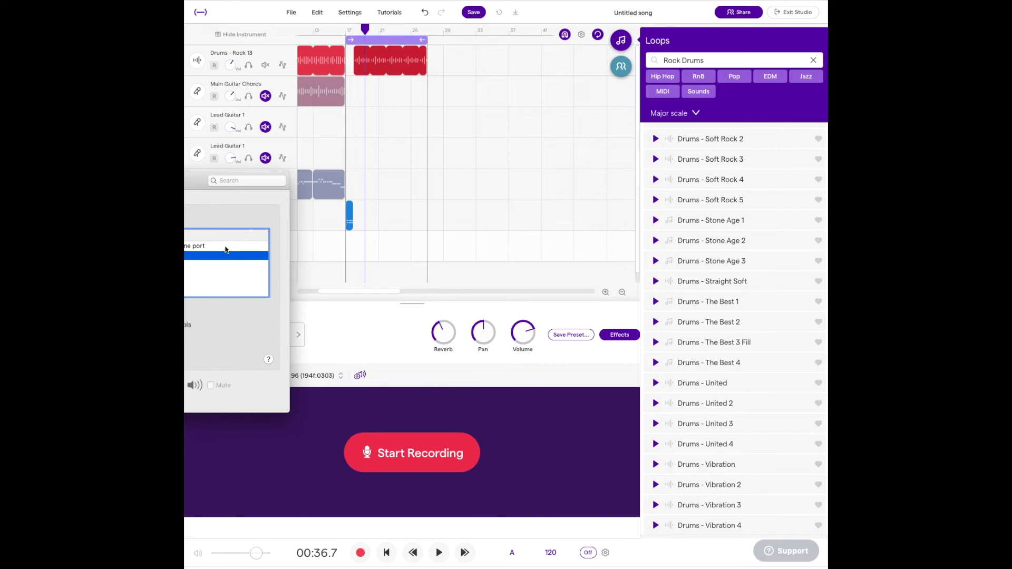
left_click(518, 434)
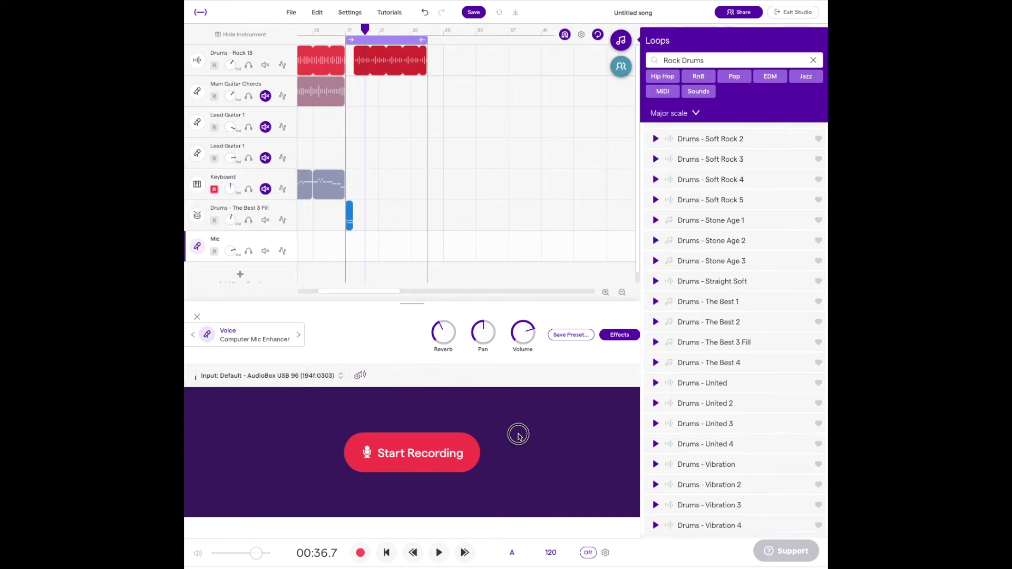
- Record a take on the Mic track from bar 17 to bar 27 with the metronome on
left_click(411, 452)
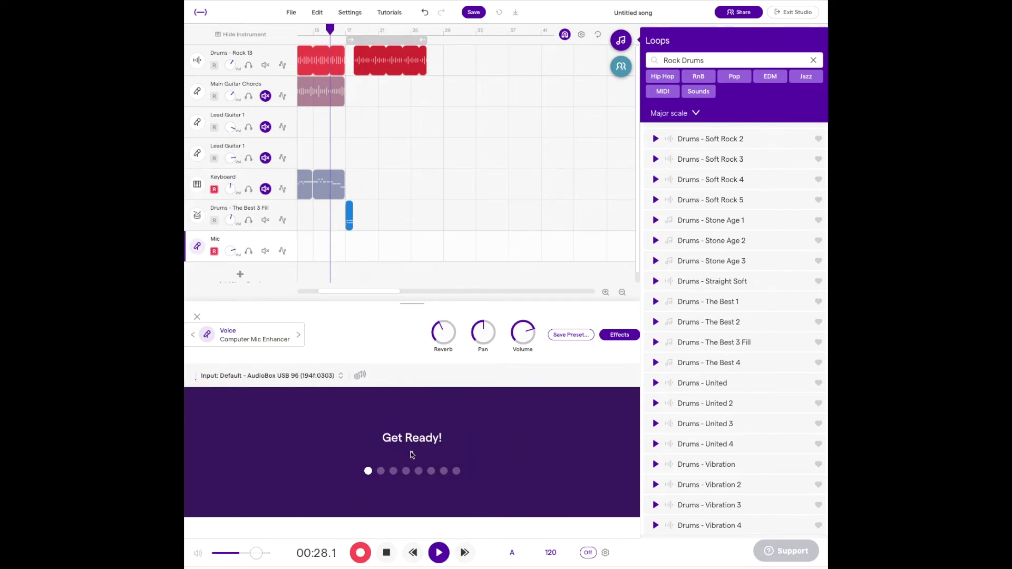
left_click(588, 554)
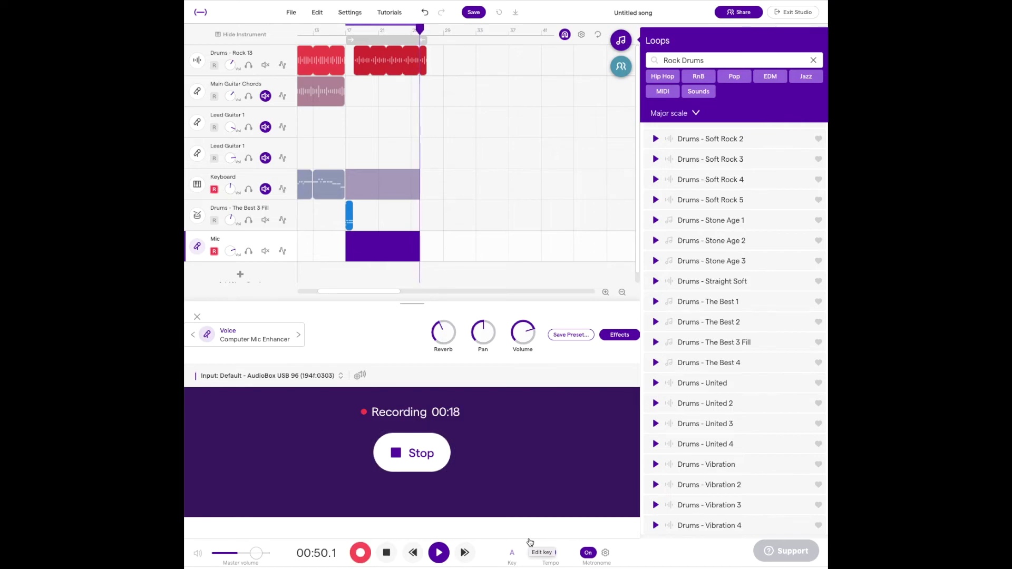
key("space")
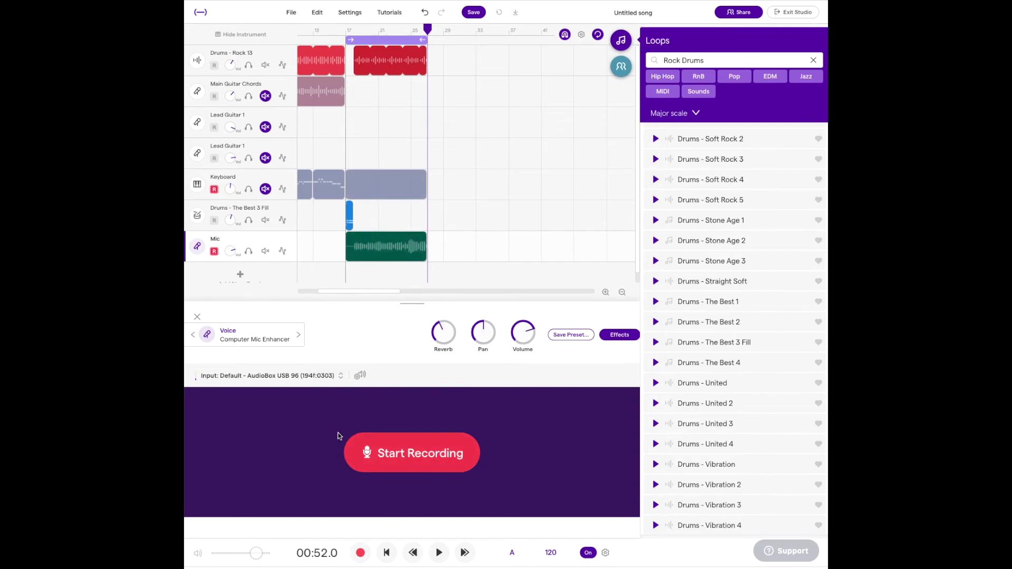
- Turn off cycling and play the Mic recording from bar 17 with the metronome off
left_click(345, 37)
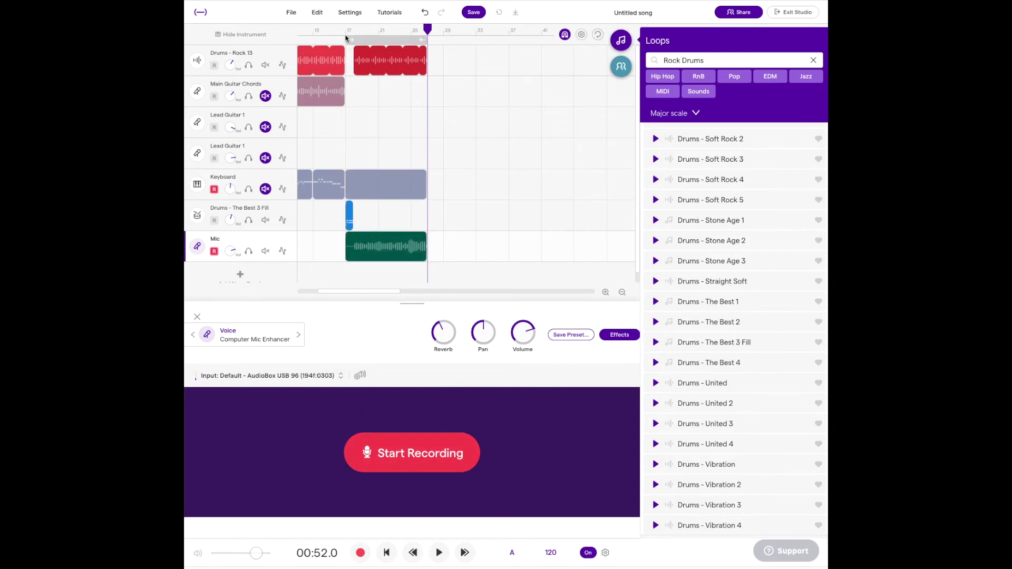
left_click(340, 37)
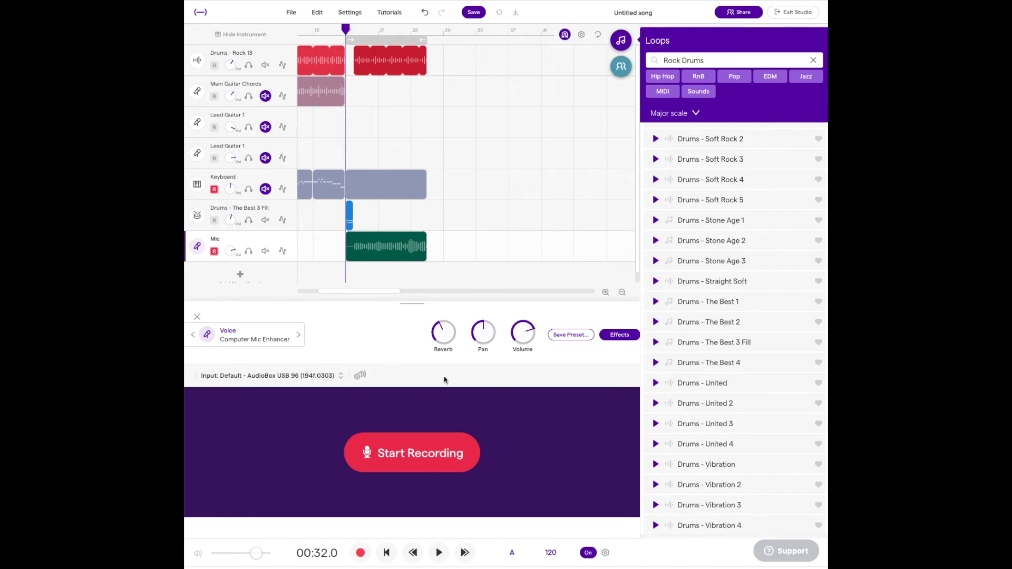
left_click(448, 554)
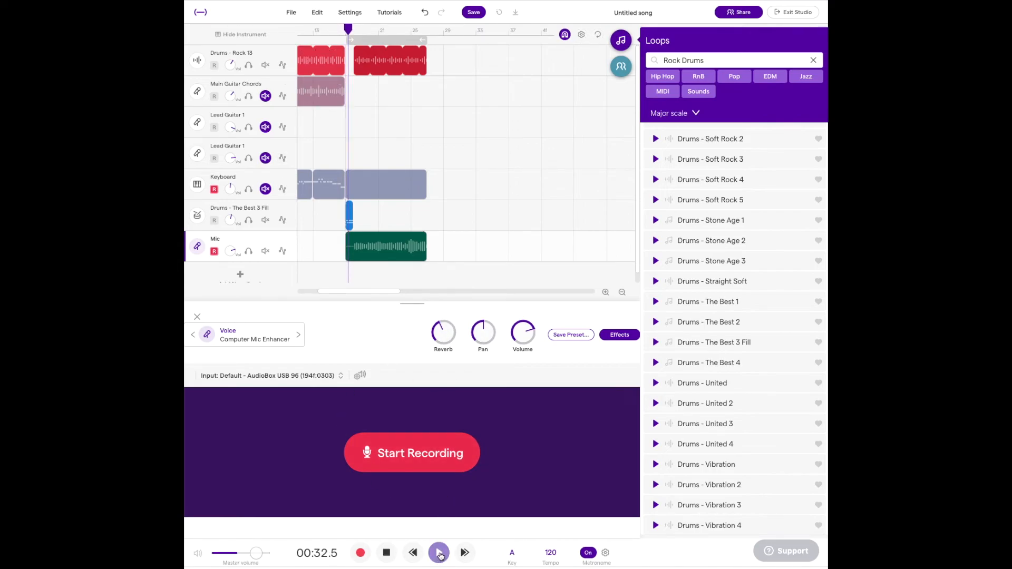
left_click(589, 552)
- Switch the system sound device to the headphone port and replay the new section from bar 17
key("super+Tab")
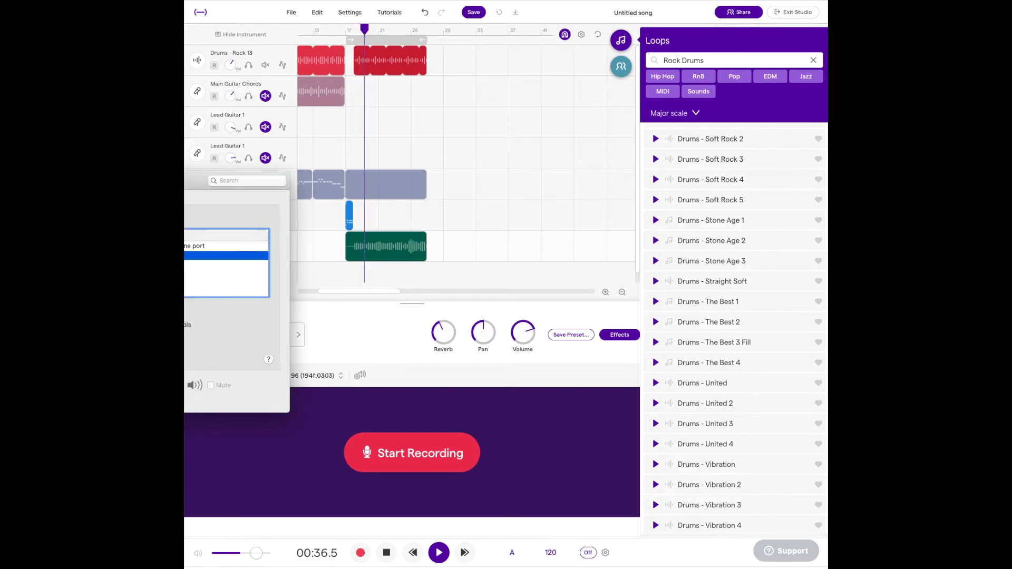
left_click(226, 246)
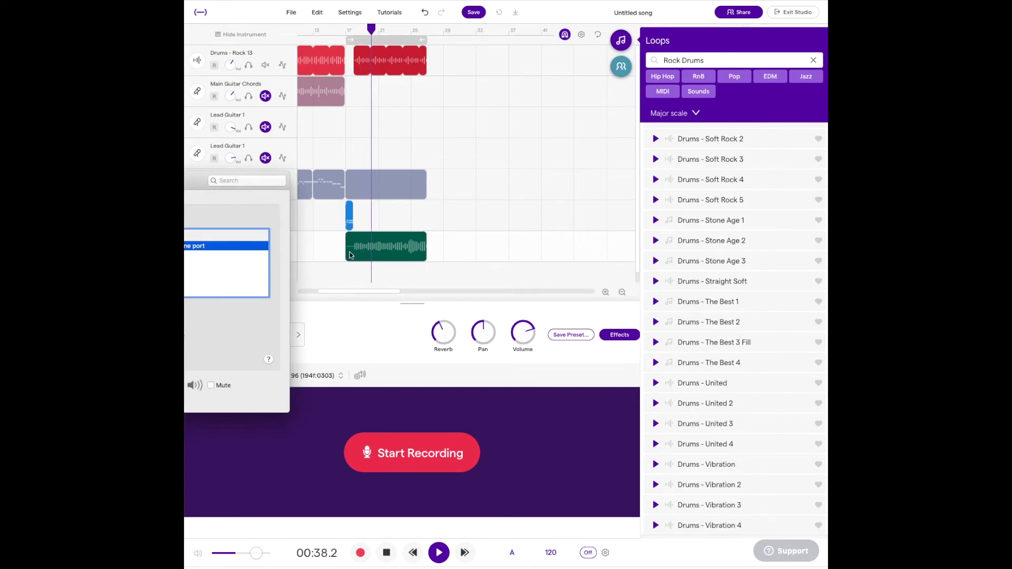
left_click(345, 42)
left_click(346, 43)
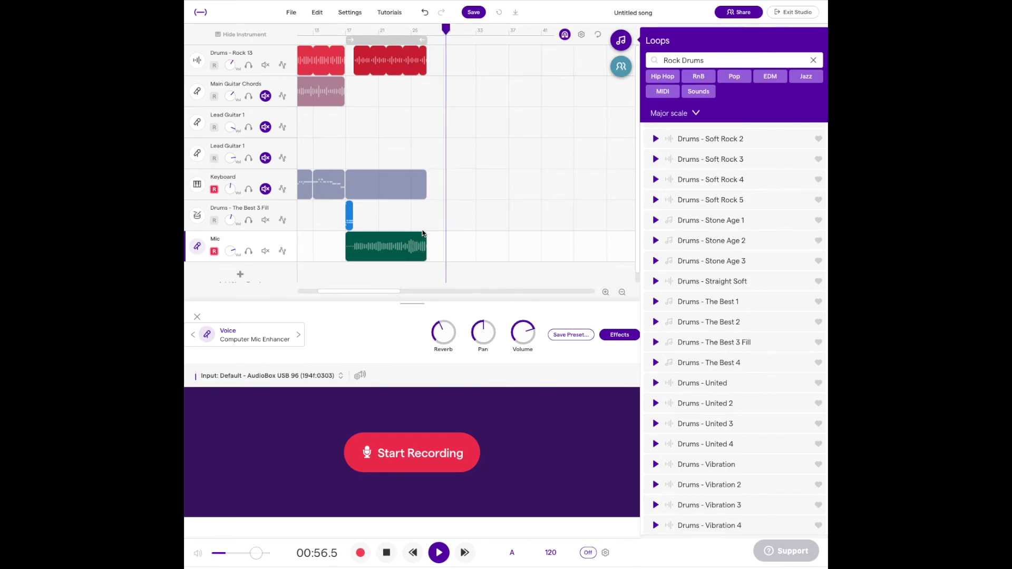
- Stop playback and trim a short piece off the end of the Mic recording, just before bar 27
scroll(452, 249, "up", 1)
scroll(453, 250, "up", 8)
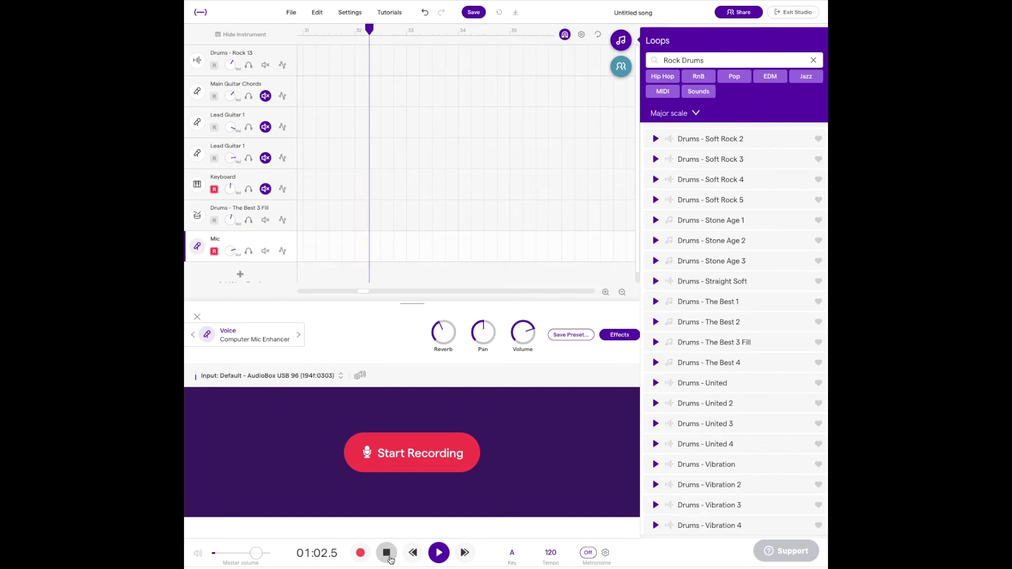
key("space")
scroll(372, 234, "left", 2)
scroll(372, 235, "left", 10)
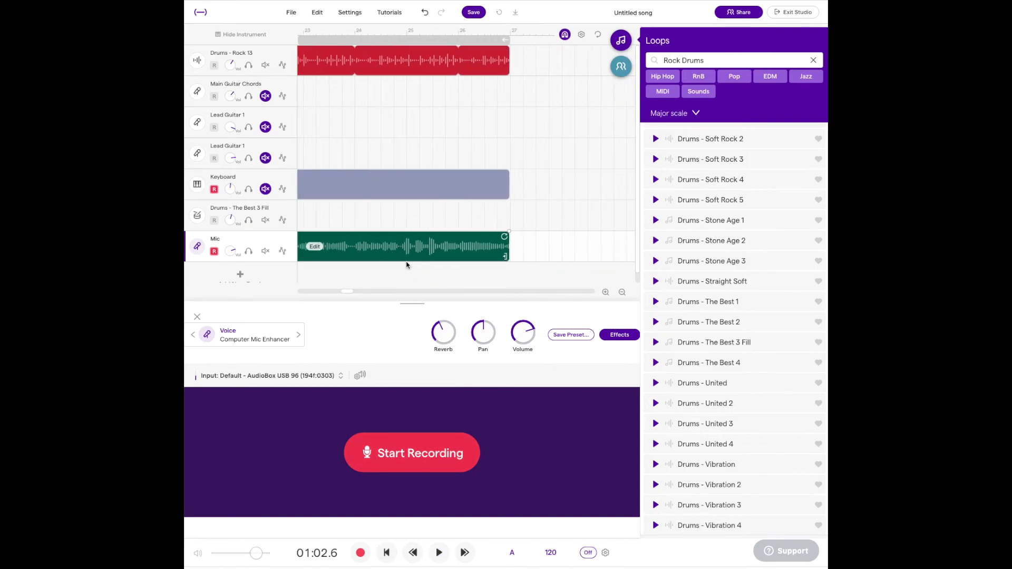
scroll(510, 249, "up", 10)
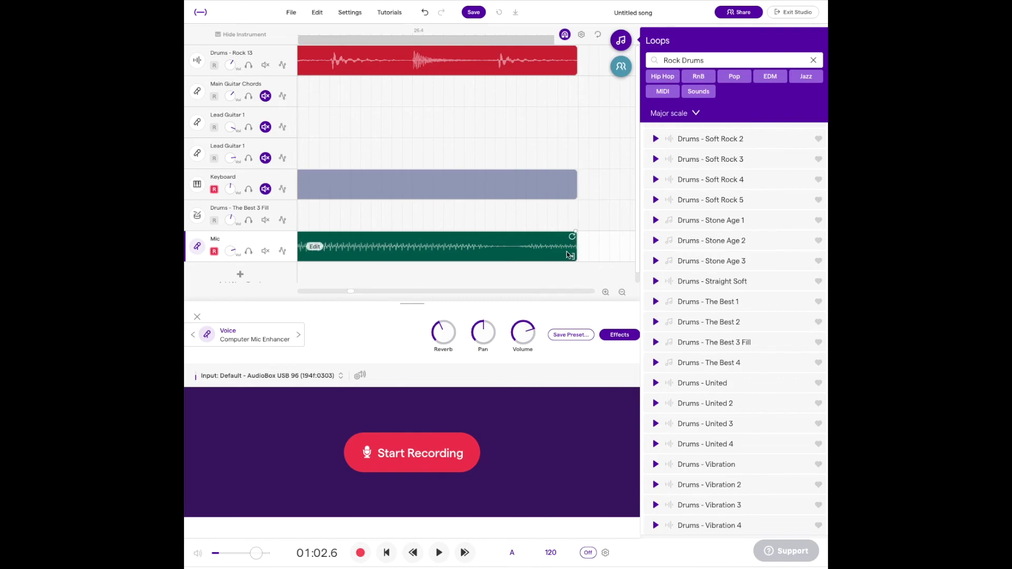
left_click_drag(574, 248, 518, 250)
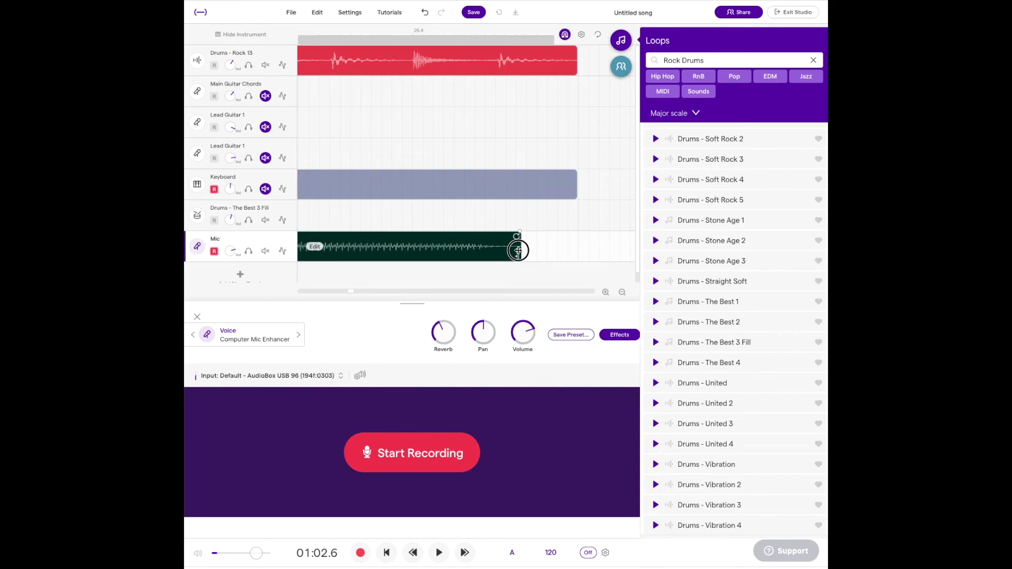
- Place the playhead at bar 13 and play the song into the section with the trimmed Mic recording
scroll(527, 258, "left", 5)
scroll(485, 250, "down", 15)
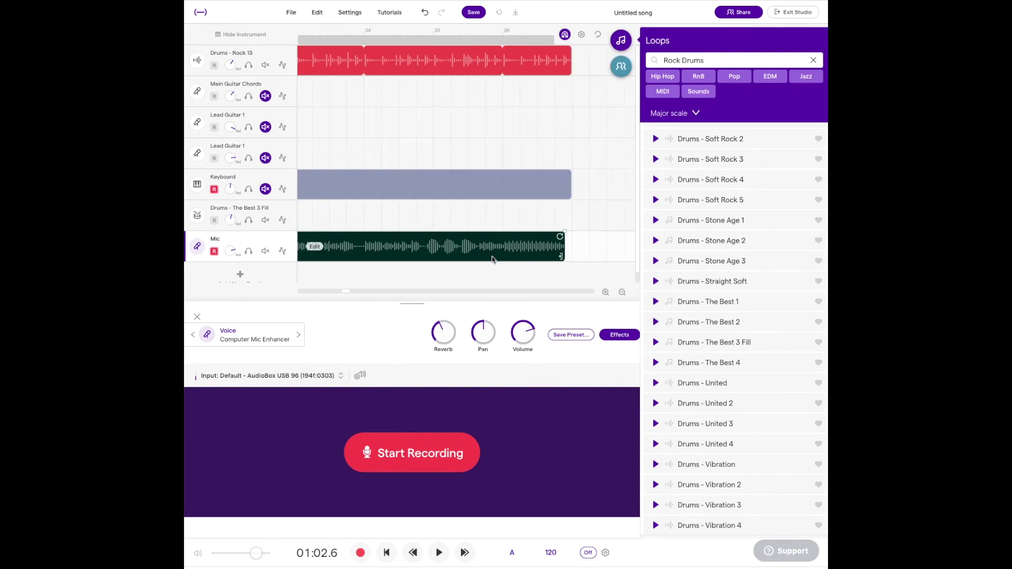
scroll(496, 266, "down", 5)
scroll(421, 189, "left", 2)
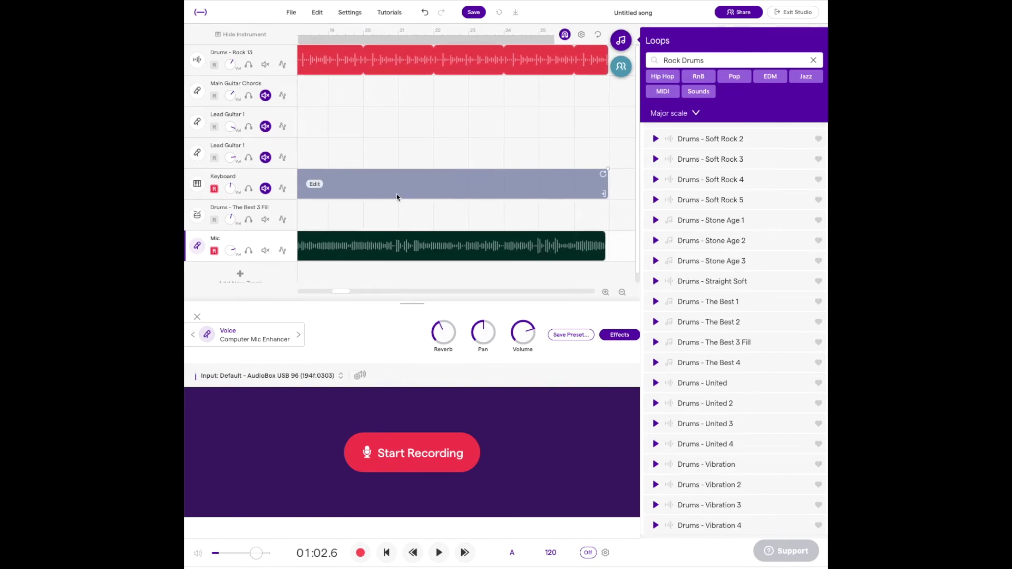
scroll(396, 197, "left", 7)
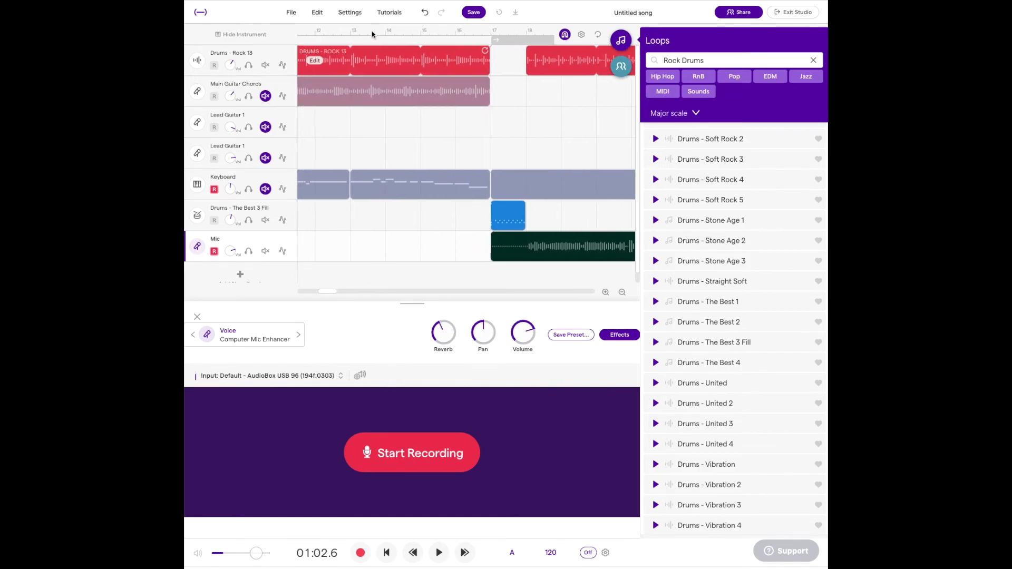
scroll(372, 35, "left", 1)
left_click(364, 32)
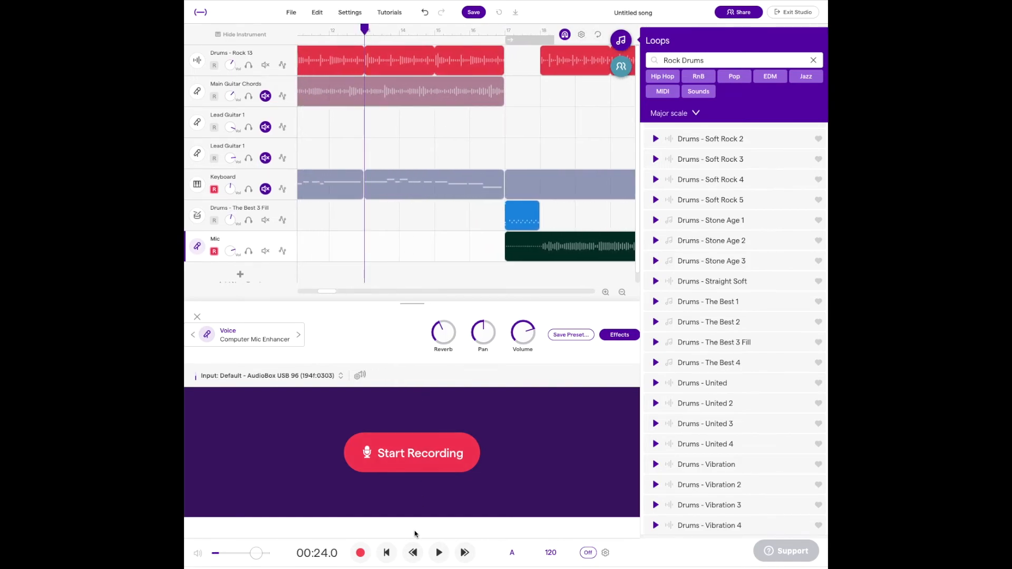
left_click(440, 555)
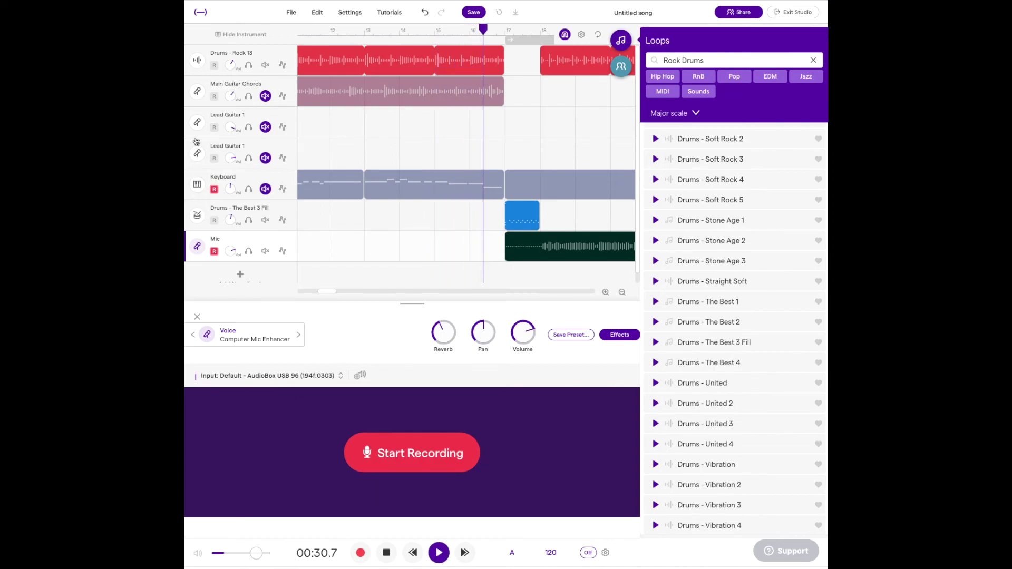
- Unmute the Main Guitar Chords, both Lead Guitar 1 and Keyboard tracks, and listen again from about bar 20
left_click(265, 96)
left_click(265, 127)
left_click(266, 158)
left_click(266, 189)
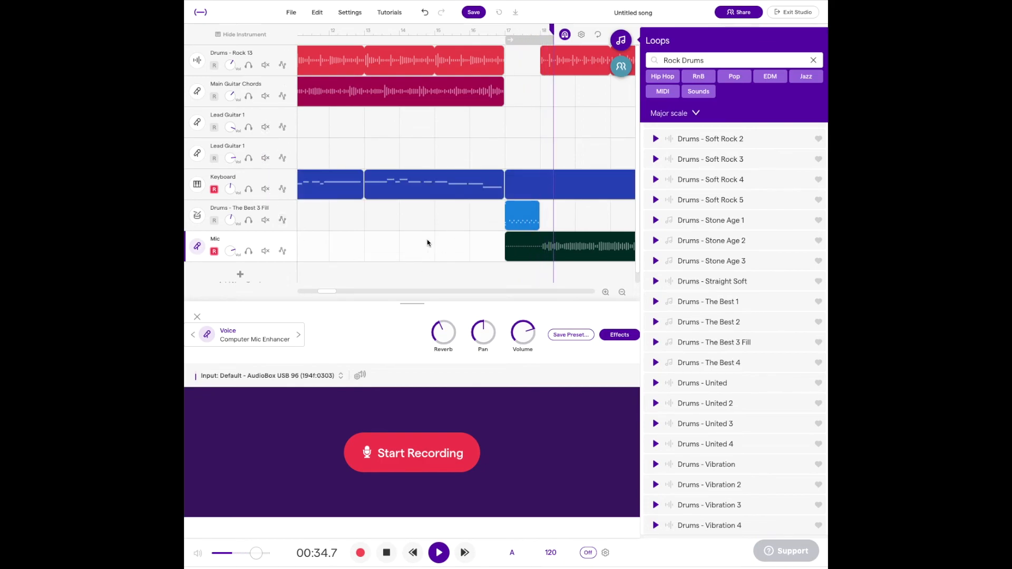
left_click(348, 38)
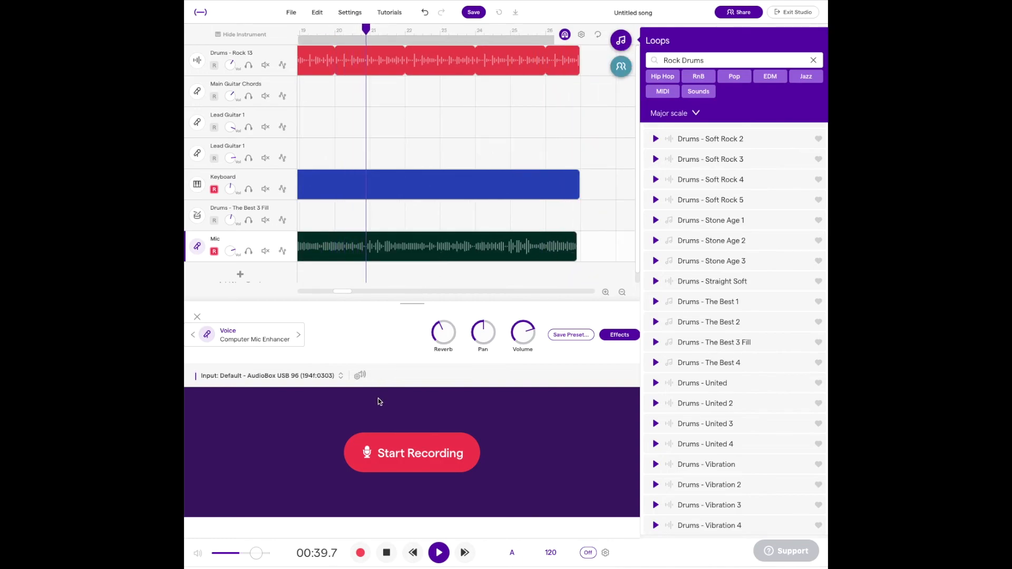
key("space")
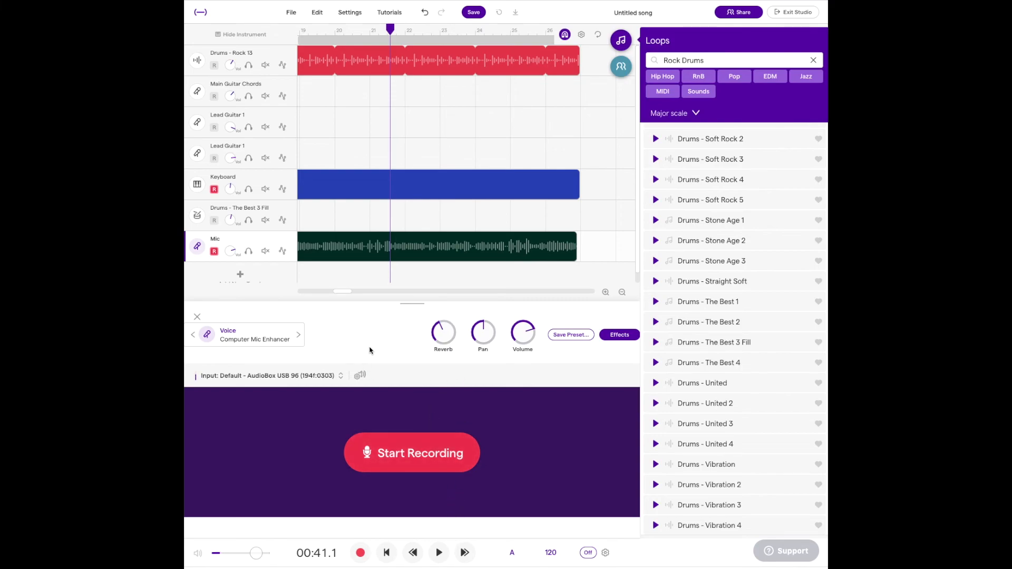
- Change the Mic track's voice preset to Echo, answering that no headphones are in use and accepting the monitoring notice
scroll(446, 257, "down", 5)
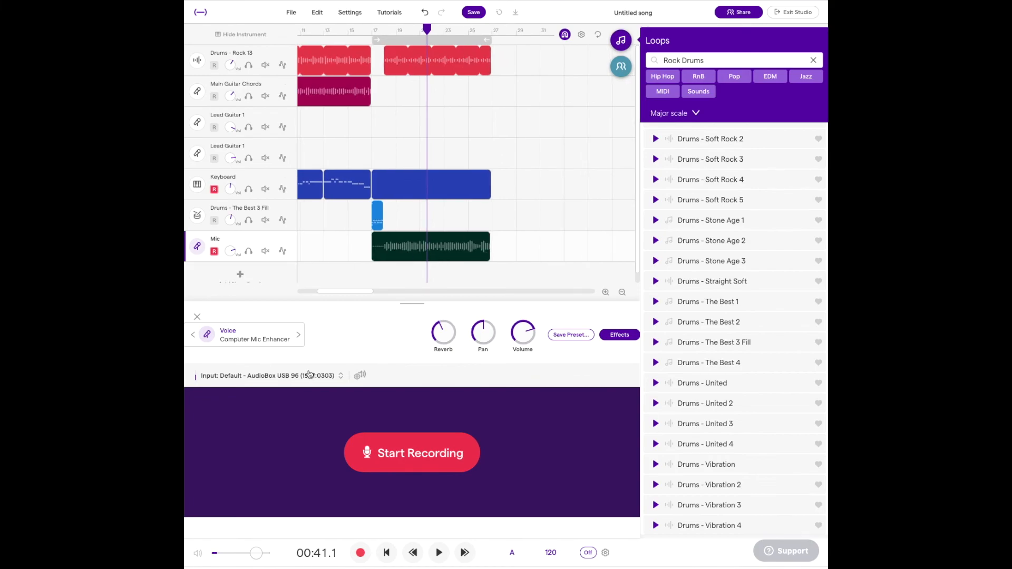
left_click(299, 336)
left_click(296, 337)
left_click(296, 336)
left_click(296, 337)
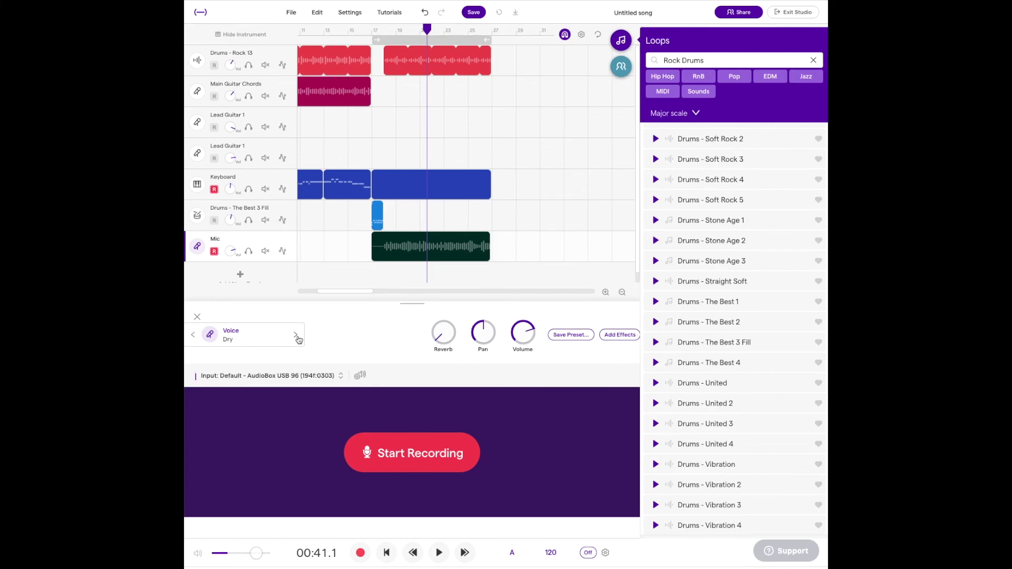
left_click(297, 336)
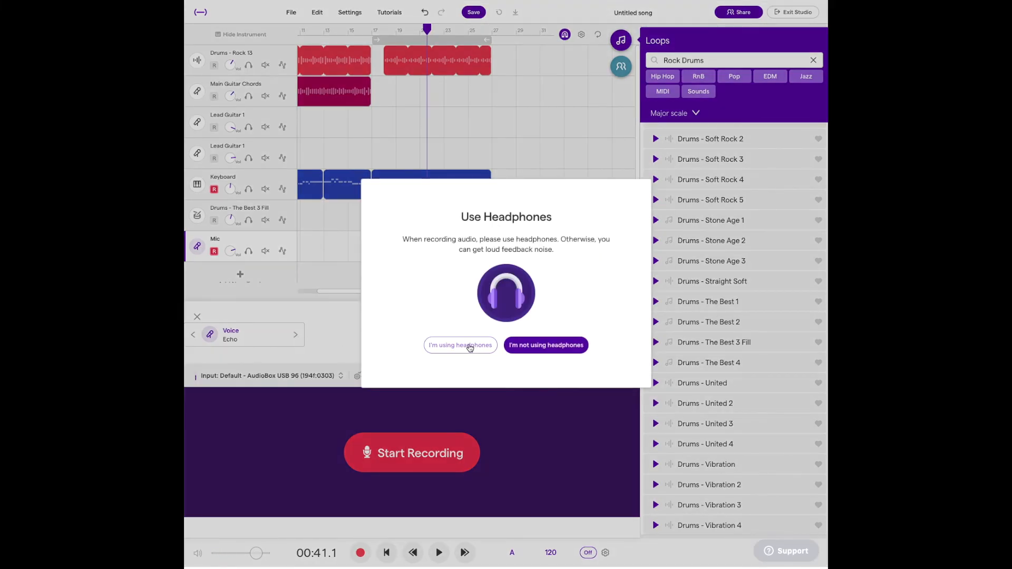
left_click(546, 345)
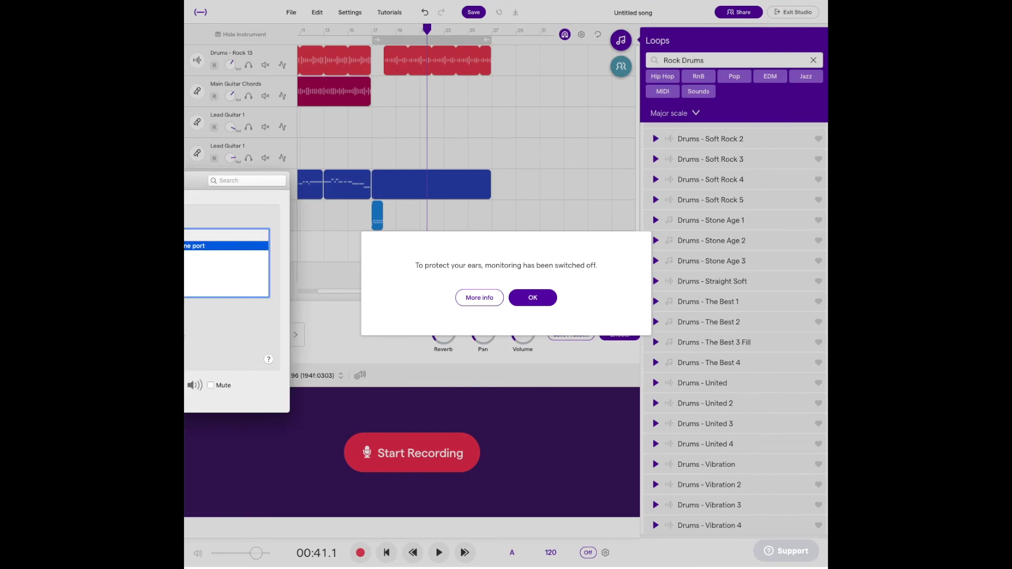
left_click(533, 298)
- Switch the system sound device back to the one below the headphone port and return to the song
key("super+Tab")
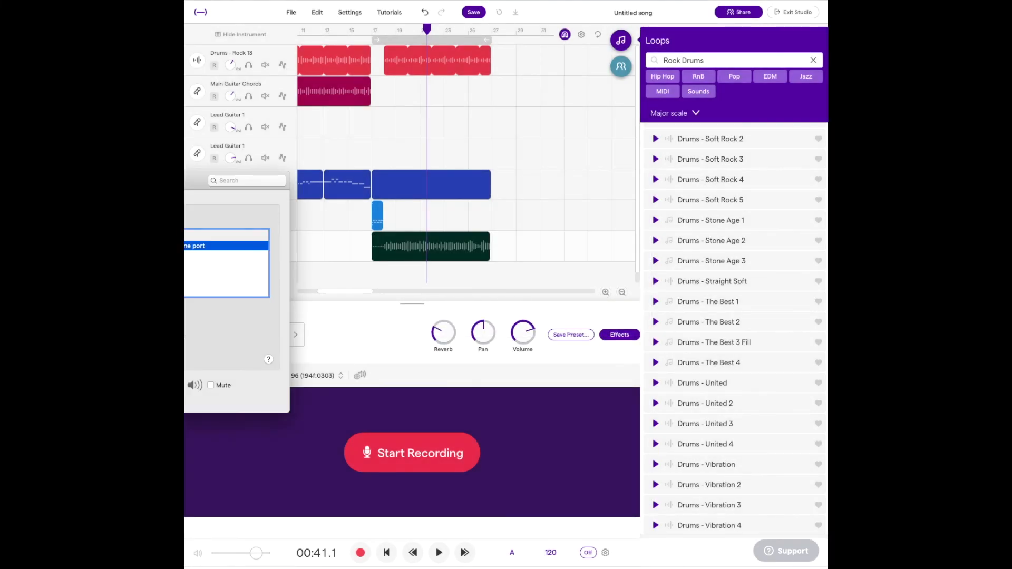
left_click(227, 256)
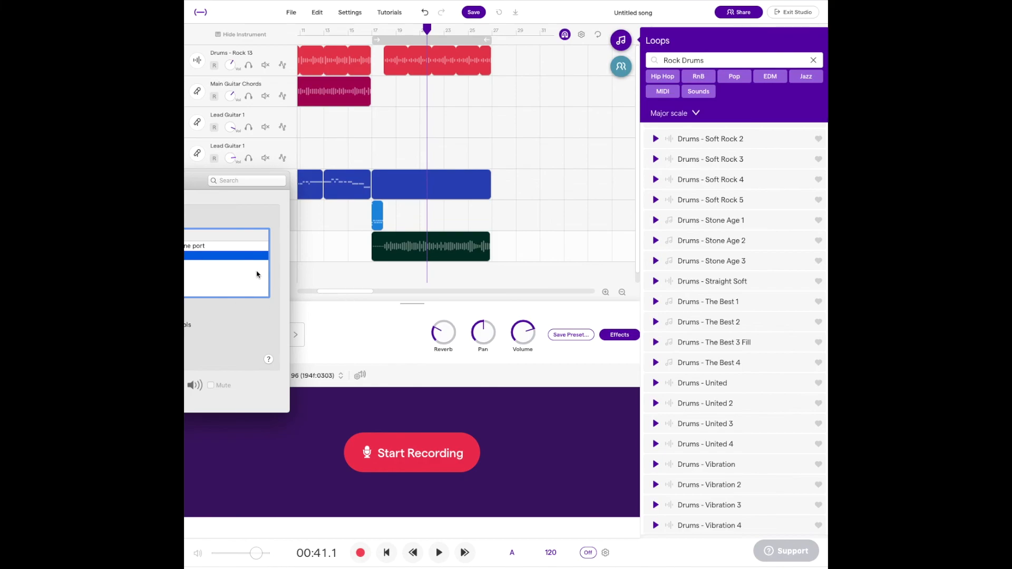
left_click(362, 334)
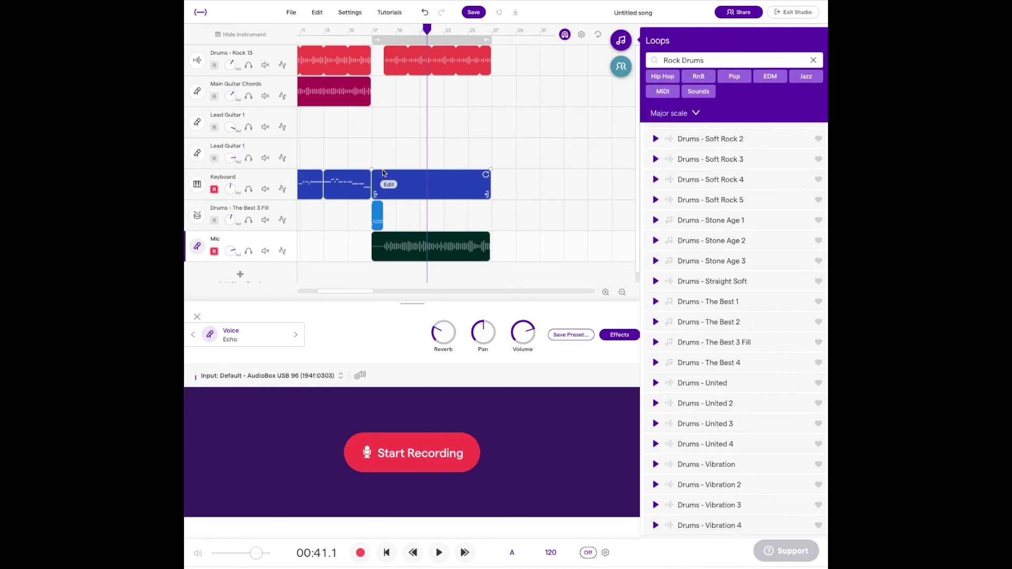
- Select all drum, guitar and keyboard regions of the opening section before bar 17 and copy them
scroll(383, 173, "down", 8)
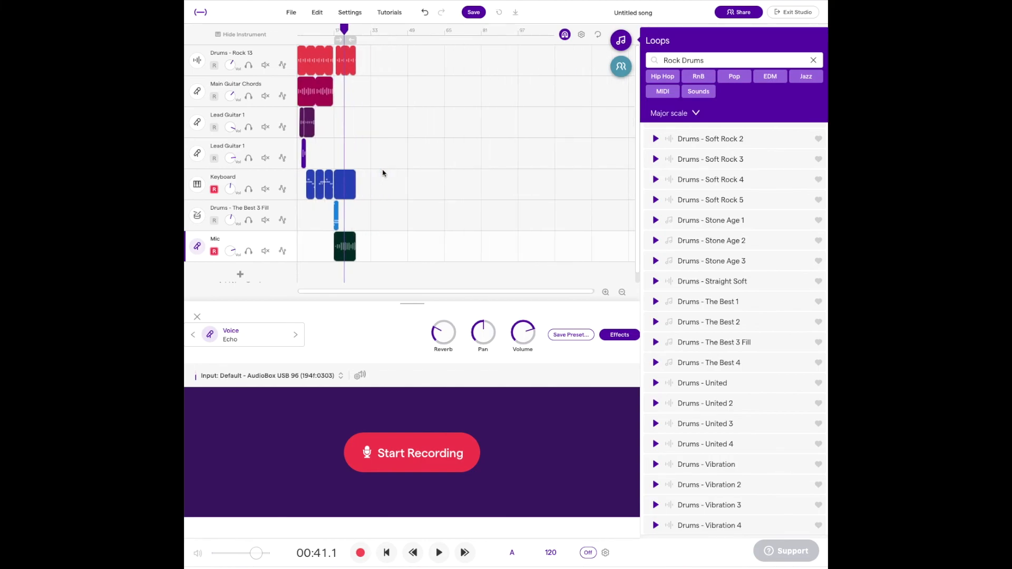
scroll(383, 174, "down", 1)
scroll(383, 174, "up", 1)
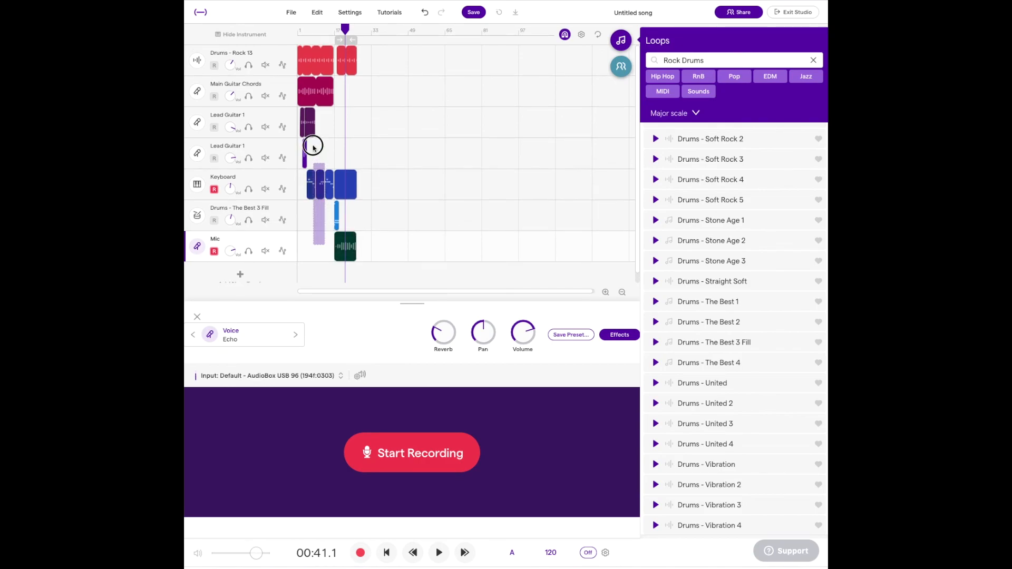
left_click_drag(329, 273, 298, 48)
left_click_drag(333, 280, 298, 50)
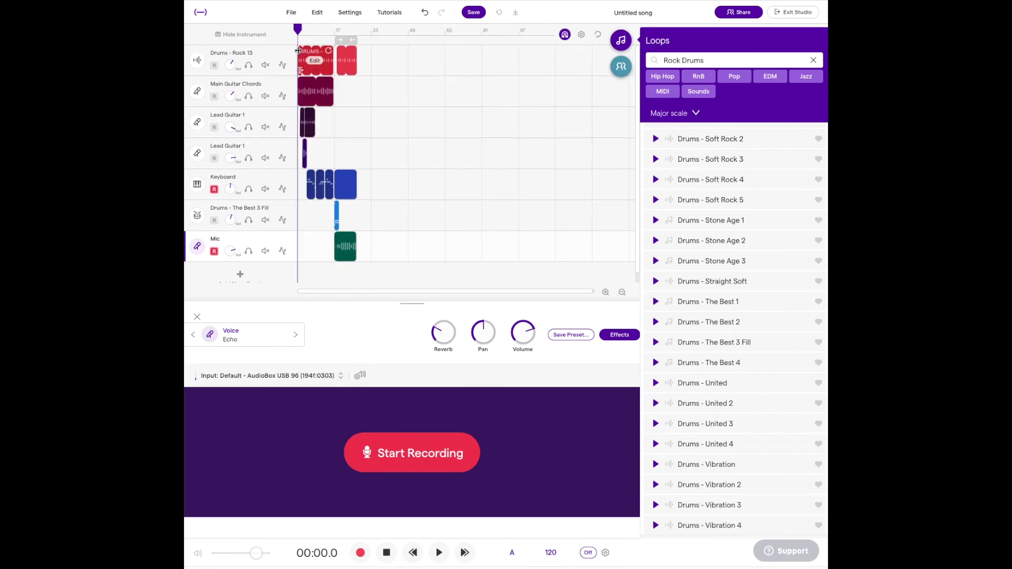
right_click(310, 58)
- Try to paste the copied opening section at bar 27, where the existing regions end
left_click(358, 34)
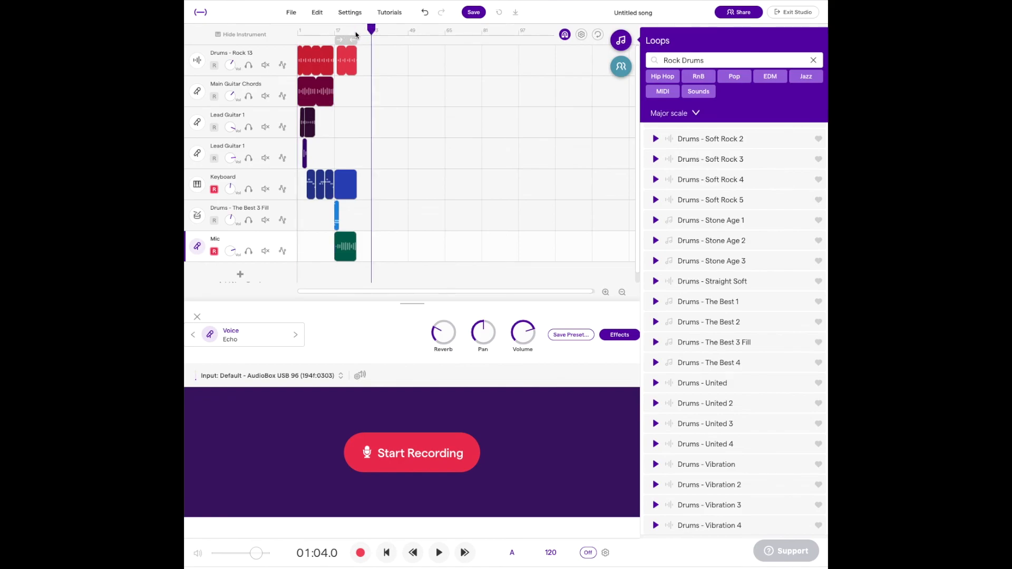
scroll(420, 151, "up", 5)
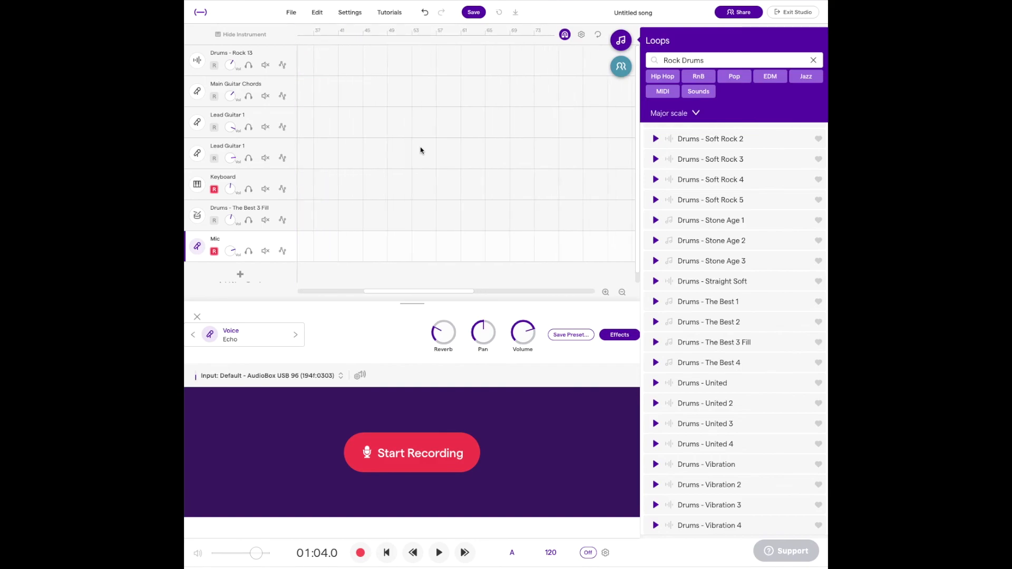
scroll(420, 151, "down", 1)
scroll(421, 151, "left", 5)
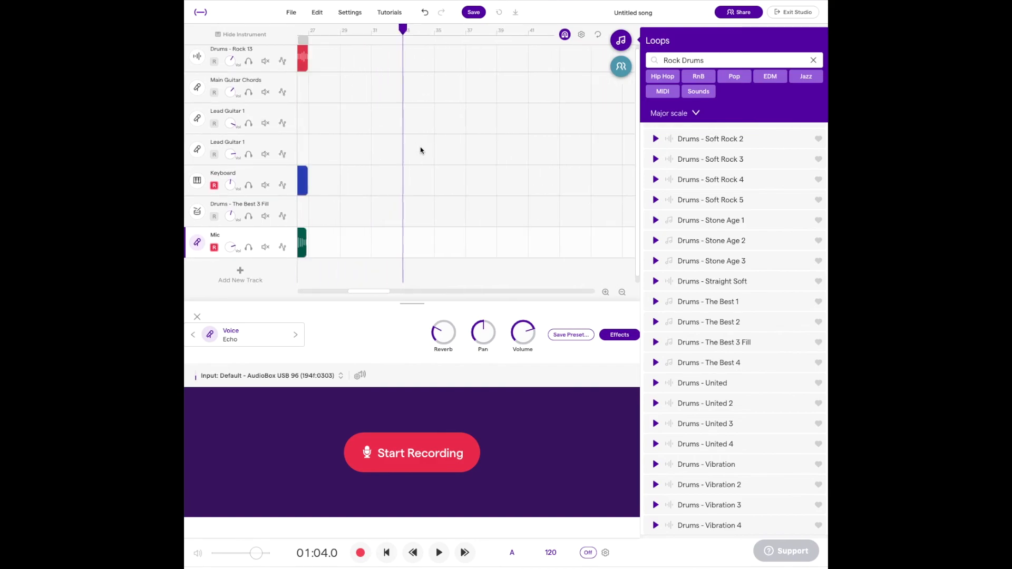
left_click(357, 37)
right_click(396, 183)
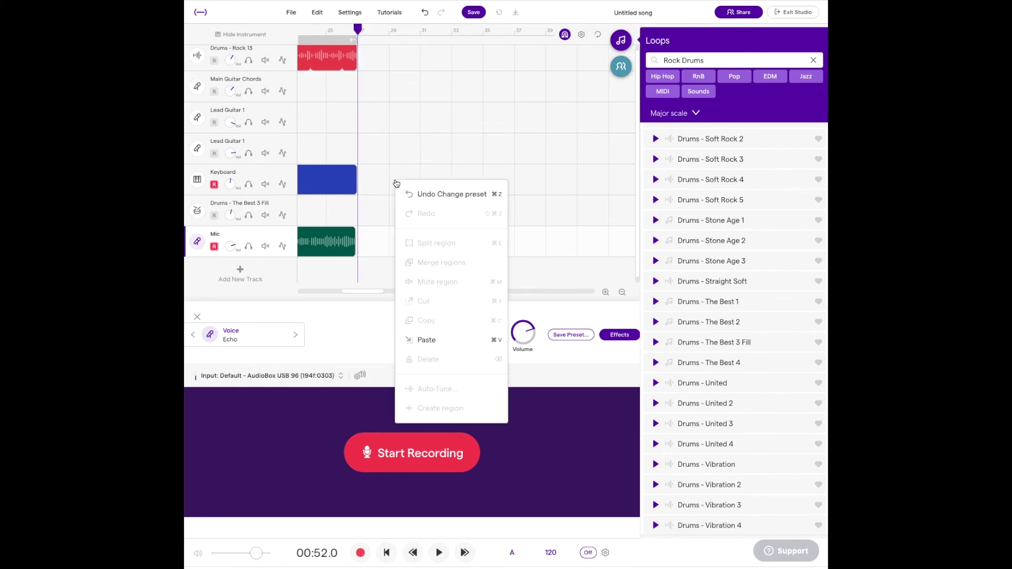
left_click(444, 340)
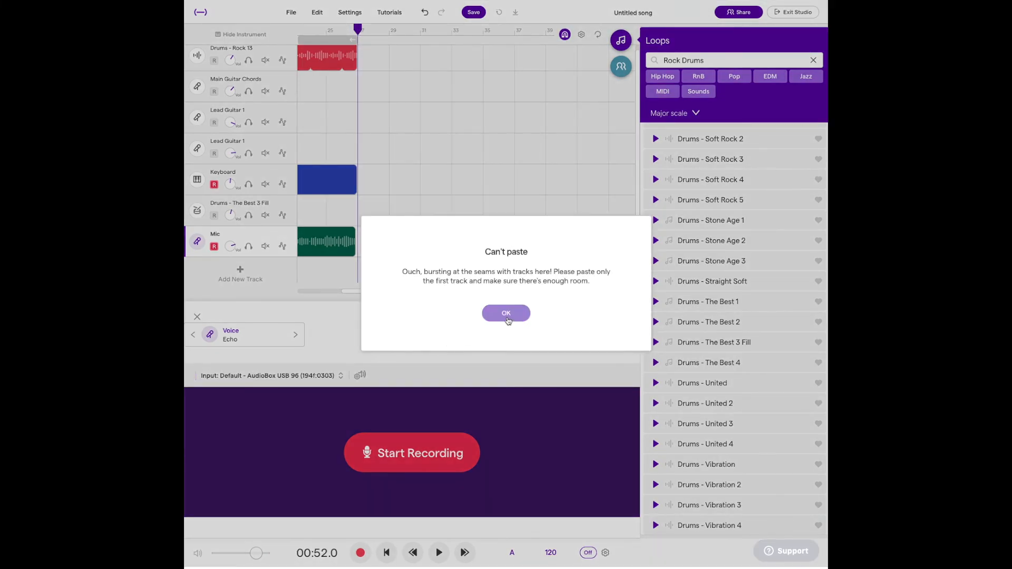
left_click(506, 314)
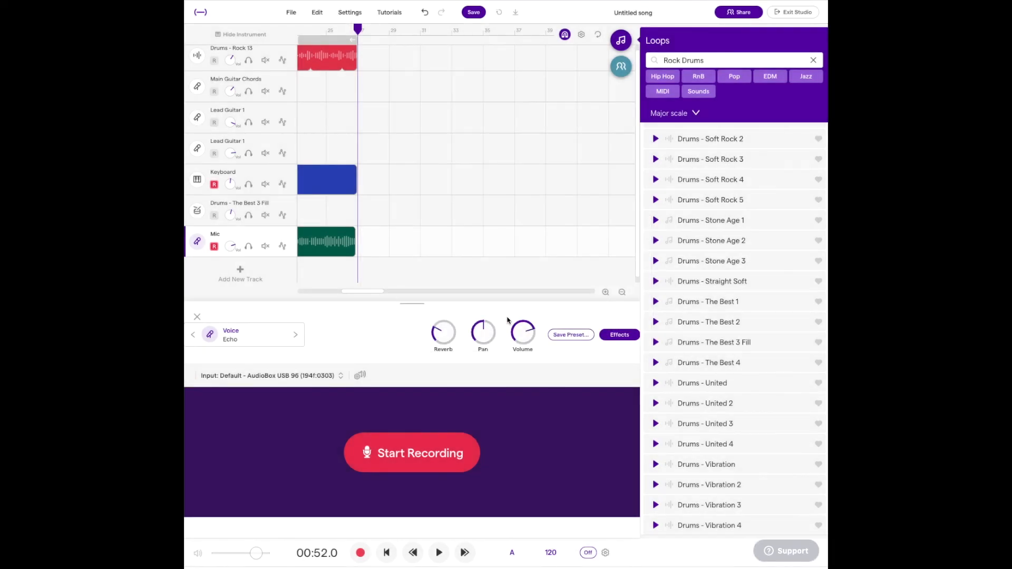
mouse_move(255, 238)
left_click(264, 275)
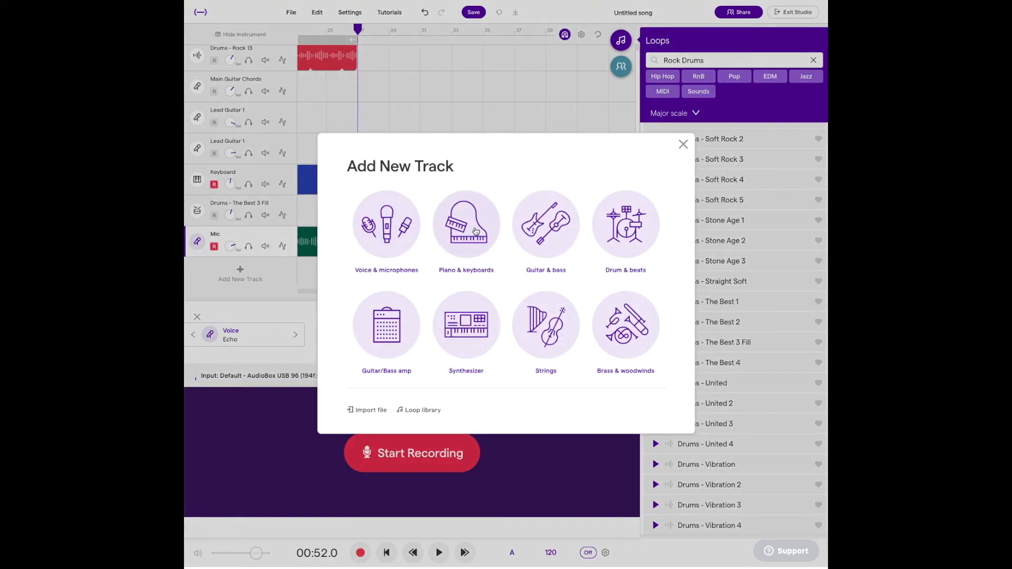
left_click(683, 144)
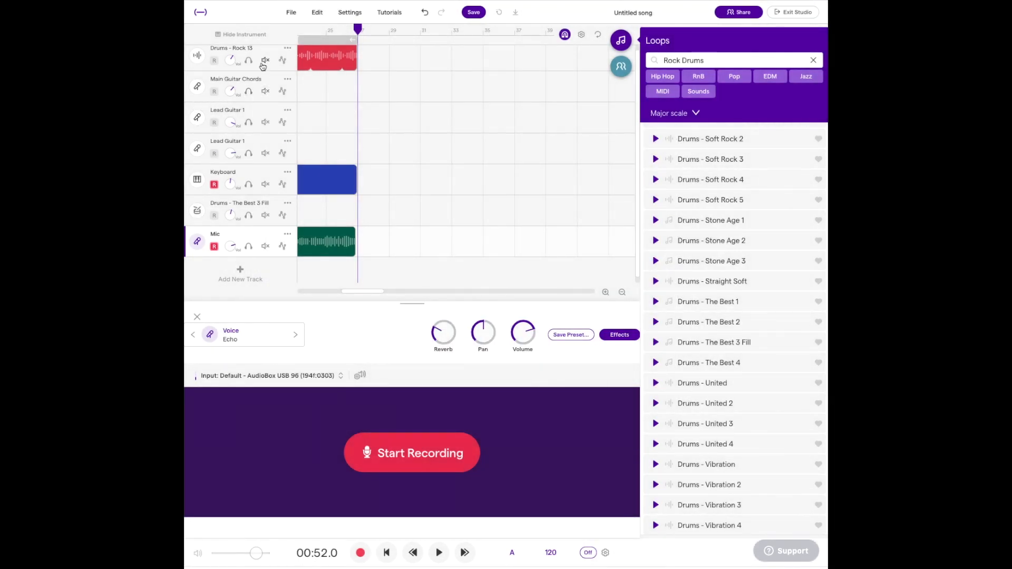
- Mute the Mic track and make Main Guitar Chords the active track
scroll(261, 60, "up", 1)
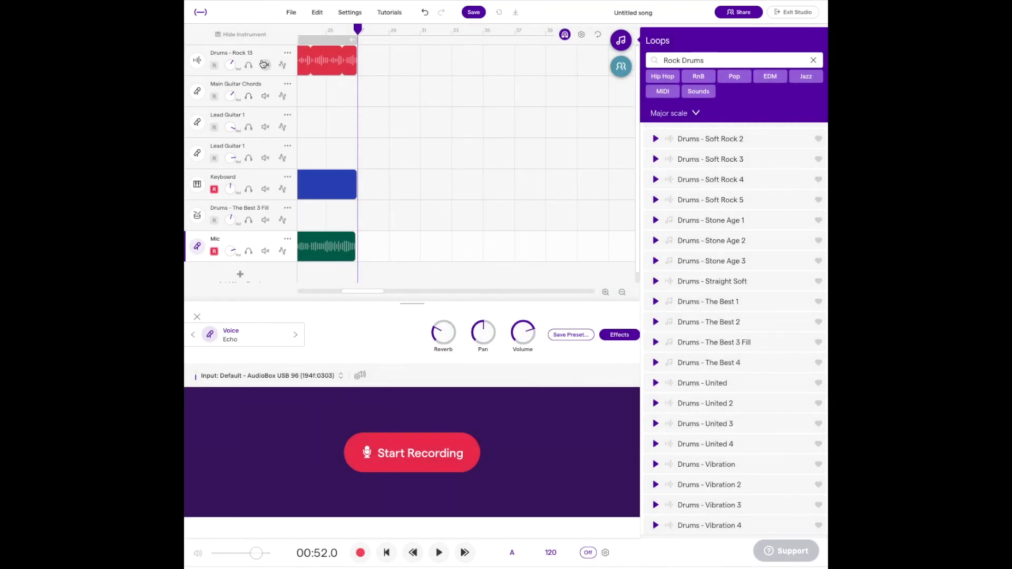
left_click(261, 57)
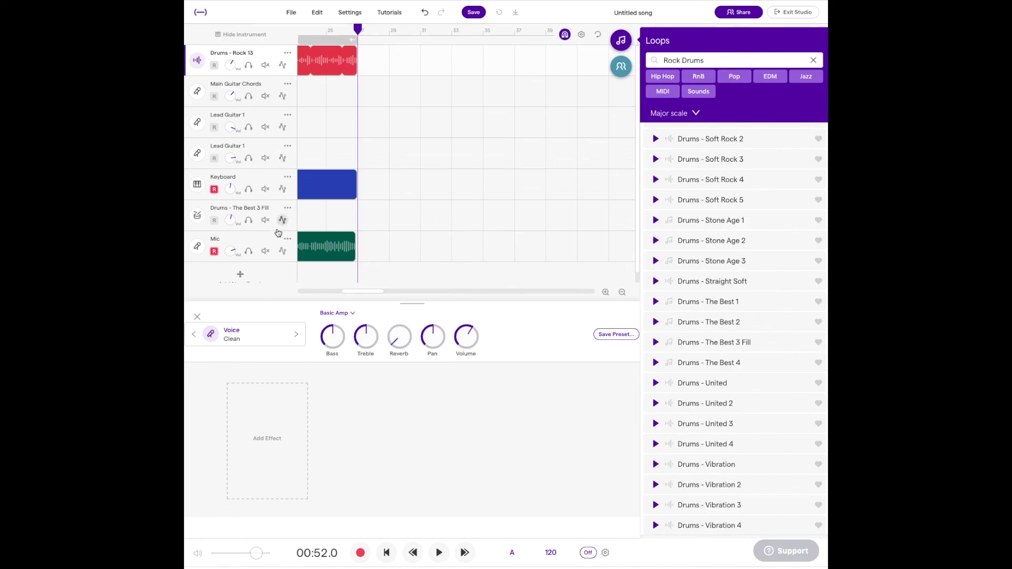
left_click(272, 251)
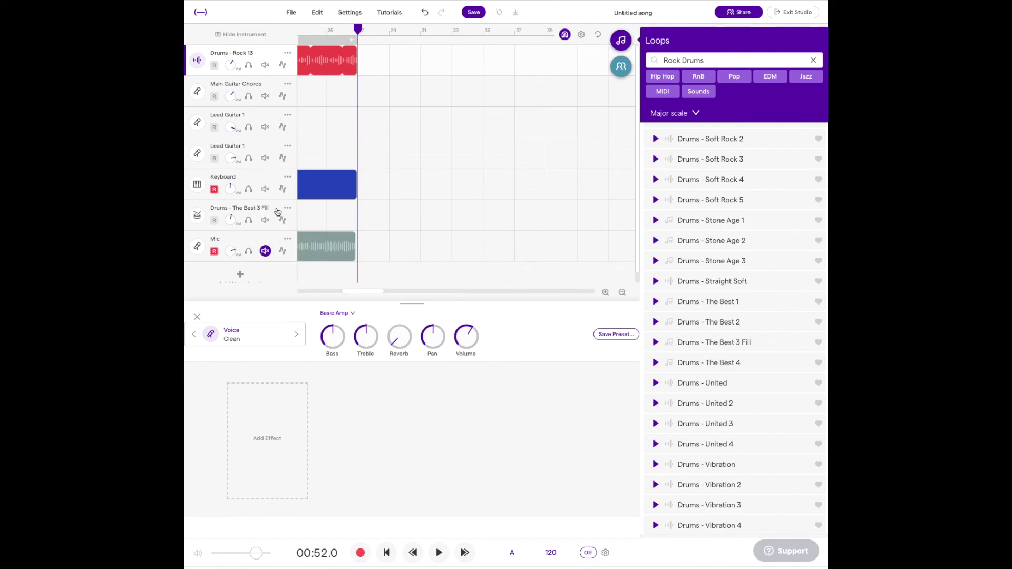
left_click(275, 210)
left_click(260, 177)
left_click(260, 152)
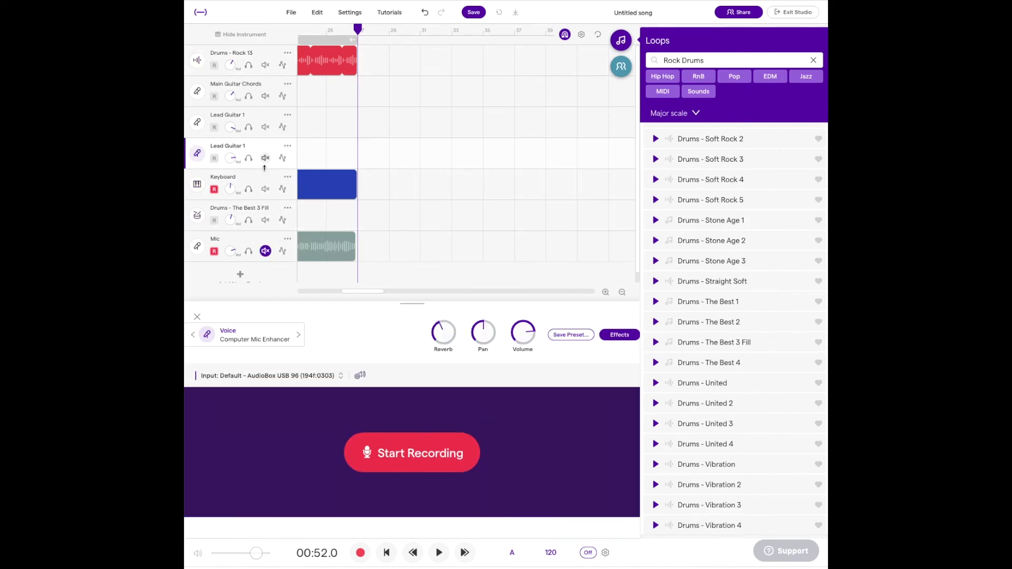
left_click(370, 97)
left_click(384, 120)
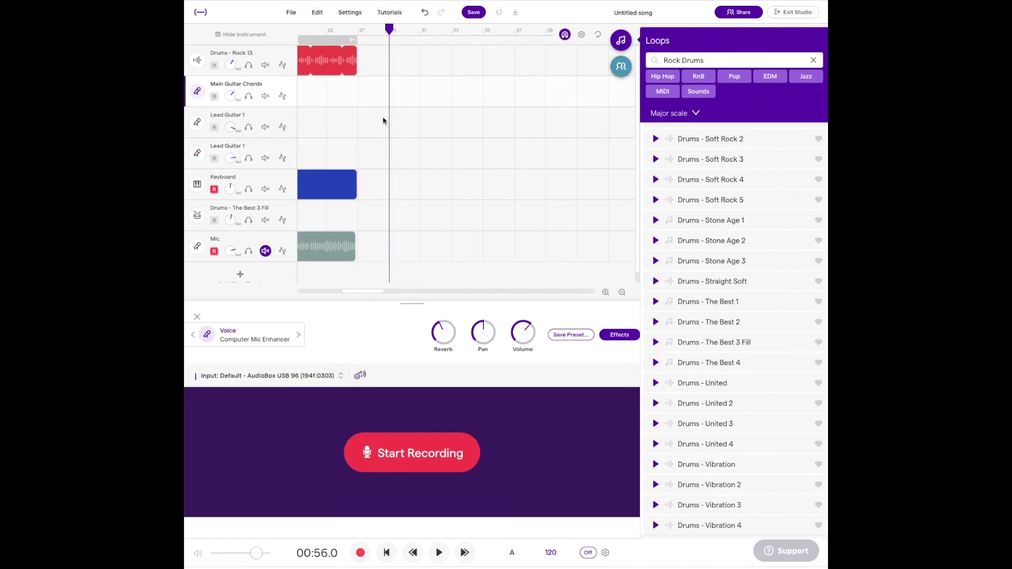
- Cut the opening drum region from the Drums - Rock 13 track and undo the cut
scroll(416, 129, "left", 10)
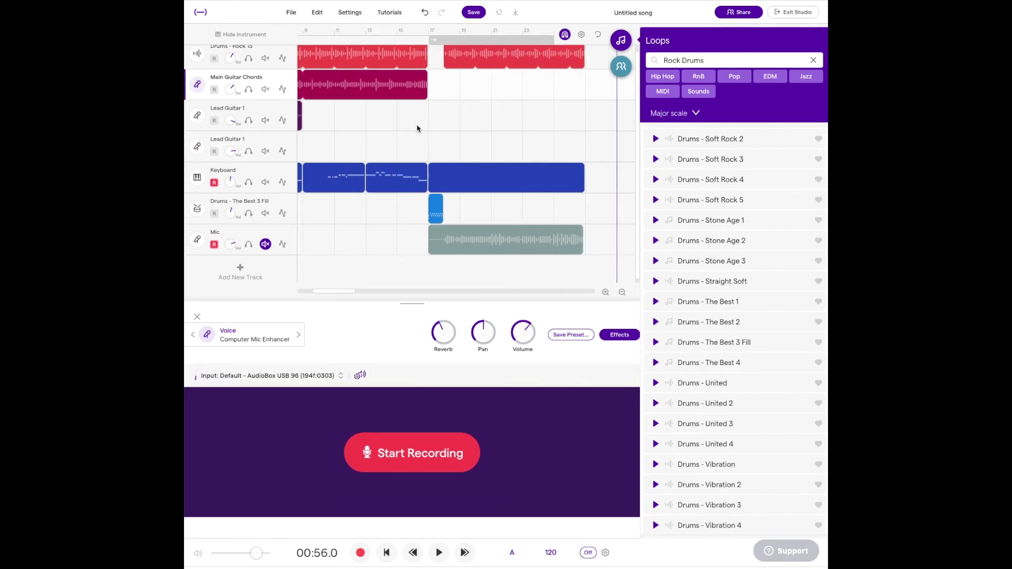
right_click(416, 65)
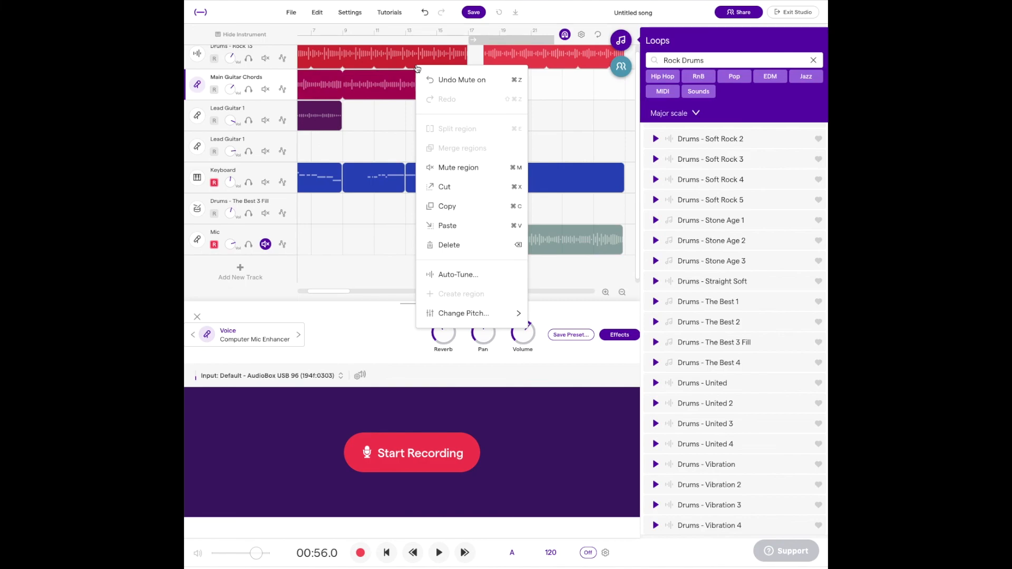
left_click(456, 189)
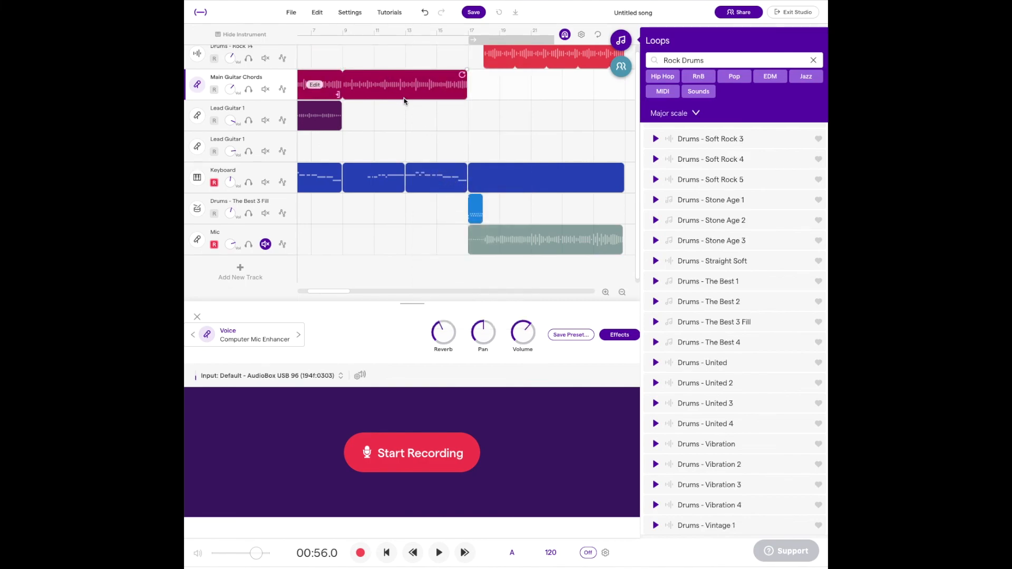
left_click(425, 12)
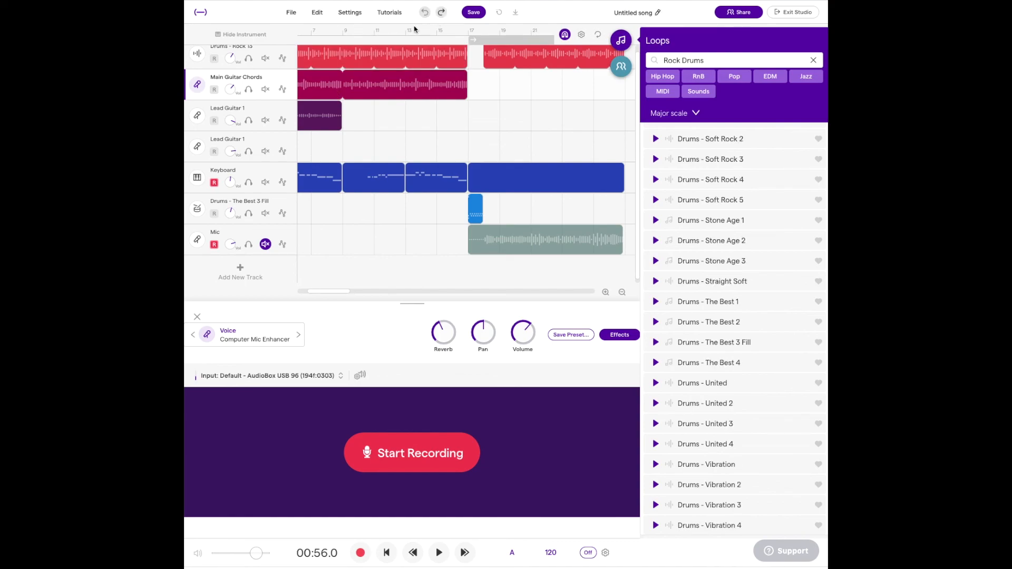
- Copy the opening region of the Drums - Rock 13 track and paste it at bar 27
right_click(386, 52)
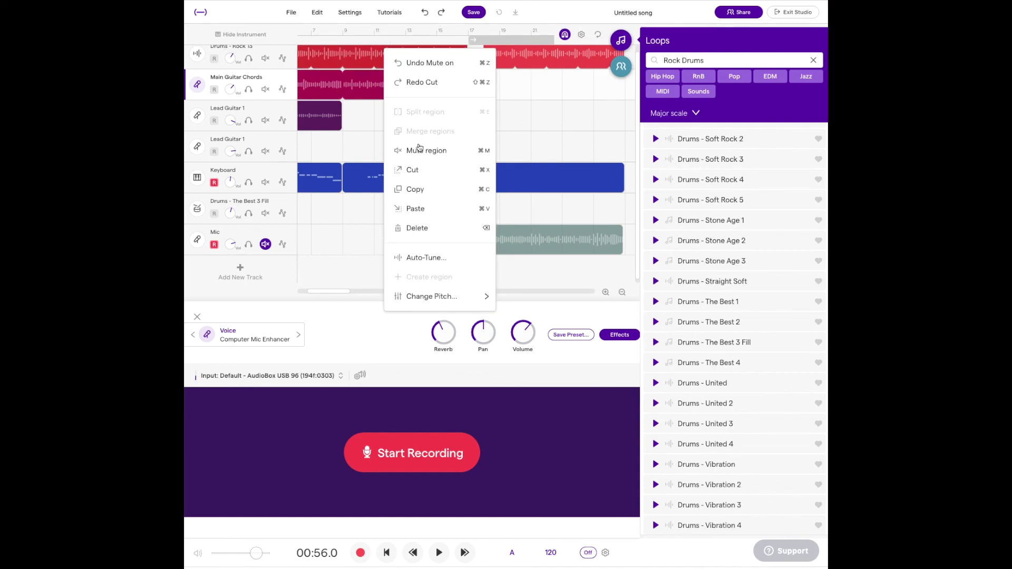
left_click(413, 169)
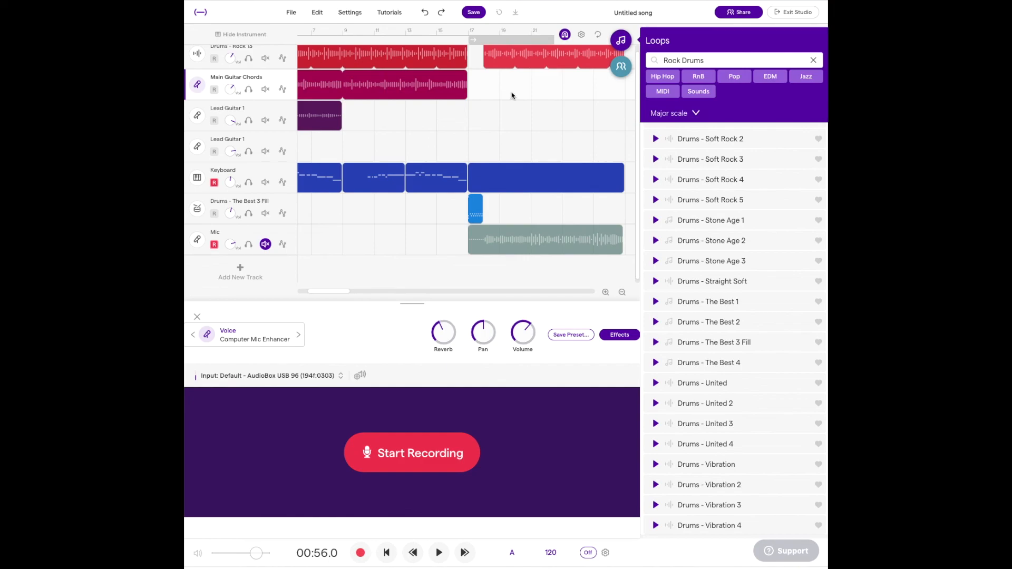
scroll(522, 105, "right", 5)
left_click(456, 30)
right_click(465, 60)
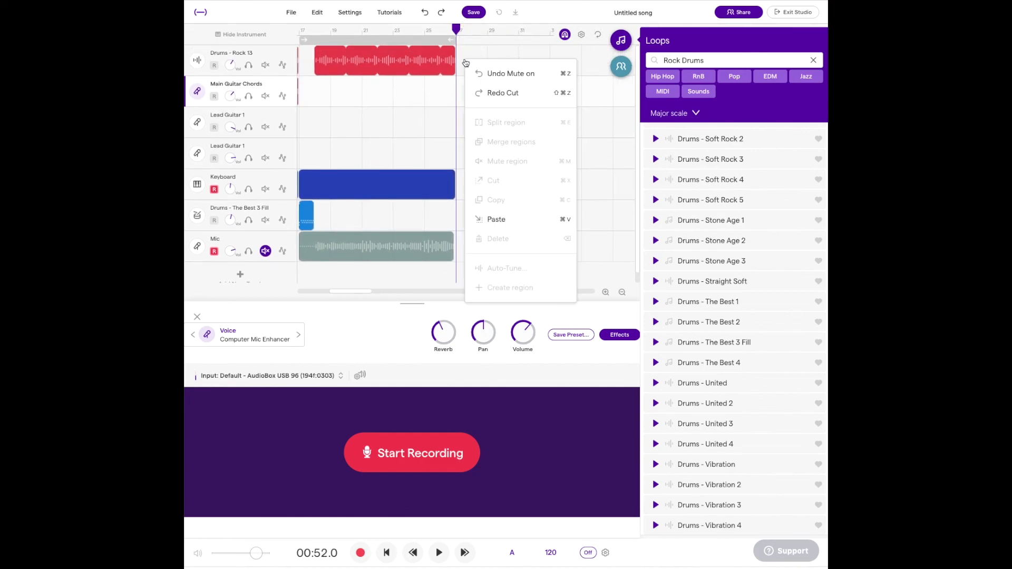
left_click(516, 219)
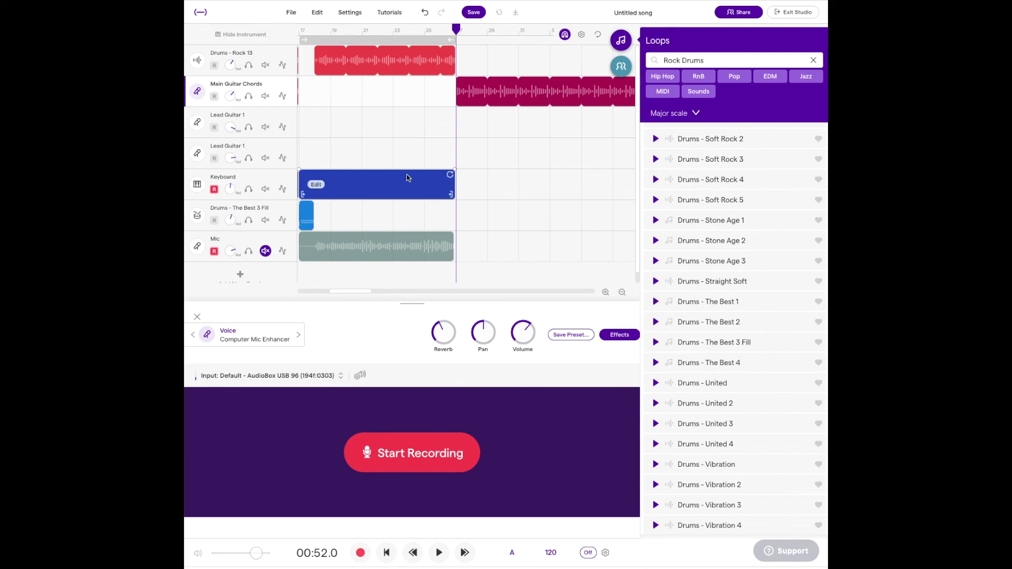
- Move the pasted drum region from the Main Guitar Chords track up to the Drums - Rock 13 track, keeping its start at bar 27
scroll(464, 158, "right", 1)
left_click(480, 79)
left_click_drag(480, 79, 480, 67)
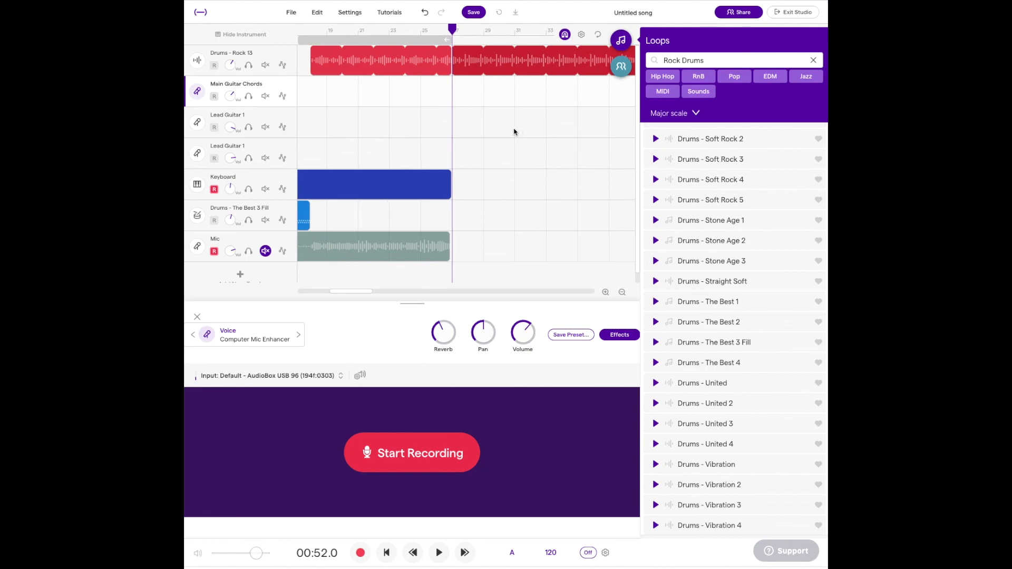
scroll(441, 117, "left", 6)
right_click(350, 104)
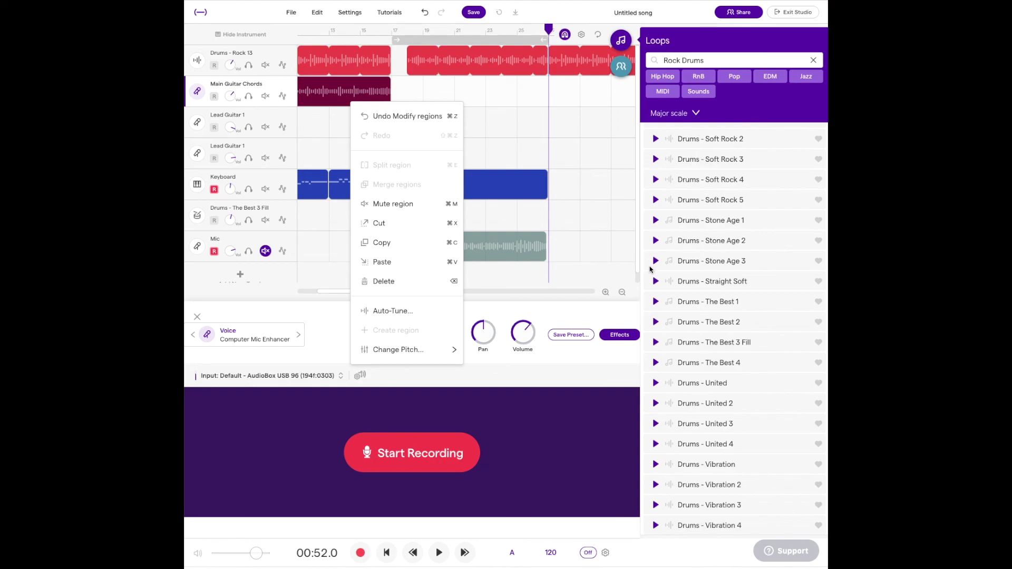
left_click(598, 390)
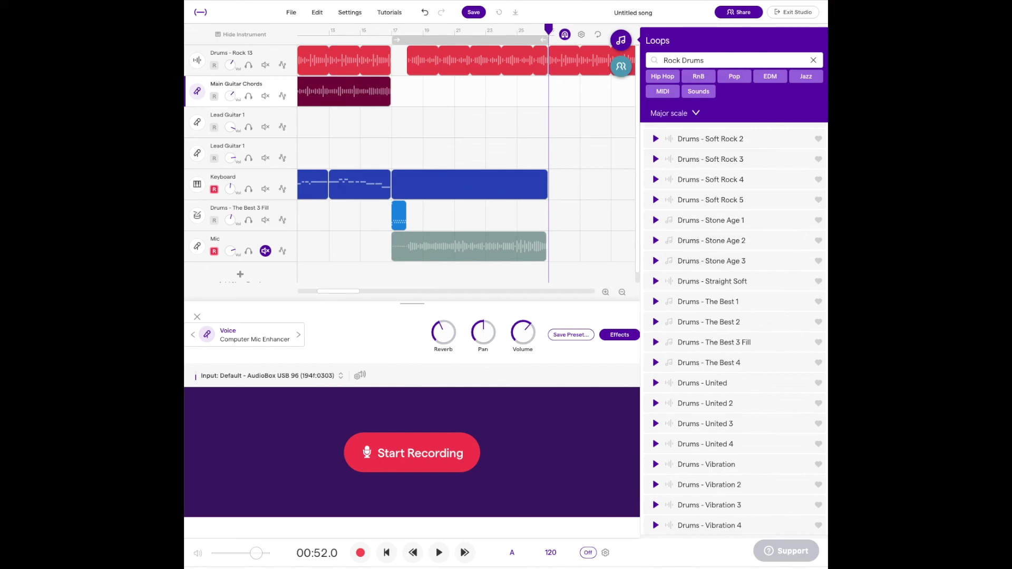